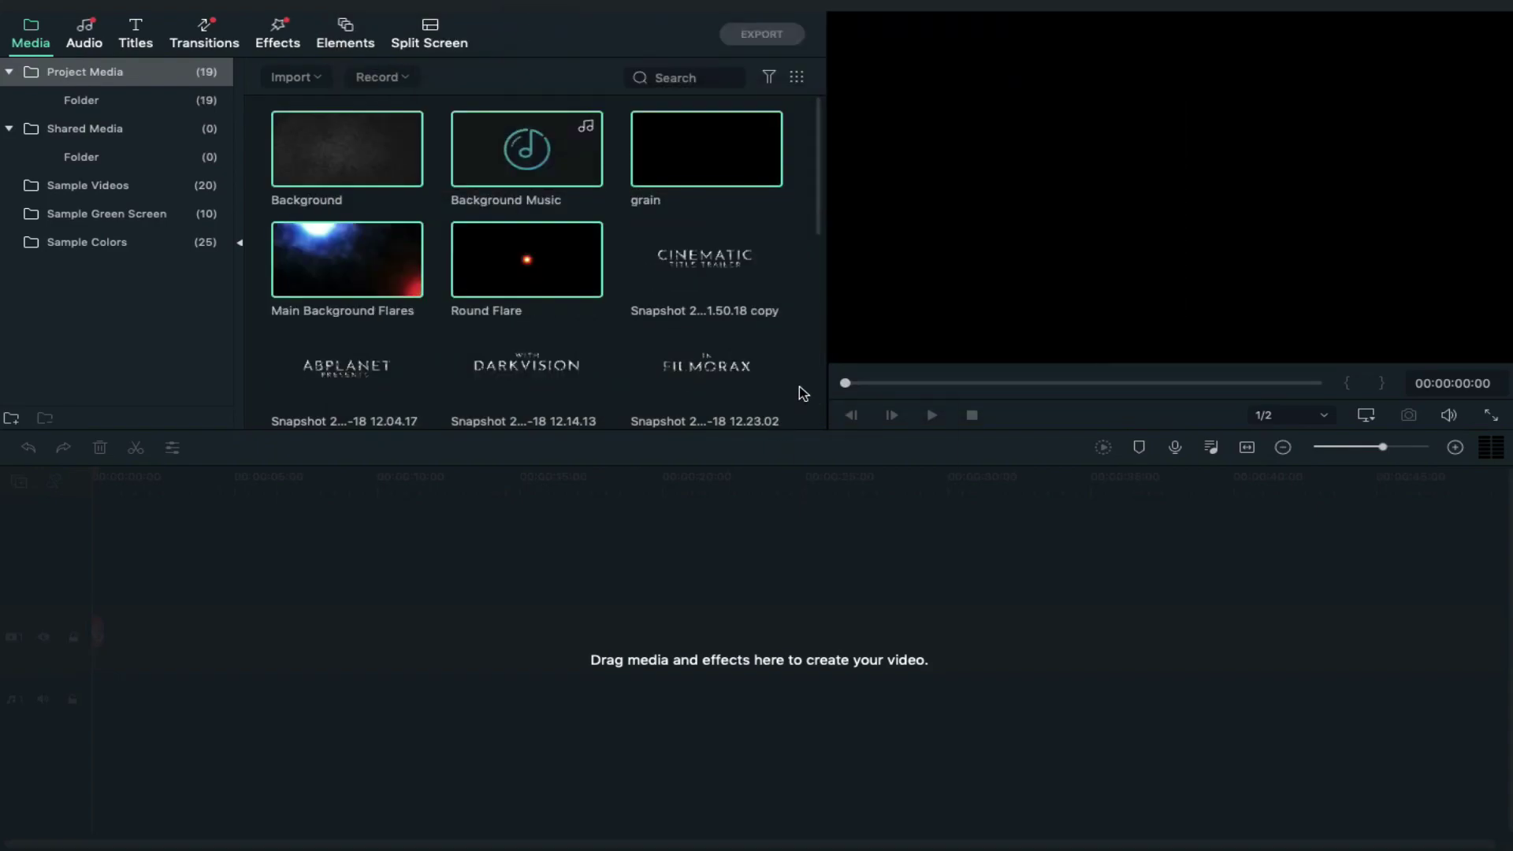
# - Import spark_2.mov and spark.mov from the Trapcode Particular folder into the project media
pyautogui.rightClick(786, 334)
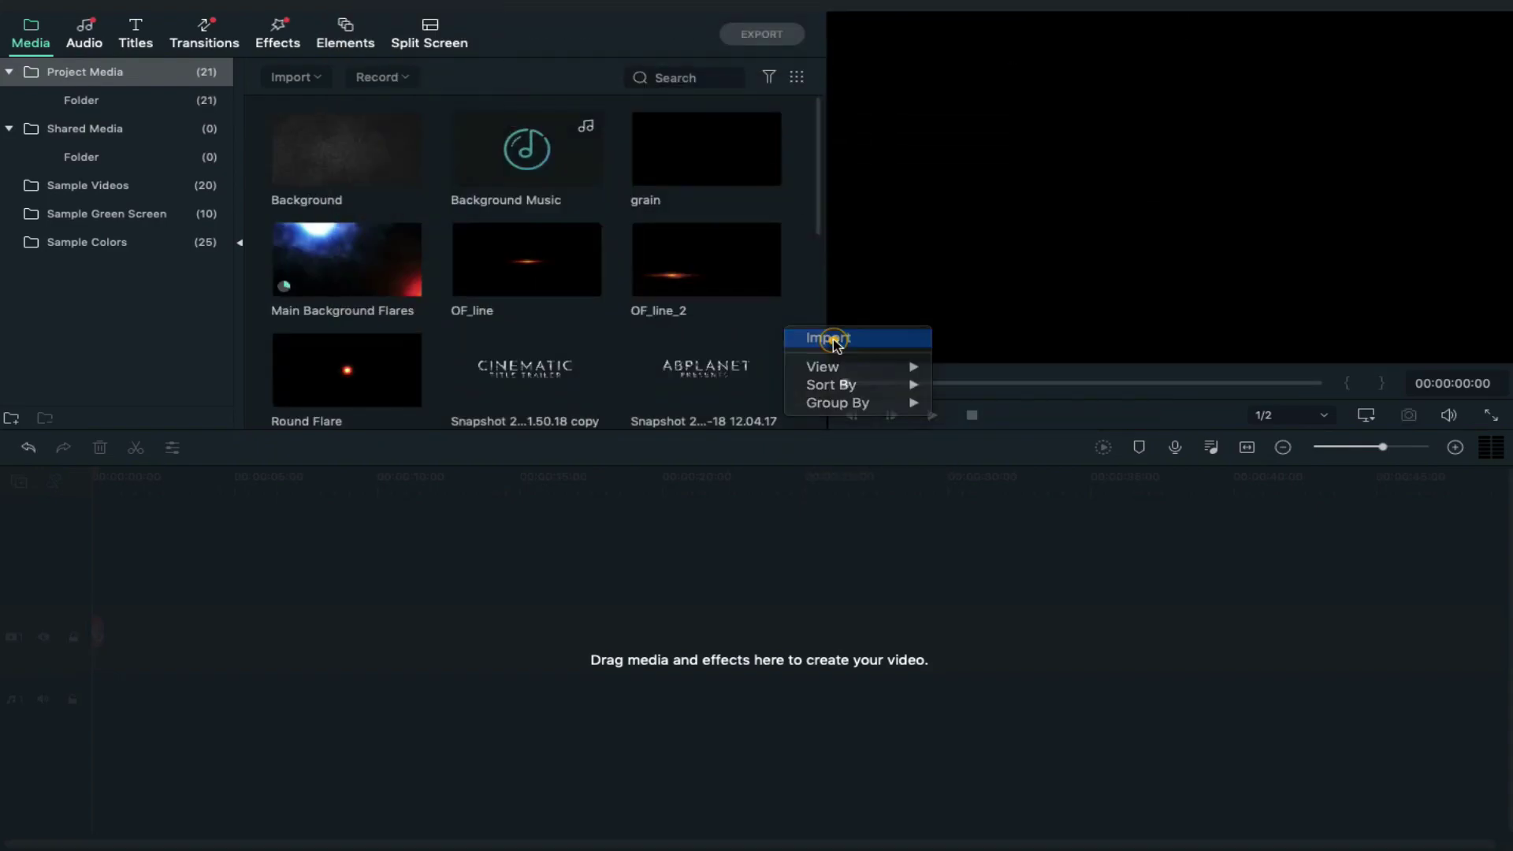
pyautogui.click(820, 337)
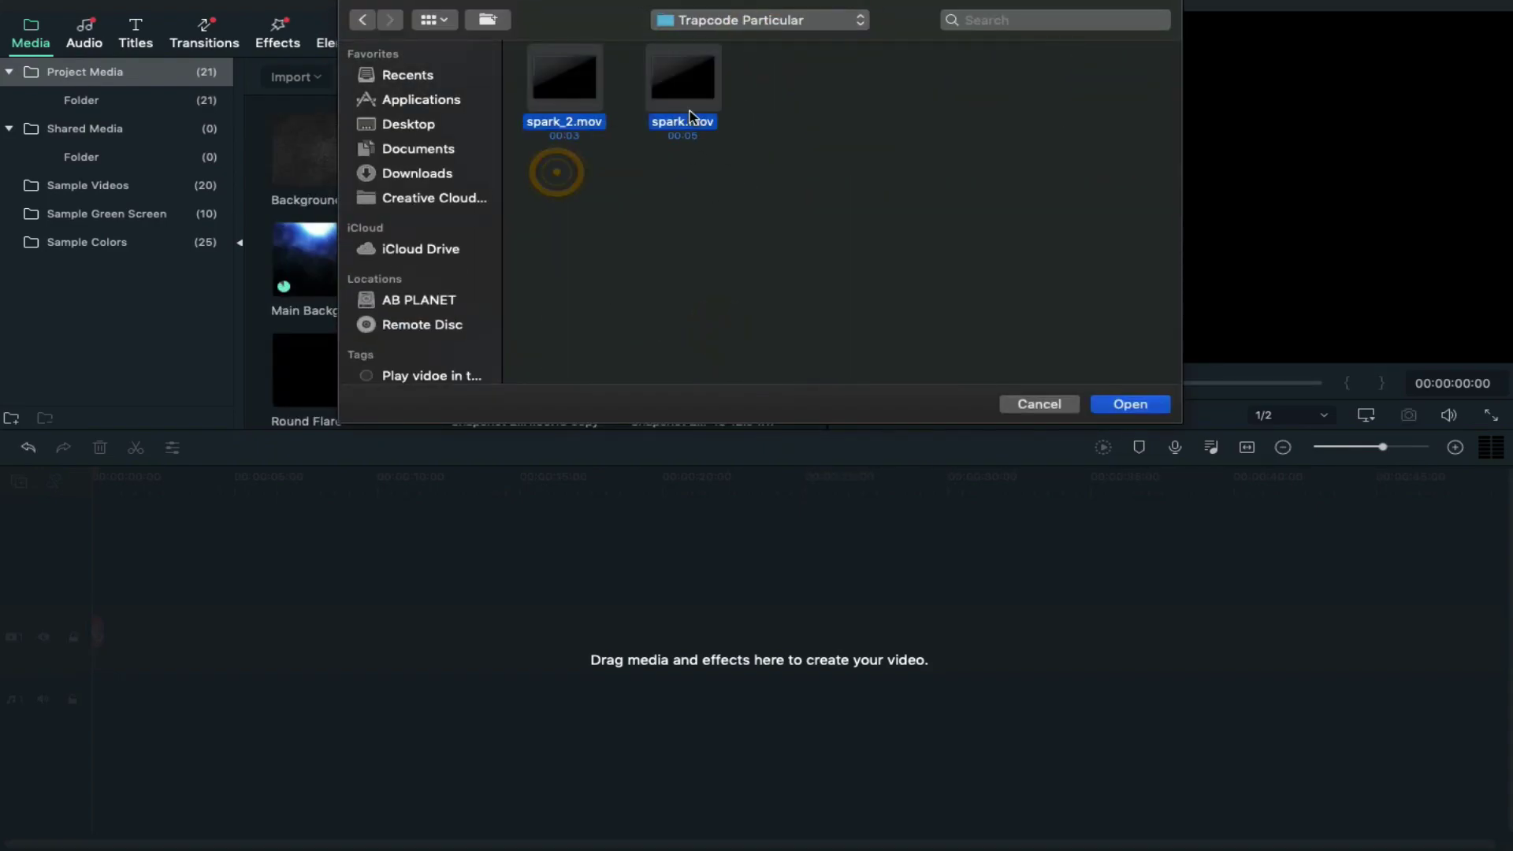
pyautogui.press('Return')
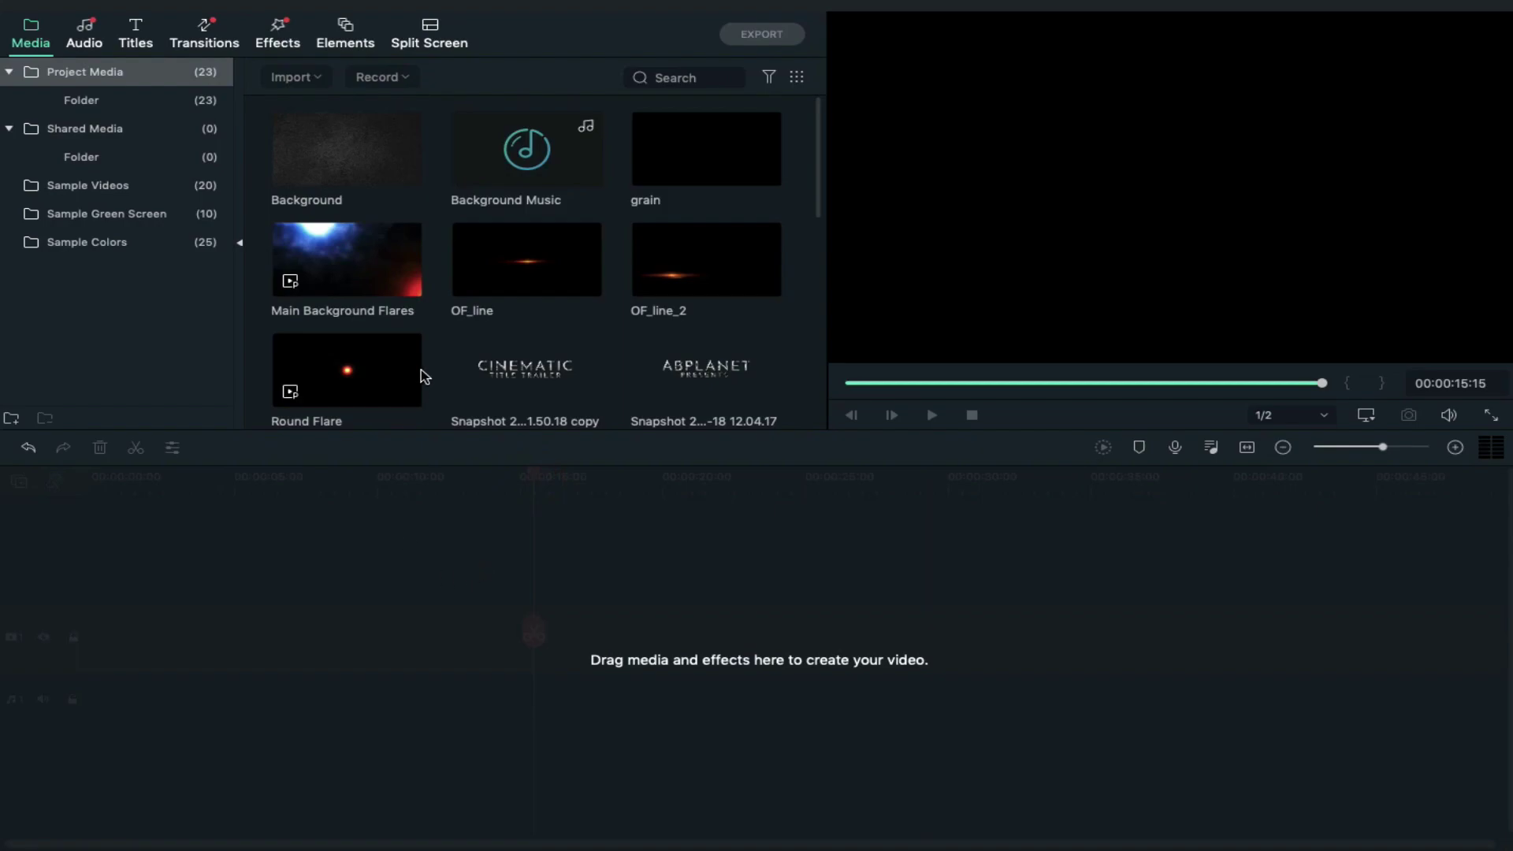
# - Place Background Music at the start of audio track 1 and Main Background Flares at the start of video track 3
pyautogui.scroll(-1, 424, 377)
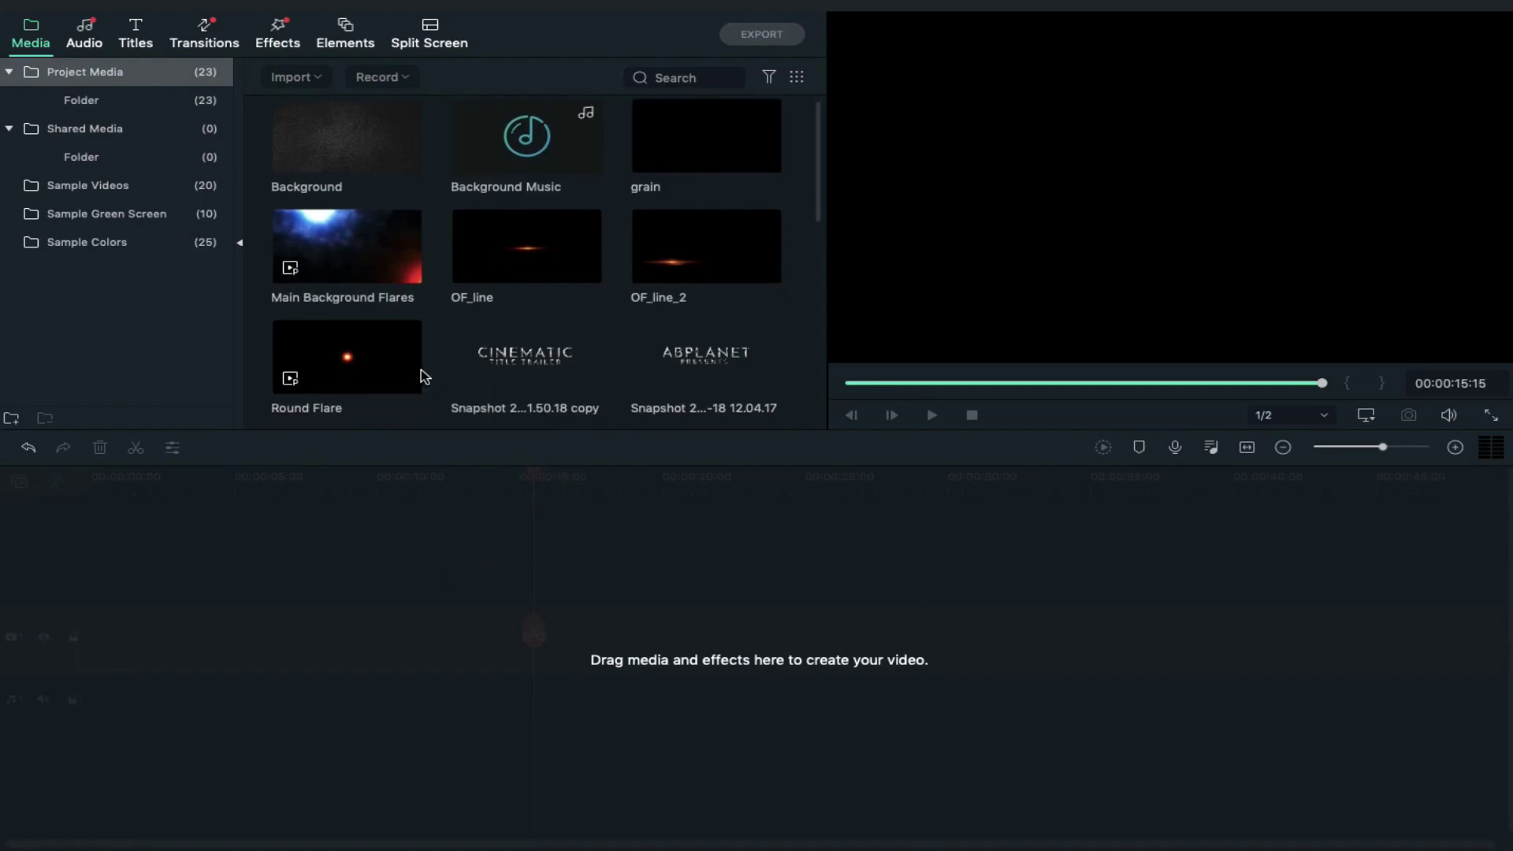
pyautogui.moveTo(512, 152); pyautogui.dragTo(98, 660)
pyautogui.scroll(2, 463, 490)
pyautogui.click(344, 228)
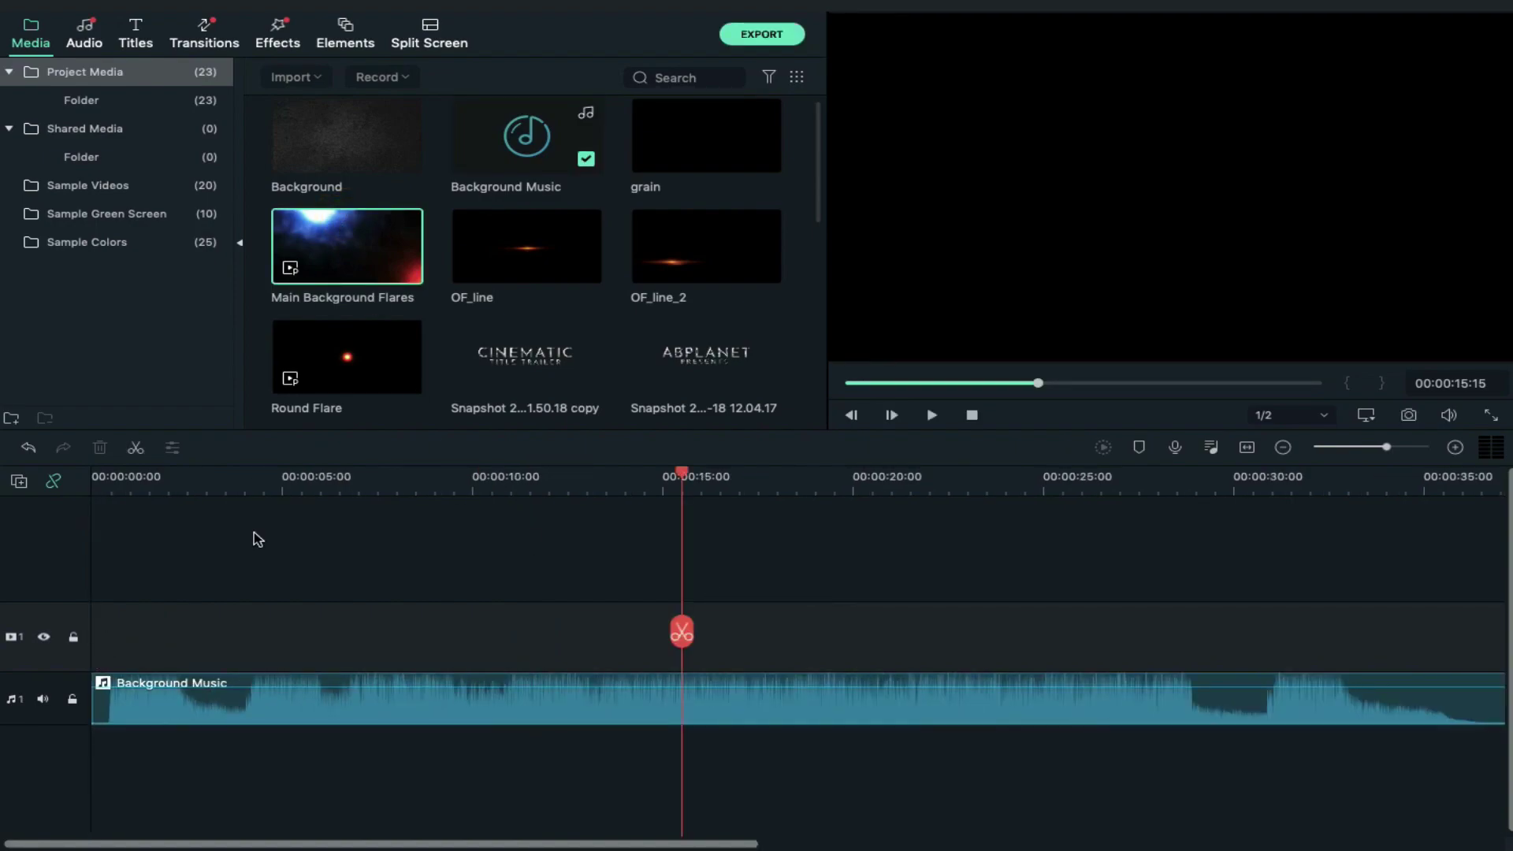
pyautogui.moveTo(328, 239); pyautogui.dragTo(99, 542)
pyautogui.moveTo(159, 584); pyautogui.dragTo(161, 551)
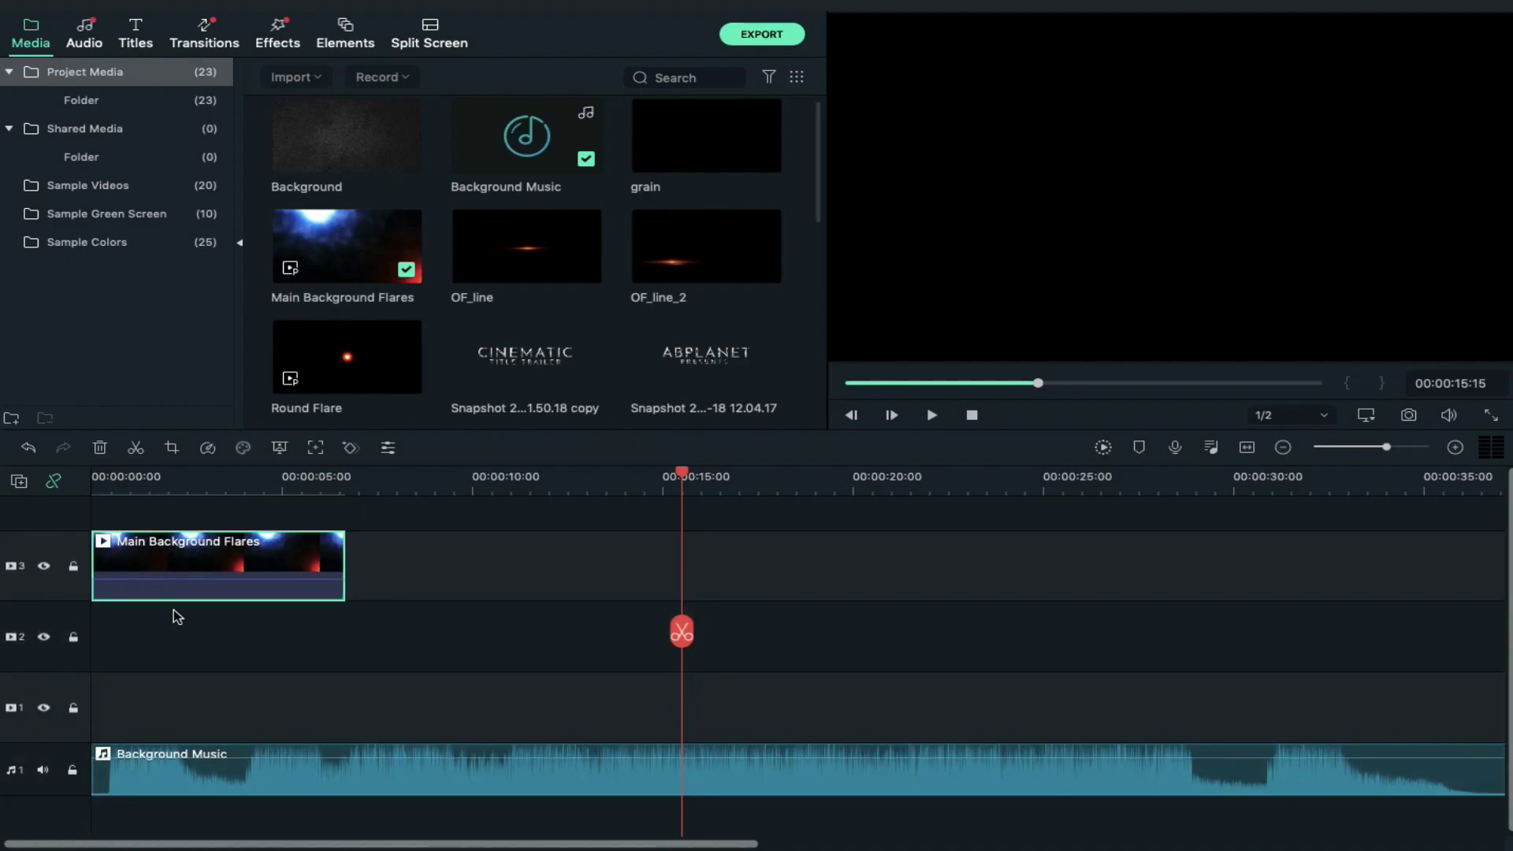
# - Set the blending mode of the Main Background Flares clip to Screen
pyautogui.click(185, 472)
pyautogui.doubleClick(222, 545)
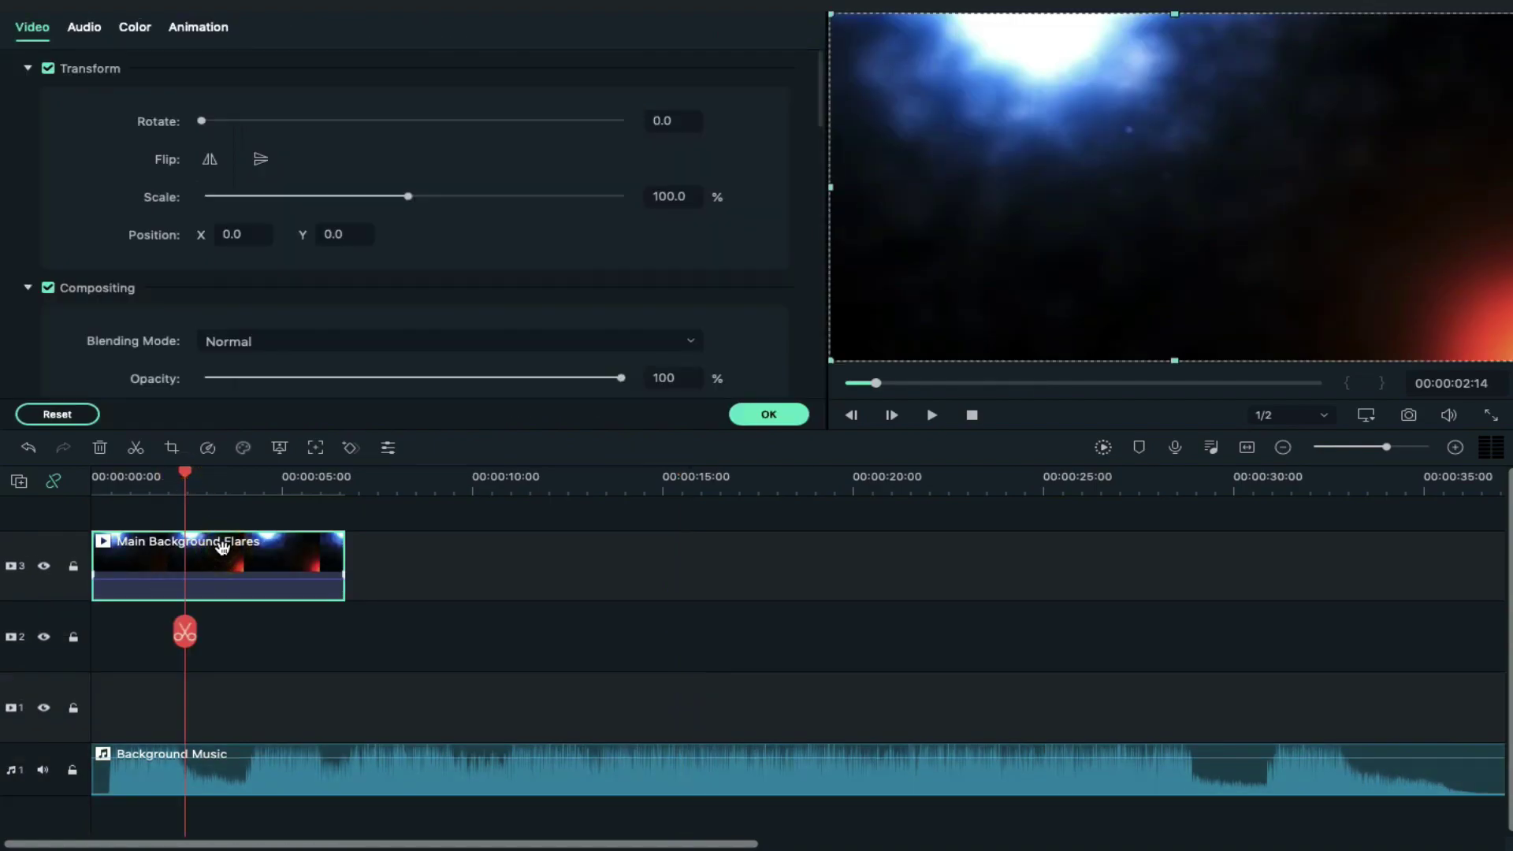
pyautogui.click(282, 340)
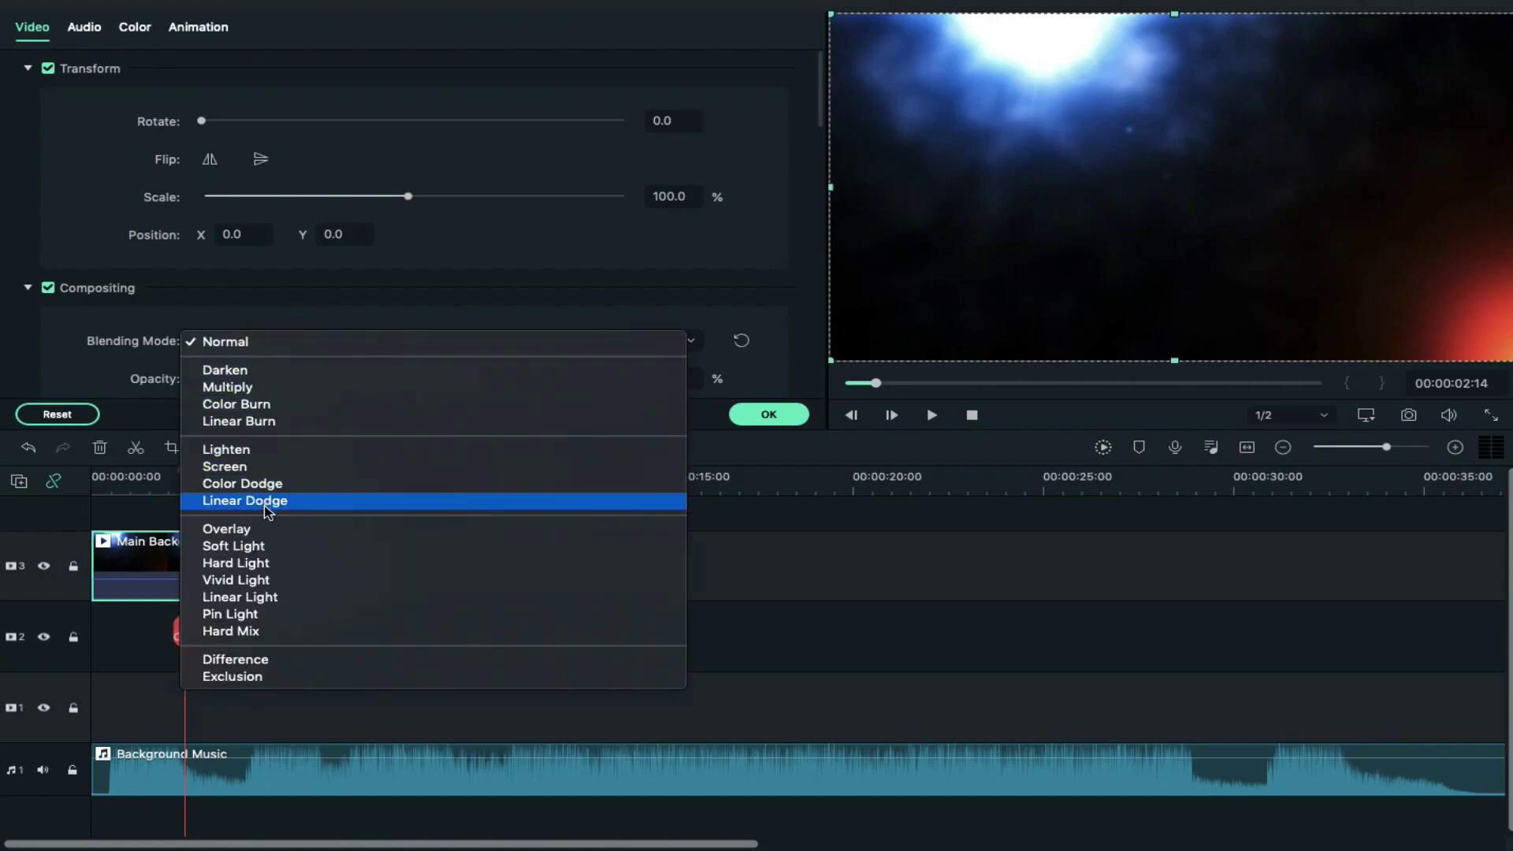
pyautogui.click(250, 464)
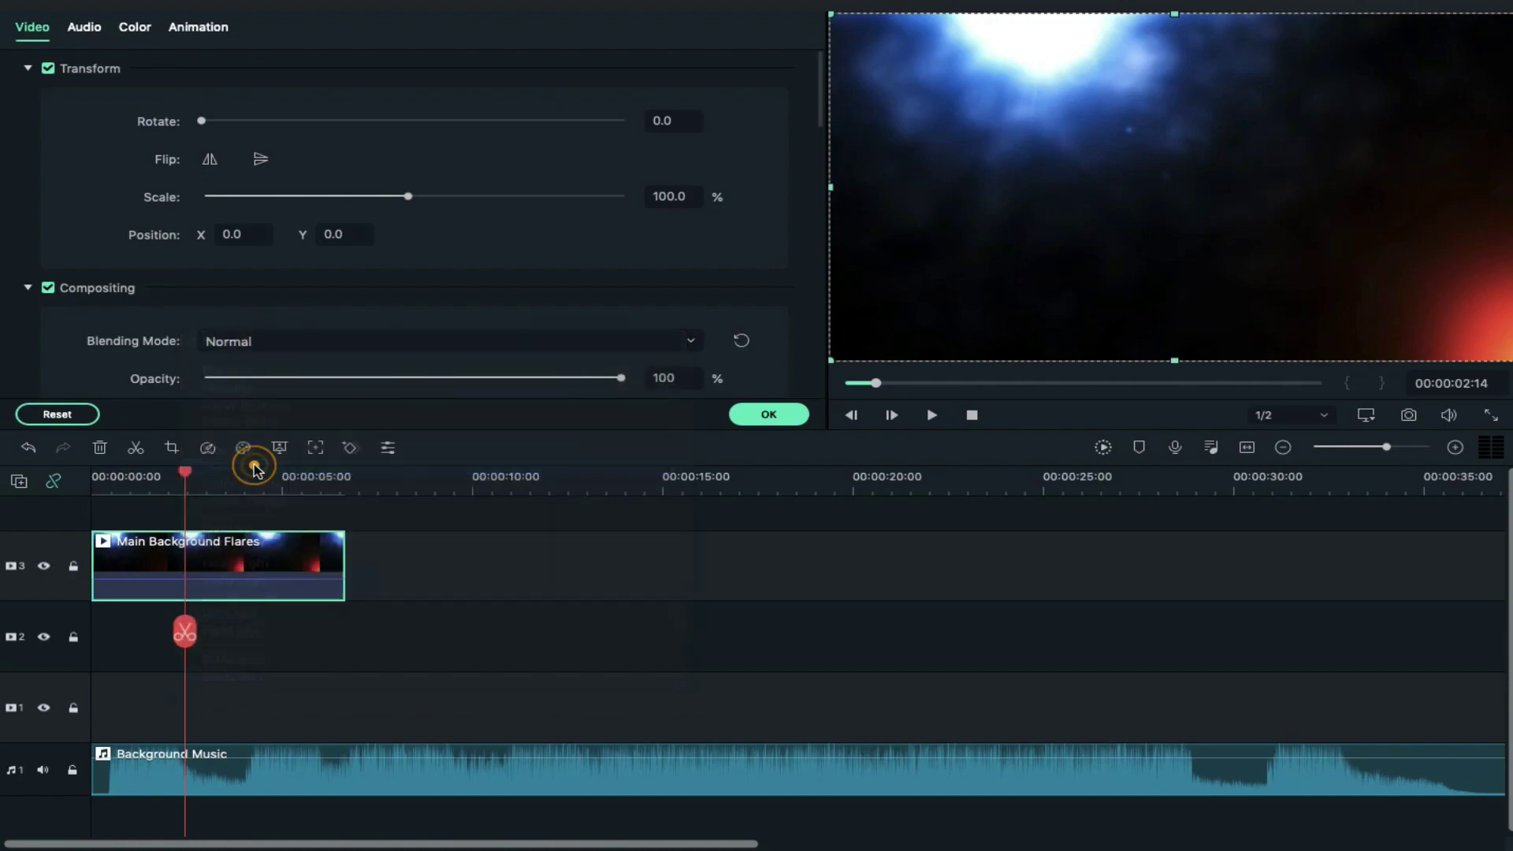
# - Apply the Boost Color preset to the Main Background Flares clip through Advanced Color Tuning
pyautogui.click(136, 28)
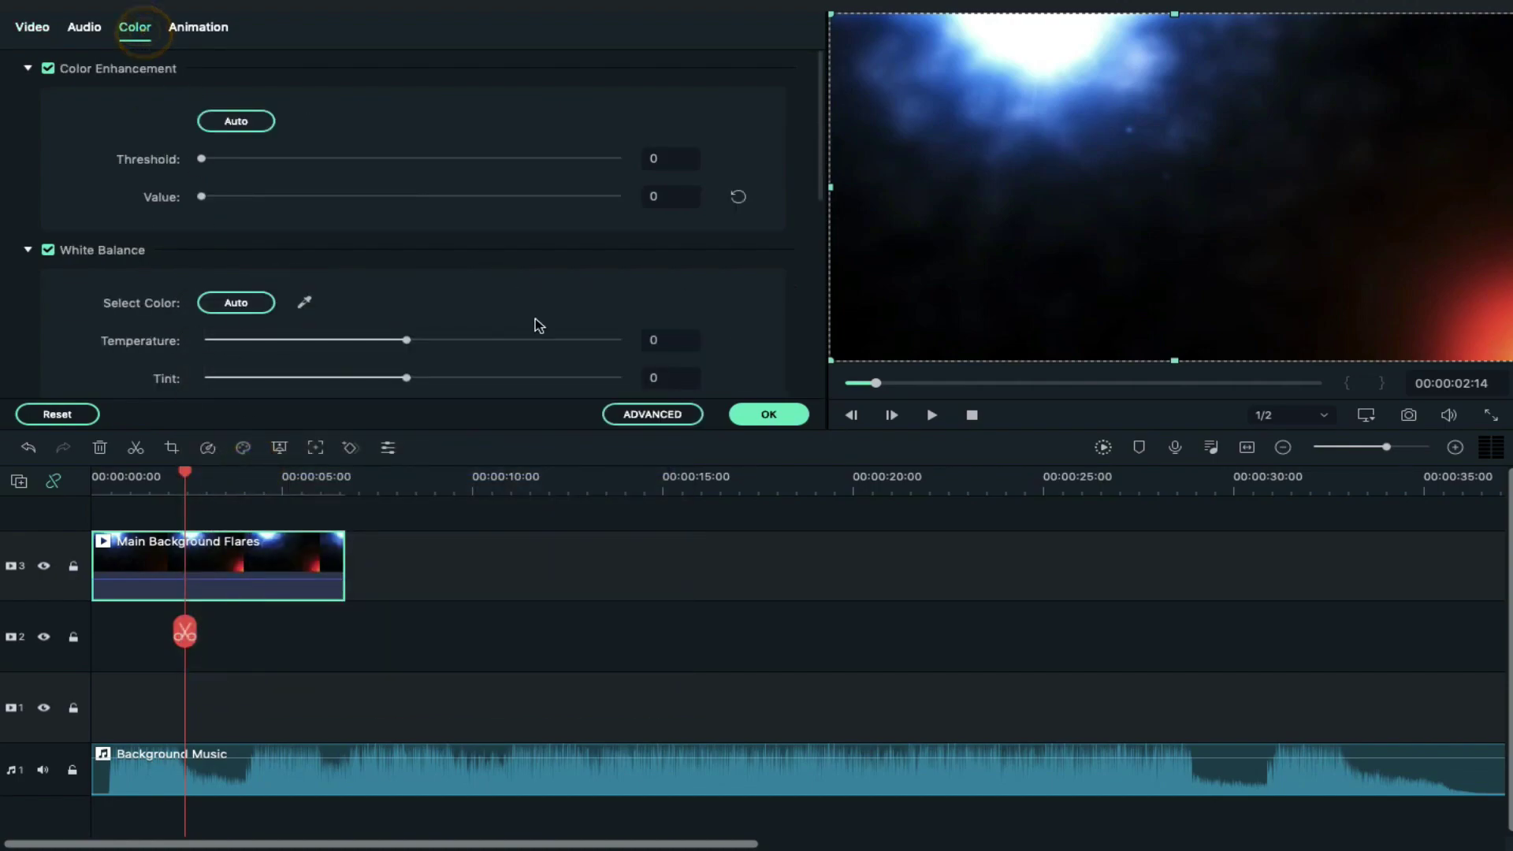
pyautogui.click(630, 415)
pyautogui.scroll(-5, 420, 476)
pyautogui.scroll(-8, 420, 477)
pyautogui.click(390, 614)
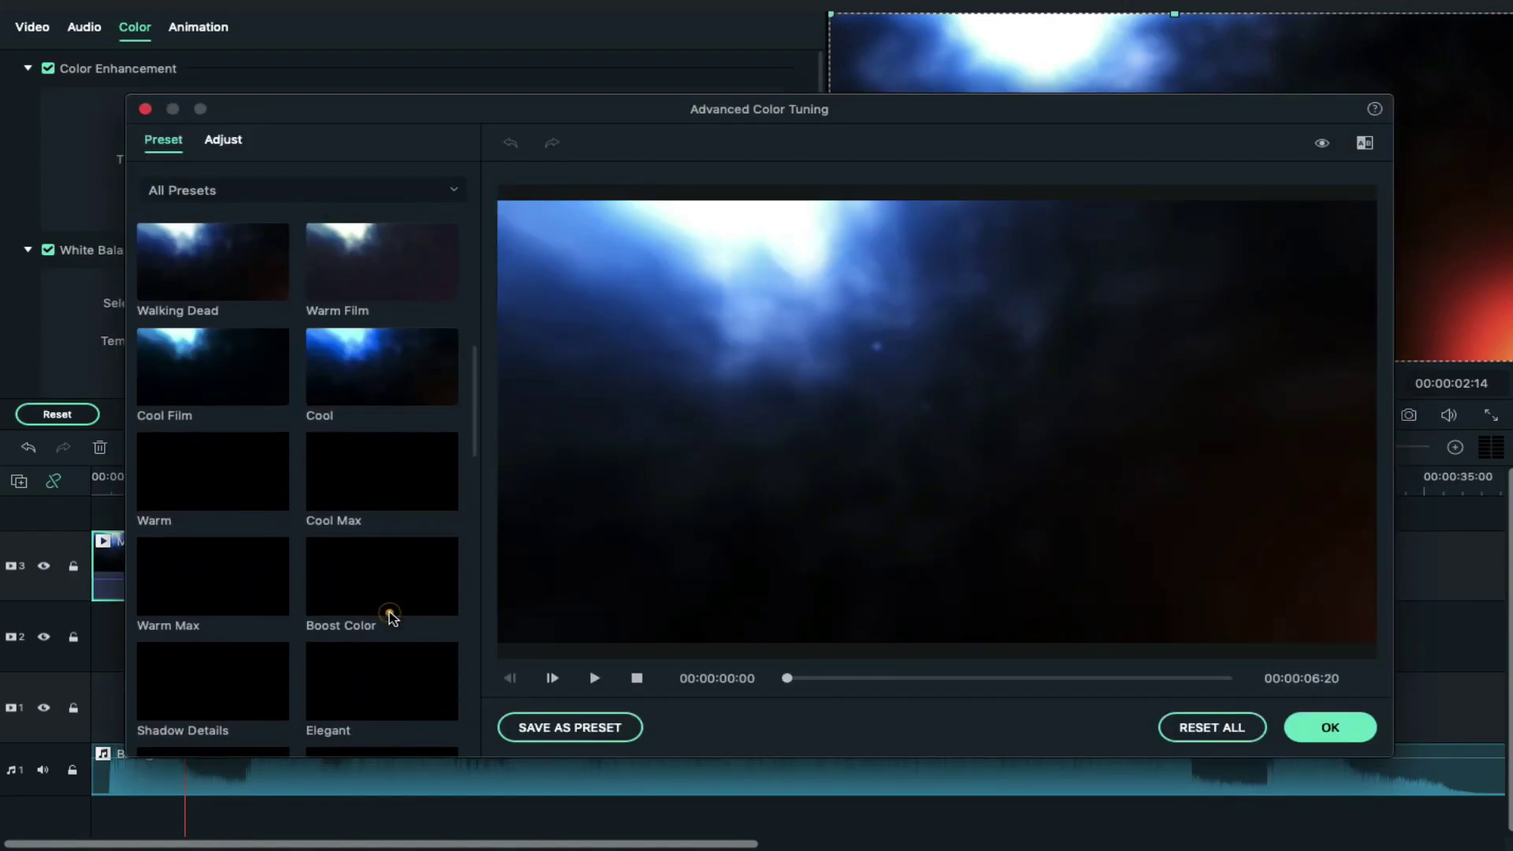
pyautogui.click(1313, 723)
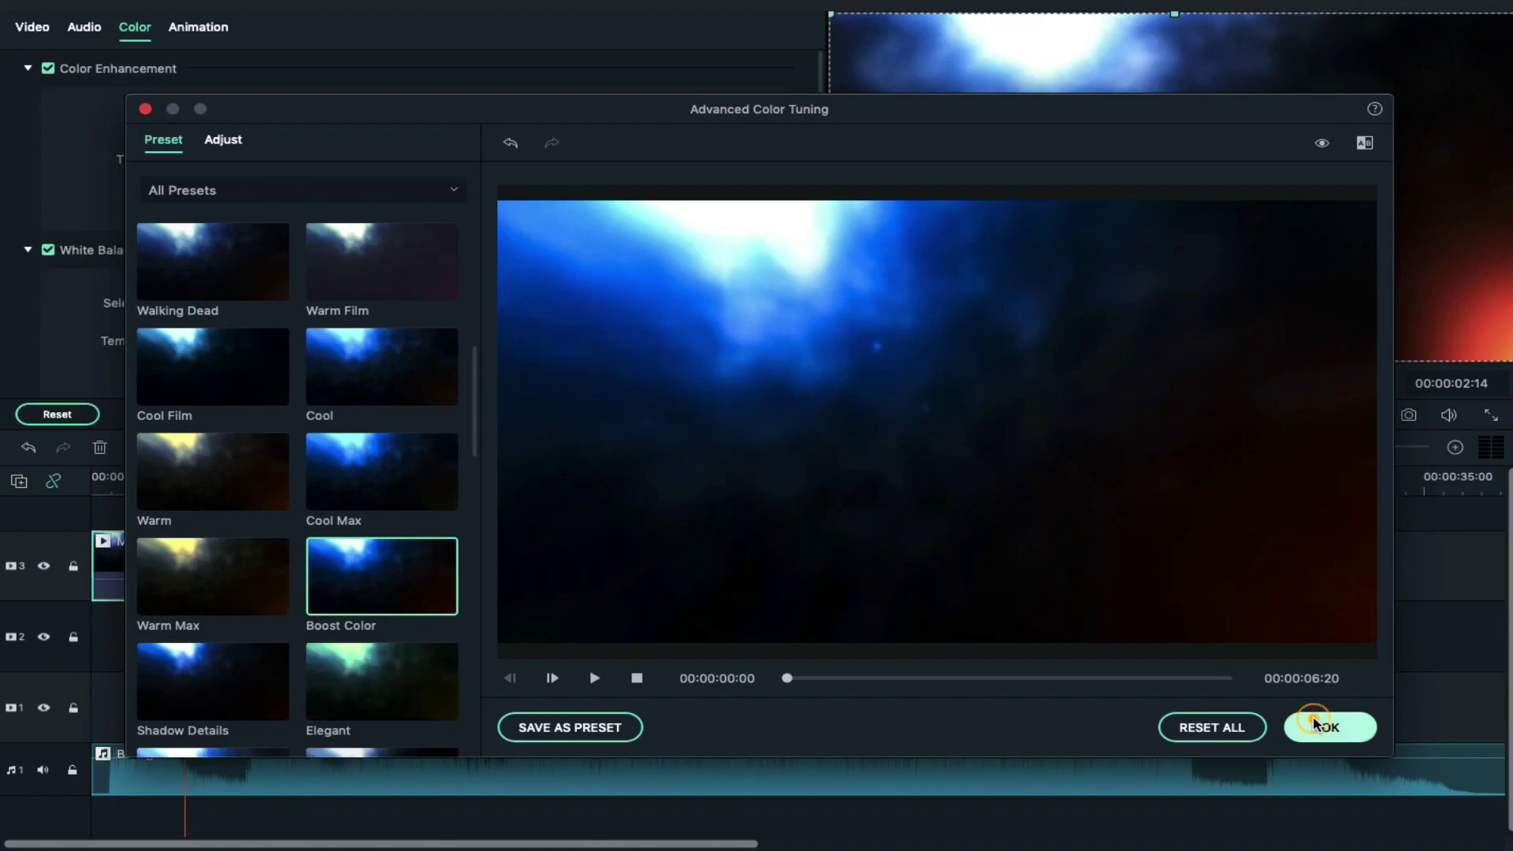
# - Trim the end of the Main Background Flares clip to 00:00:04:05 and close its settings
pyautogui.moveTo(241, 471); pyautogui.dragTo(253, 470)
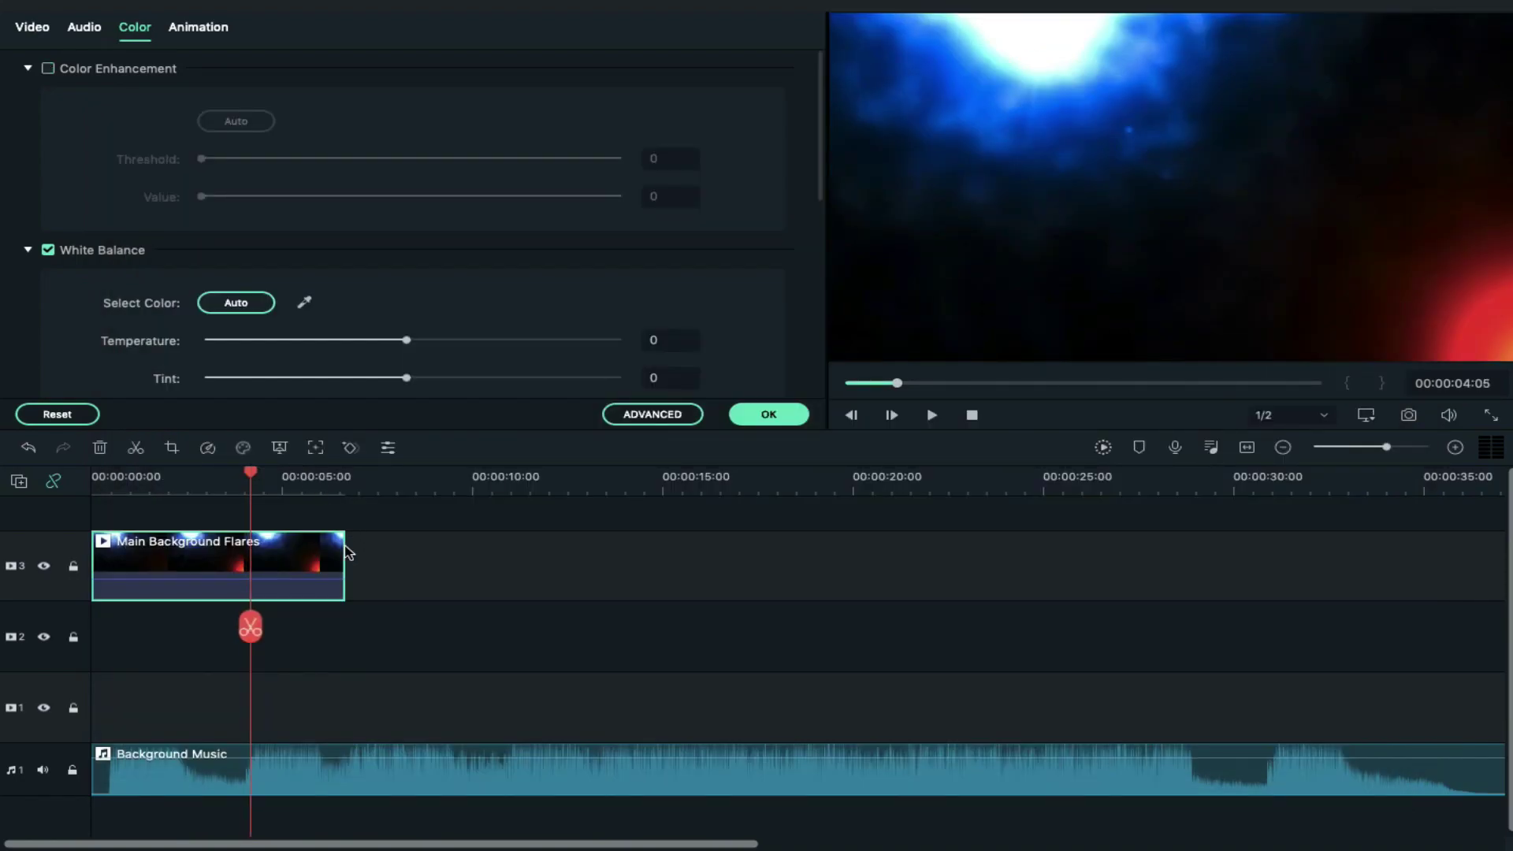
pyautogui.moveTo(339, 549); pyautogui.dragTo(252, 557)
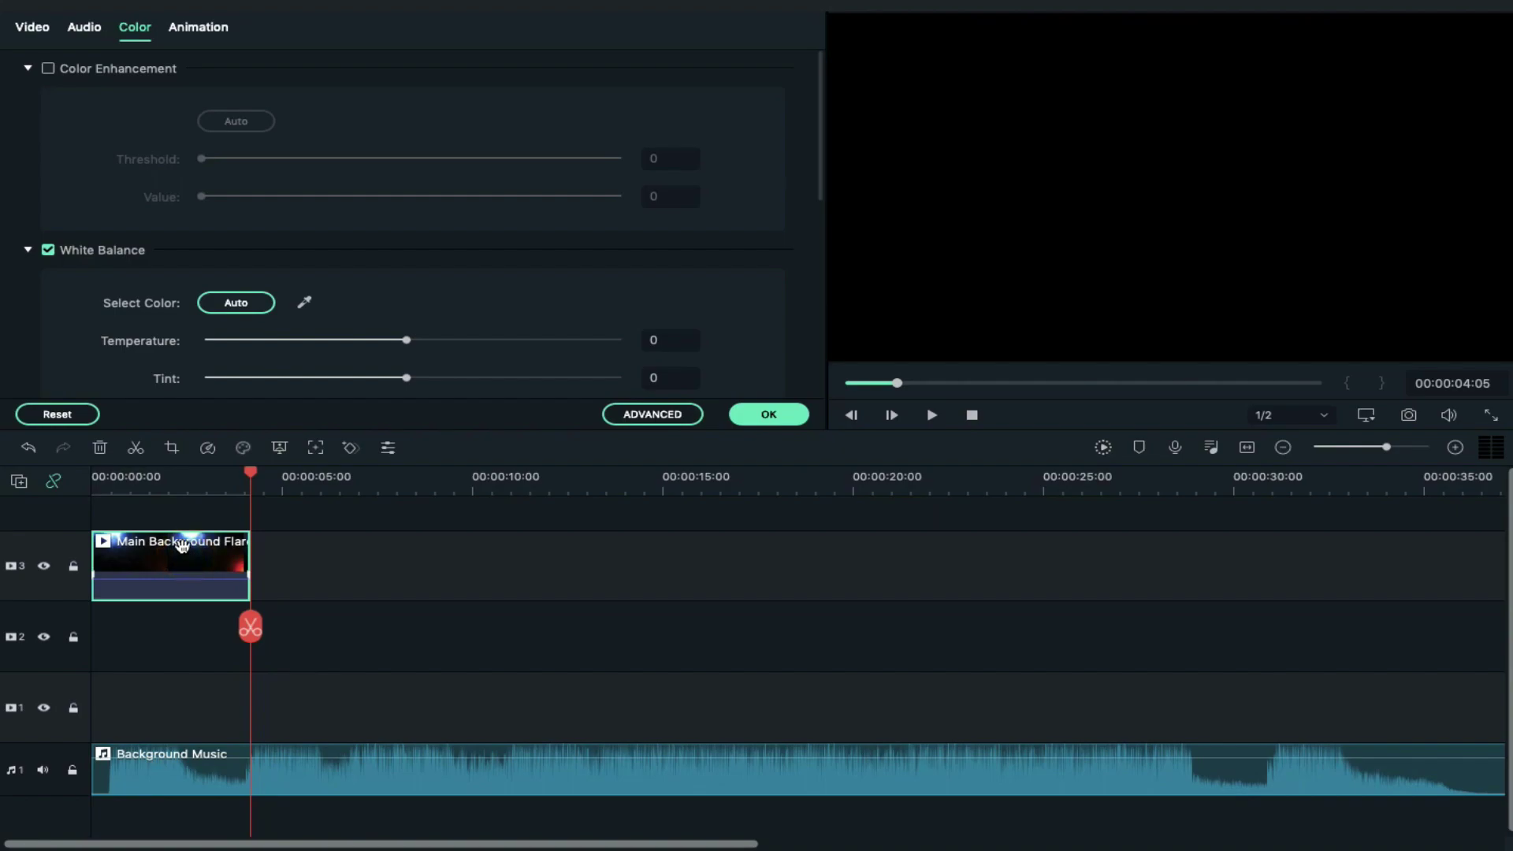
pyautogui.click(757, 423)
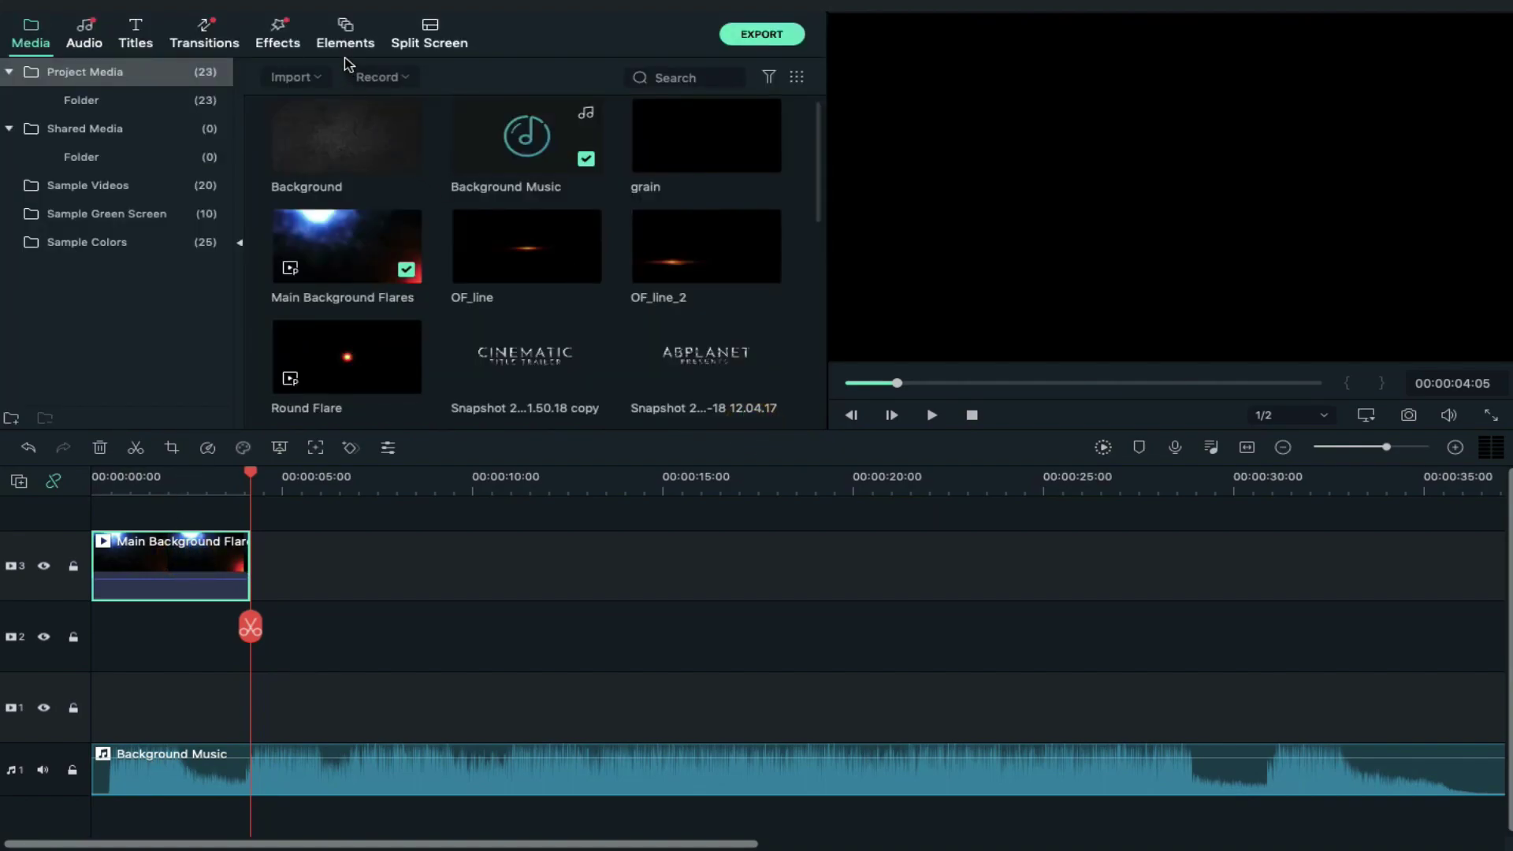
# - Find the Vignette Radius effect with "vig", place it at the start of video track 2, and trim it to the flares clip's end
pyautogui.click(282, 42)
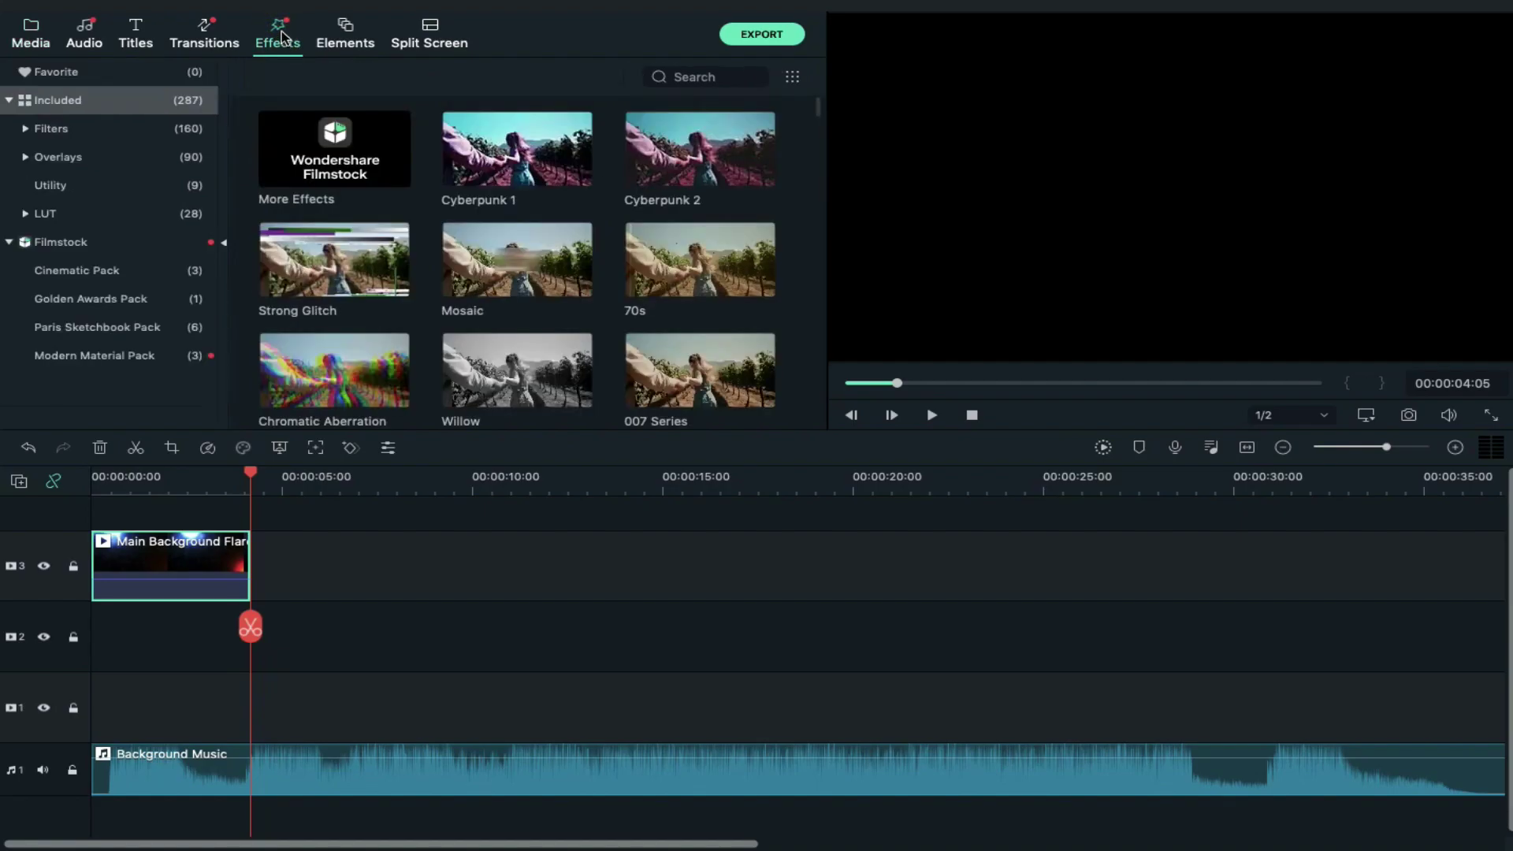
pyautogui.click(689, 78)
pyautogui.write('vig')
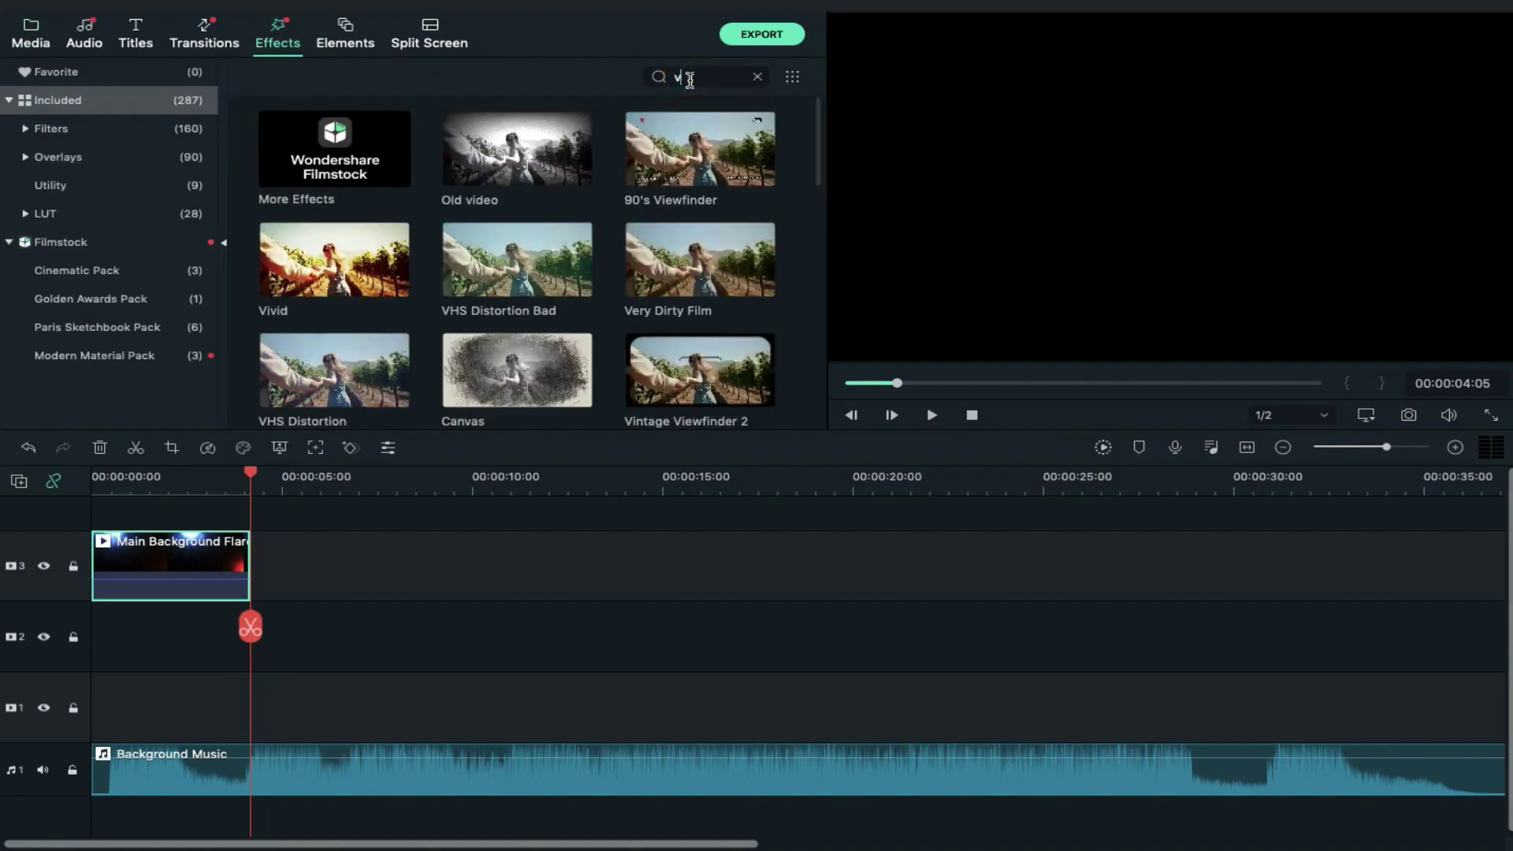
pyautogui.moveTo(487, 177); pyautogui.dragTo(101, 640)
pyautogui.moveTo(275, 628); pyautogui.dragTo(251, 628)
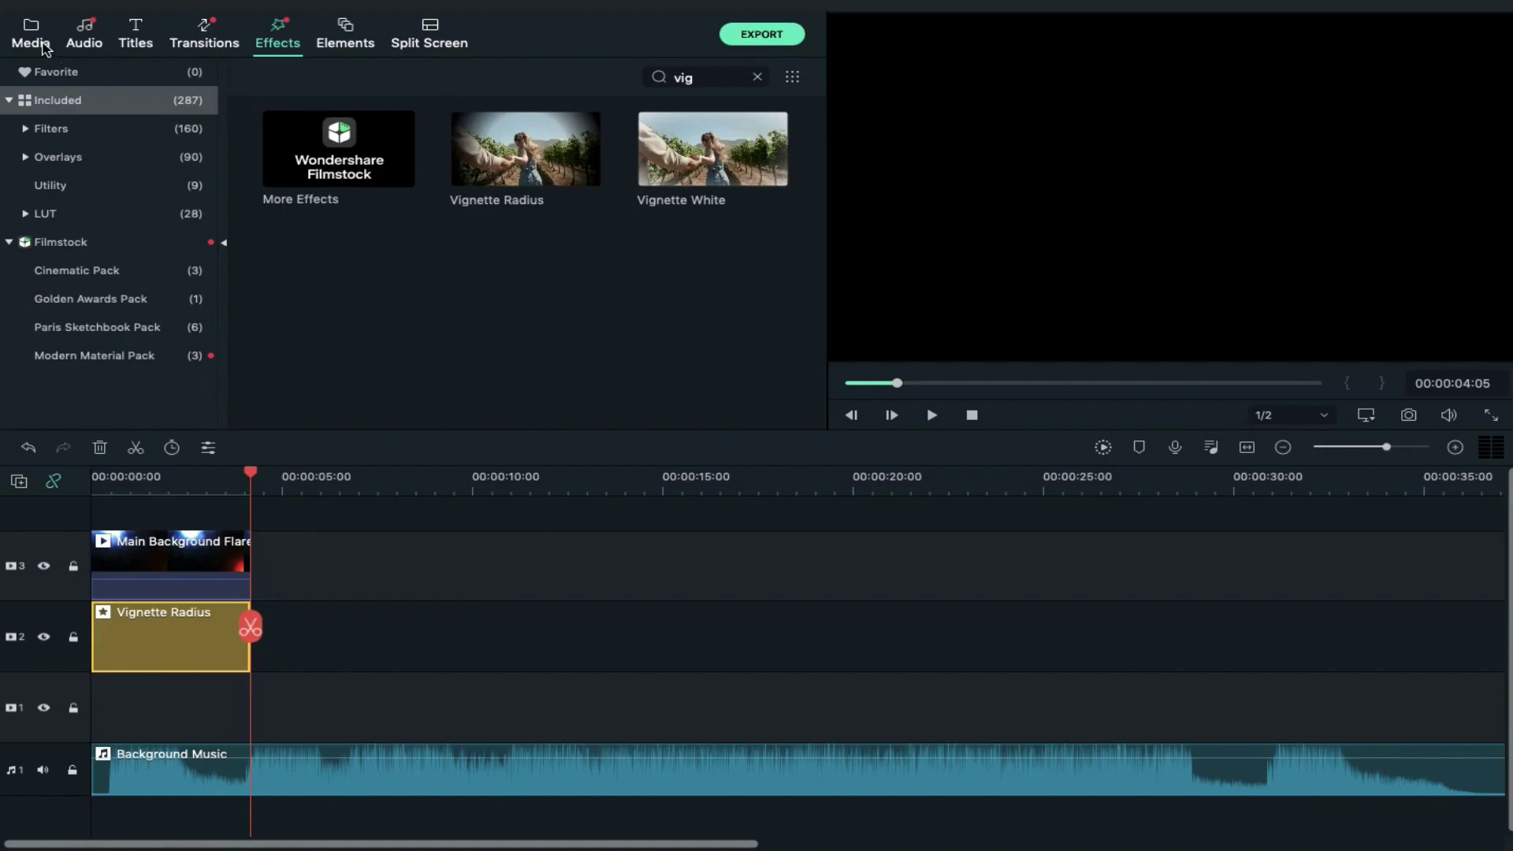
# - Place the Background image at the start of video track 1 and trim it to the same end as the clips above
pyautogui.click(31, 39)
pyautogui.moveTo(339, 138); pyautogui.dragTo(99, 705)
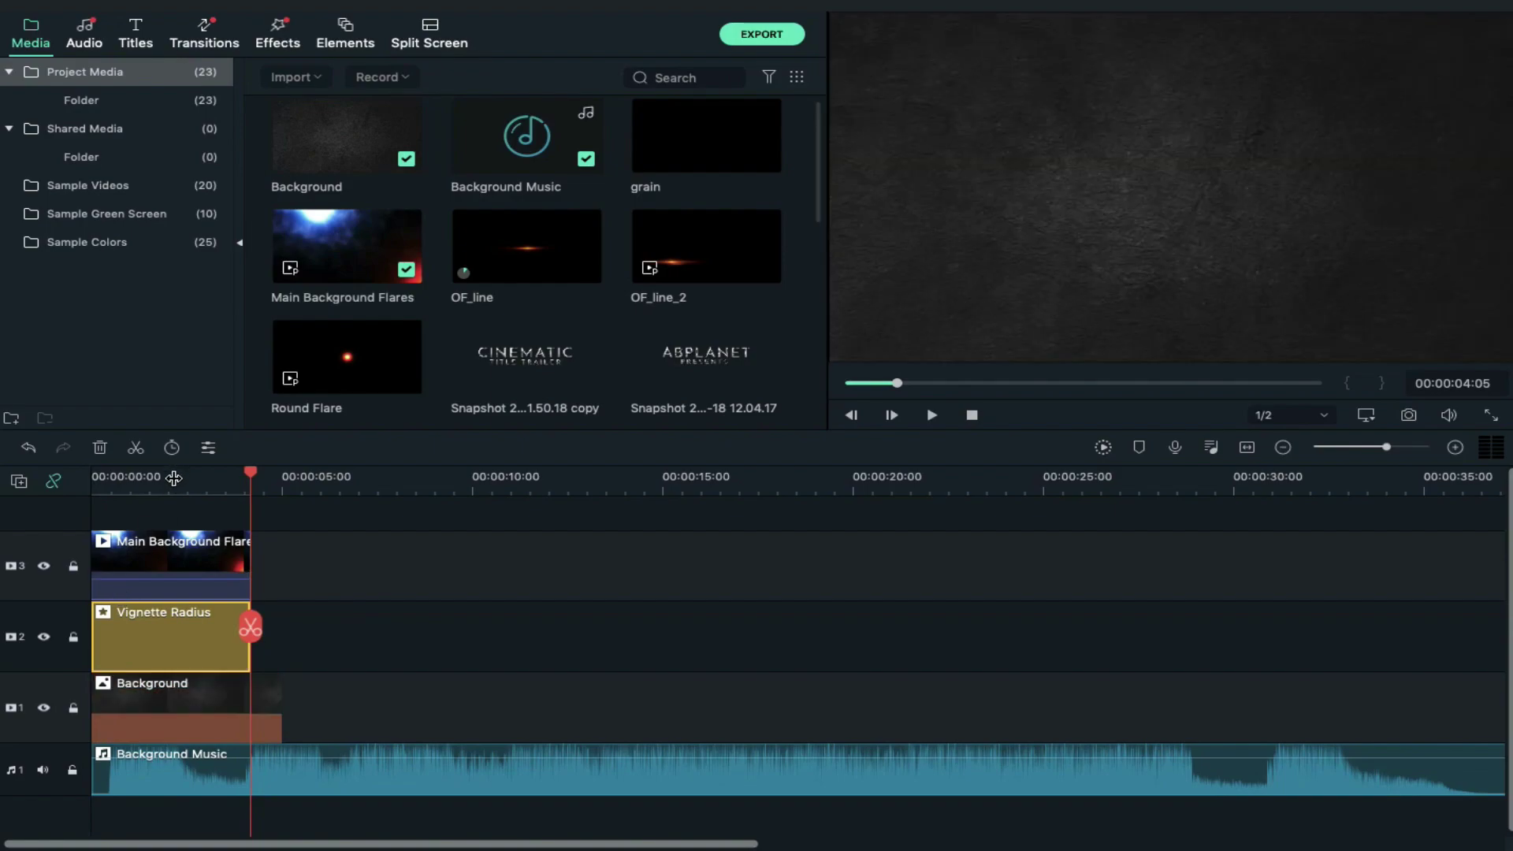
pyautogui.click(173, 478)
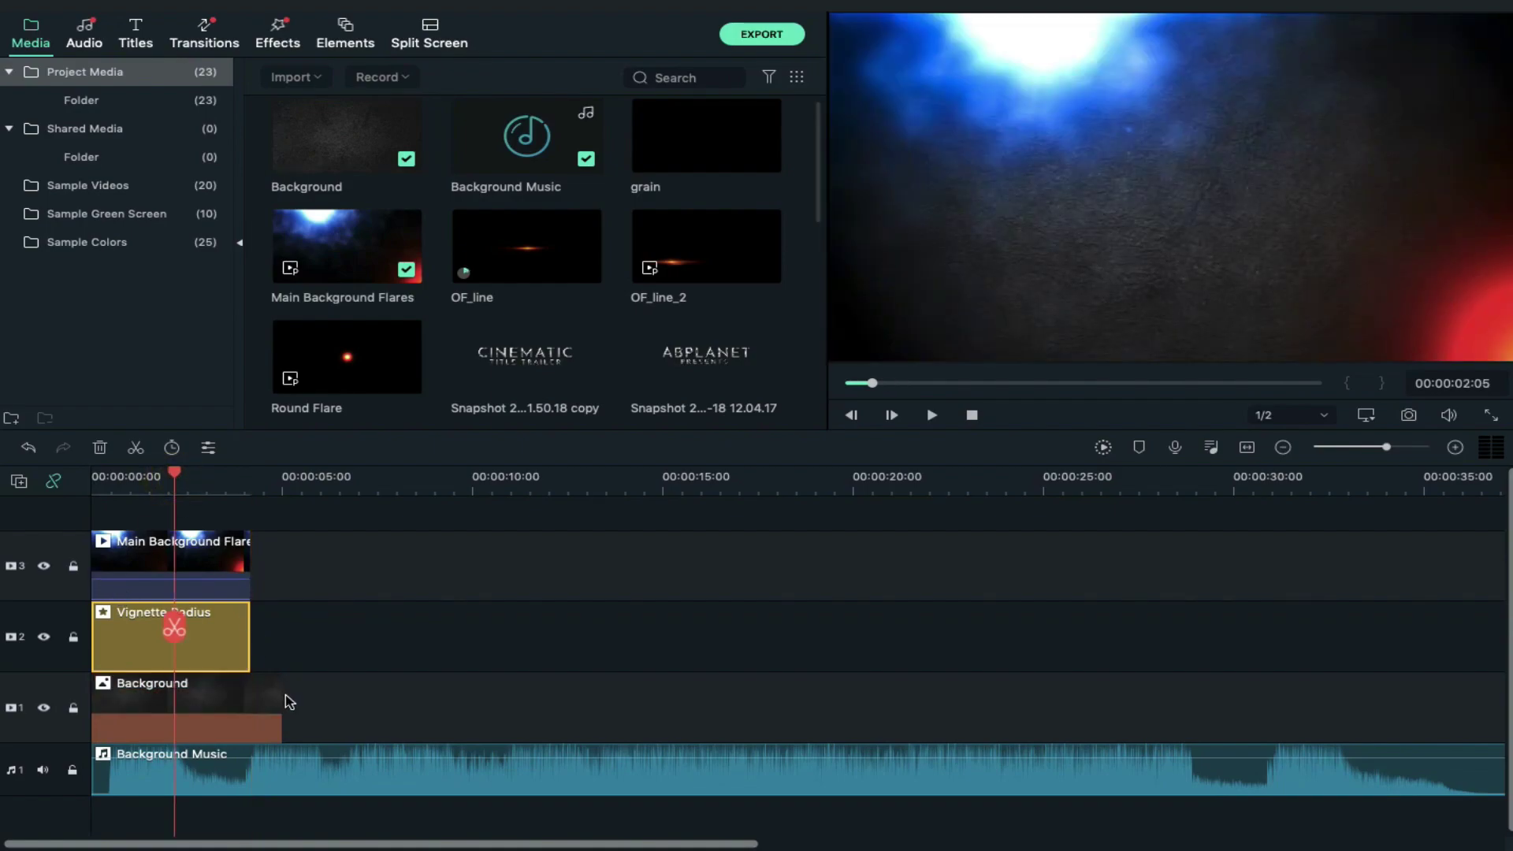
pyautogui.moveTo(278, 694); pyautogui.dragTo(249, 694)
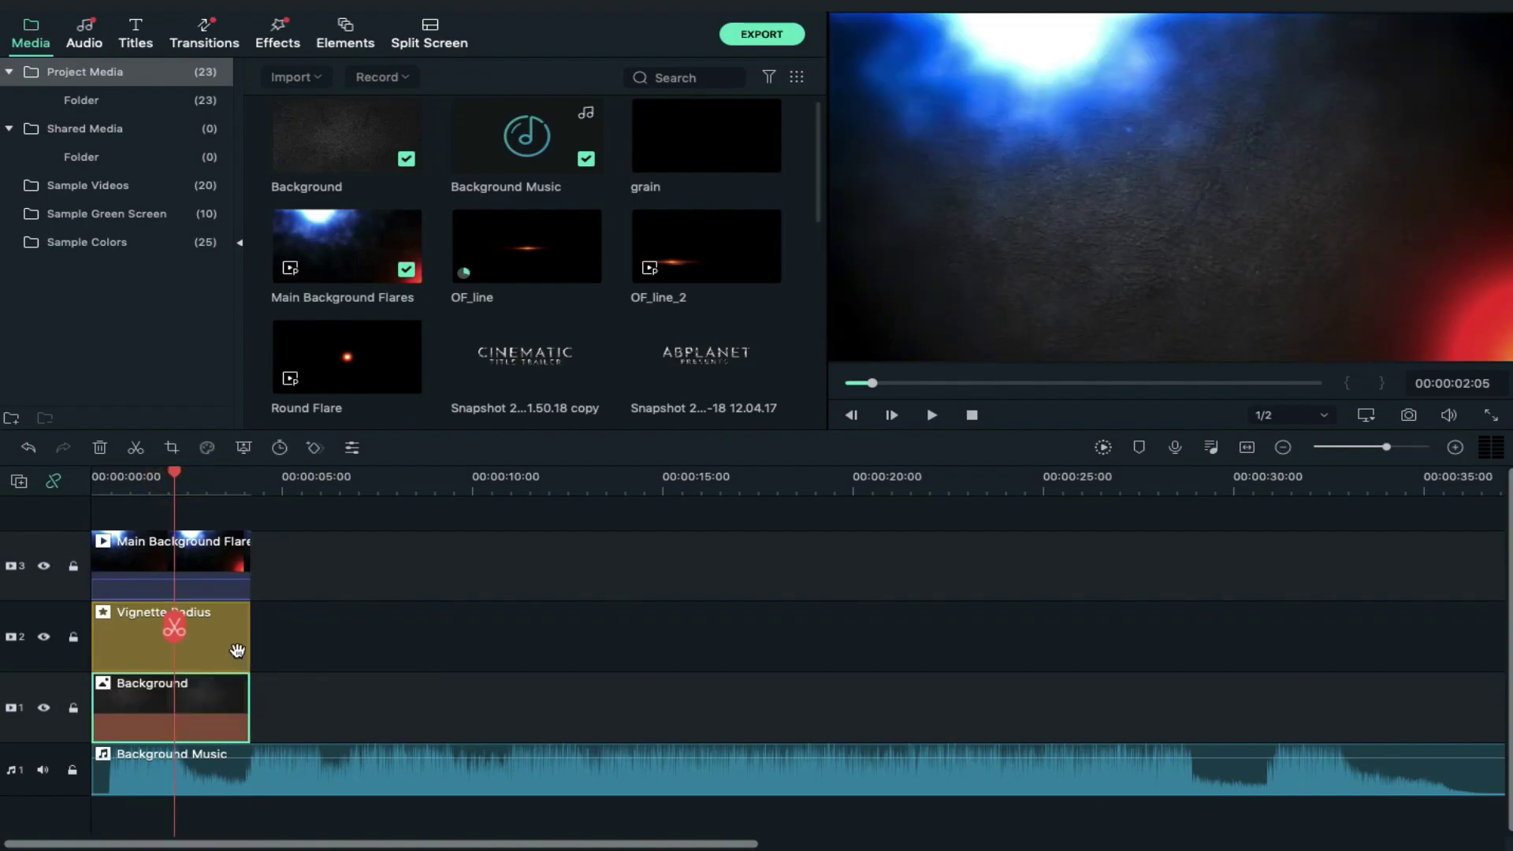
# - Set the radius of the Vignette Radius effect to 55
pyautogui.doubleClick(225, 639)
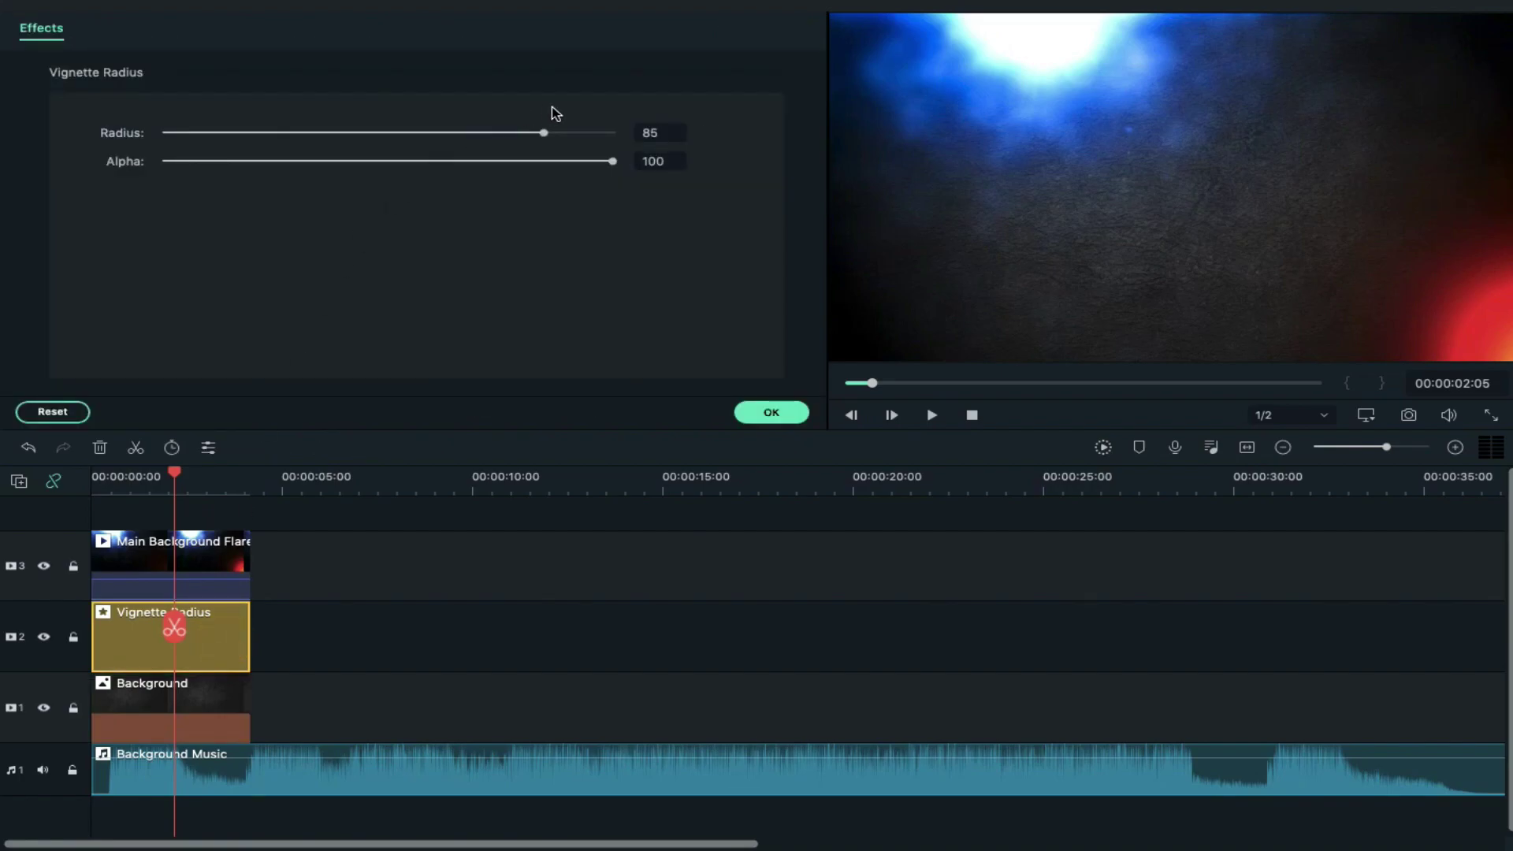
pyautogui.click(666, 135)
pyautogui.press('BackSpace')
pyautogui.write('55')
pyautogui.press('Return')
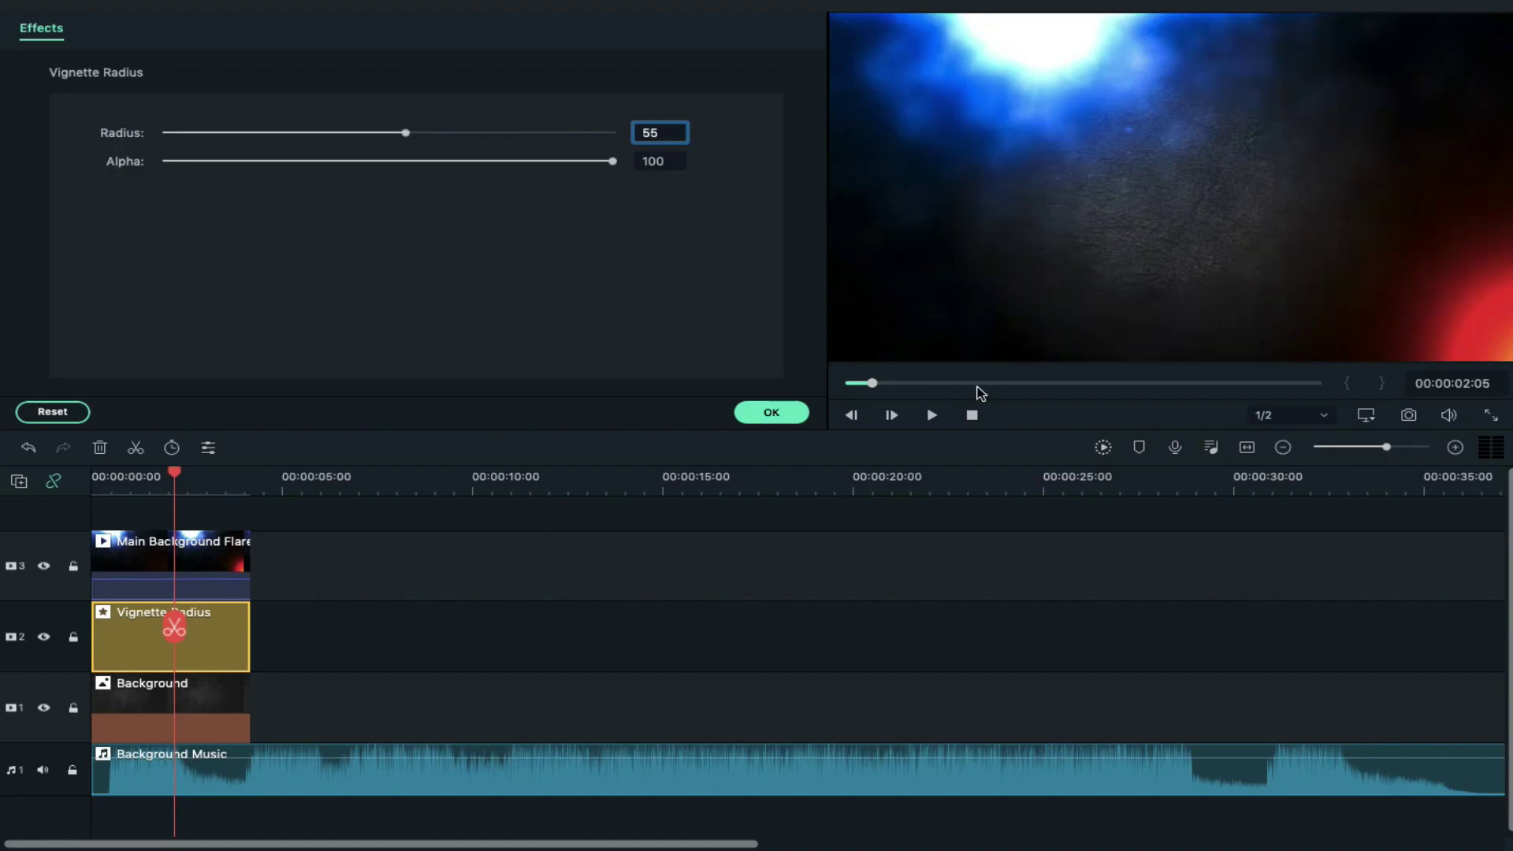
pyautogui.click(771, 412)
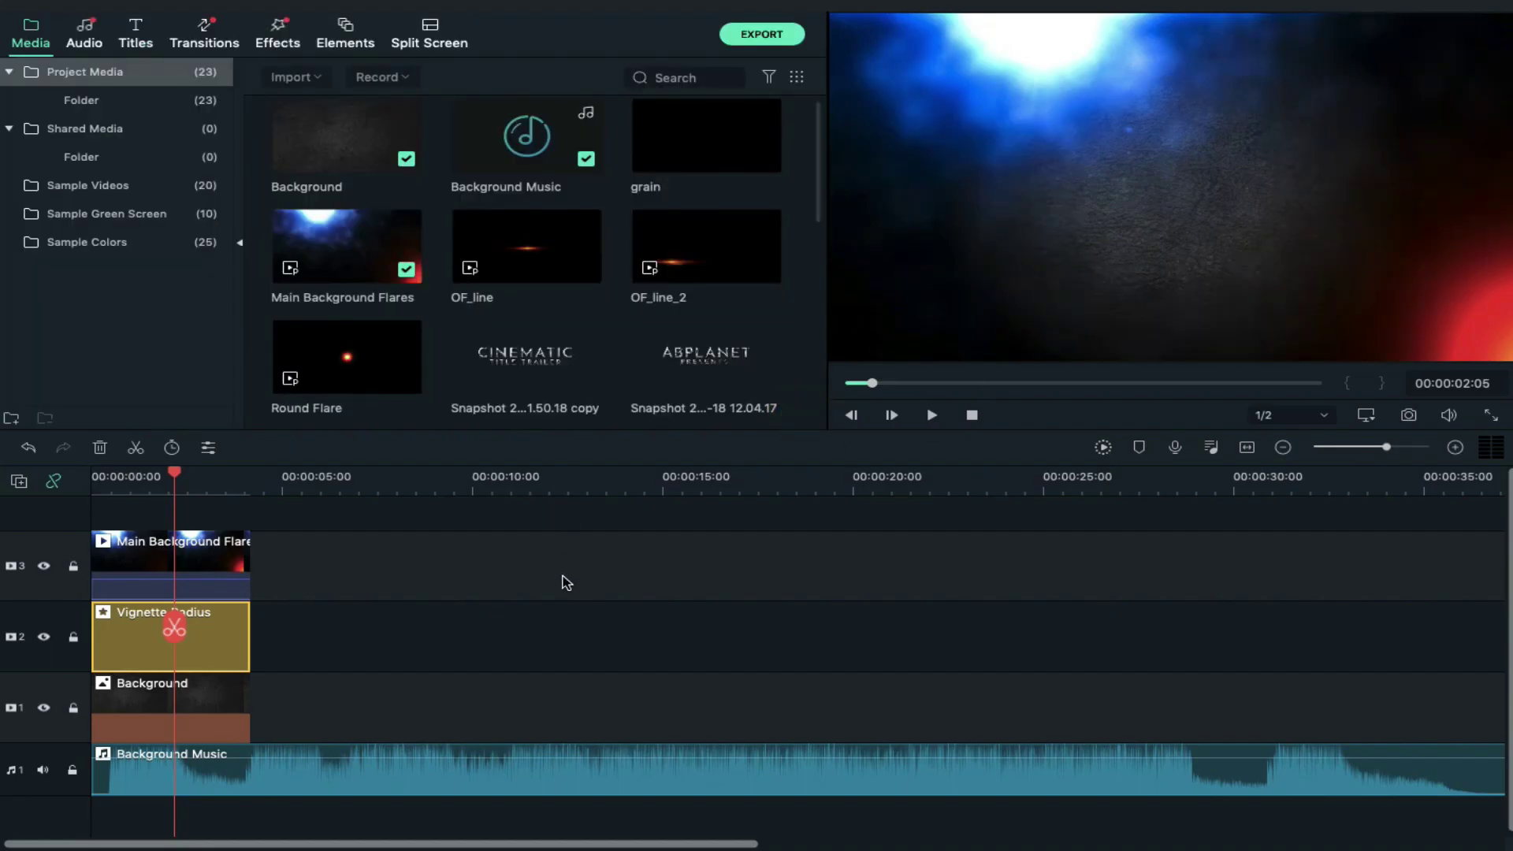
# - Cut the opening 6 frames off Background Music so the trimmed audio starts at the beginning of the timeline
pyautogui.moveTo(176, 473); pyautogui.dragTo(75, 471)
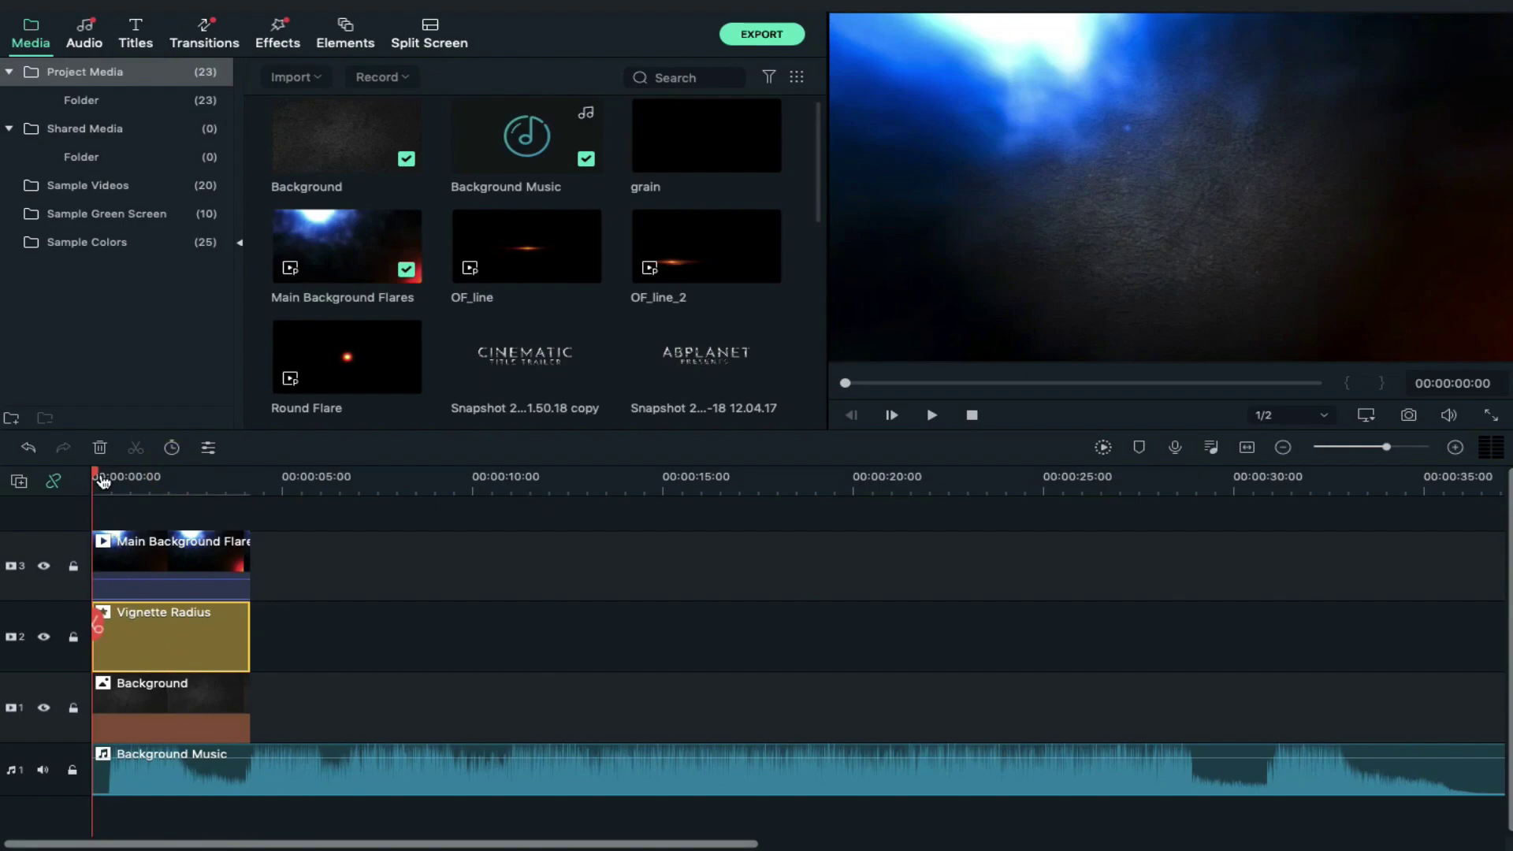
pyautogui.click(99, 472)
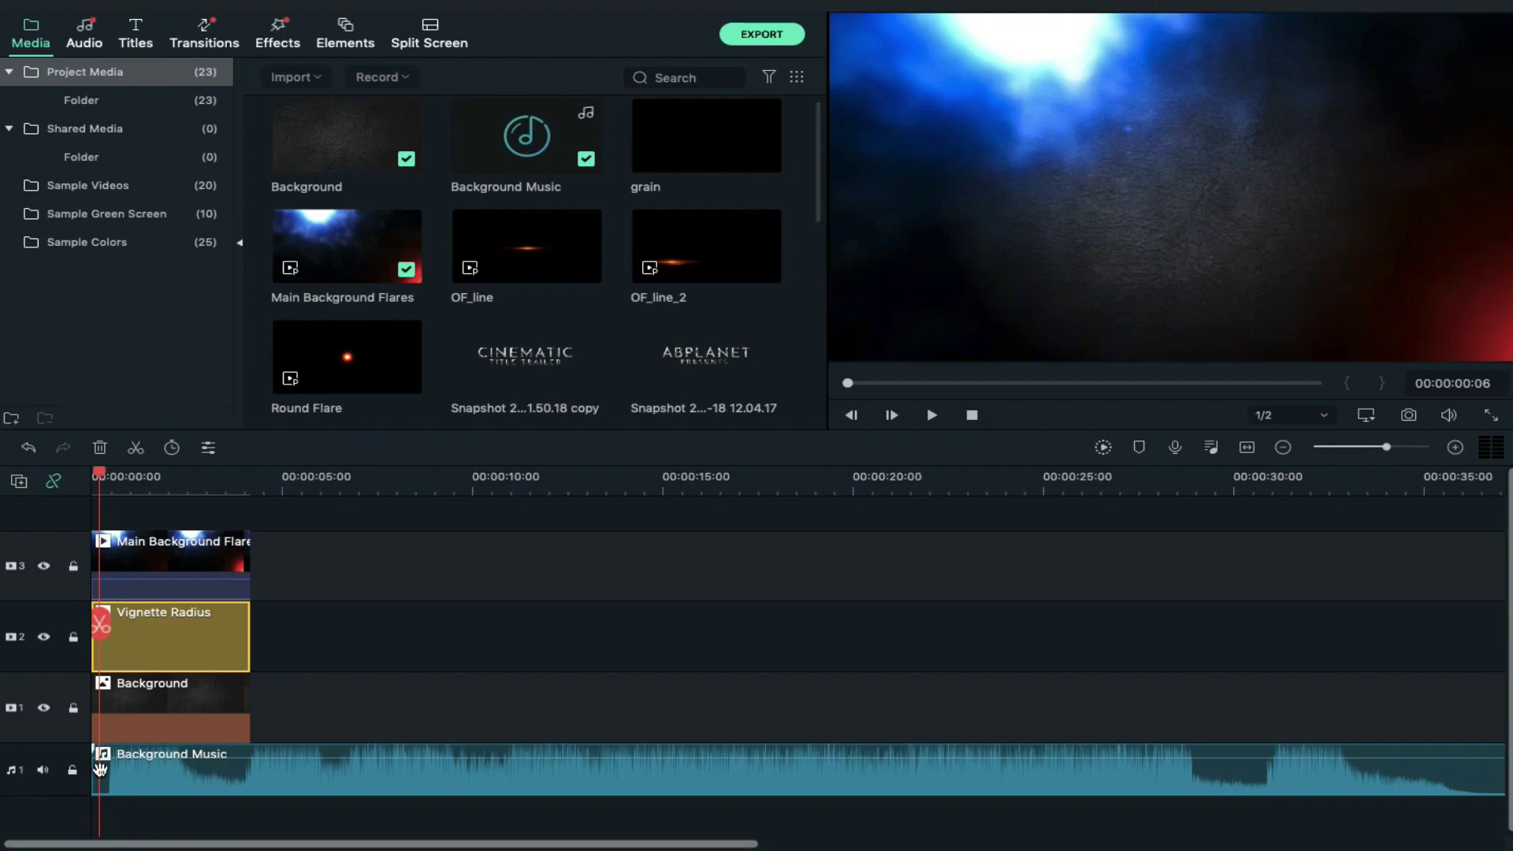
pyautogui.moveTo(98, 777)
pyautogui.mouseDown()
pyautogui.moveTo(154, 790)
pyautogui.moveTo(93, 772)
pyautogui.mouseUp()
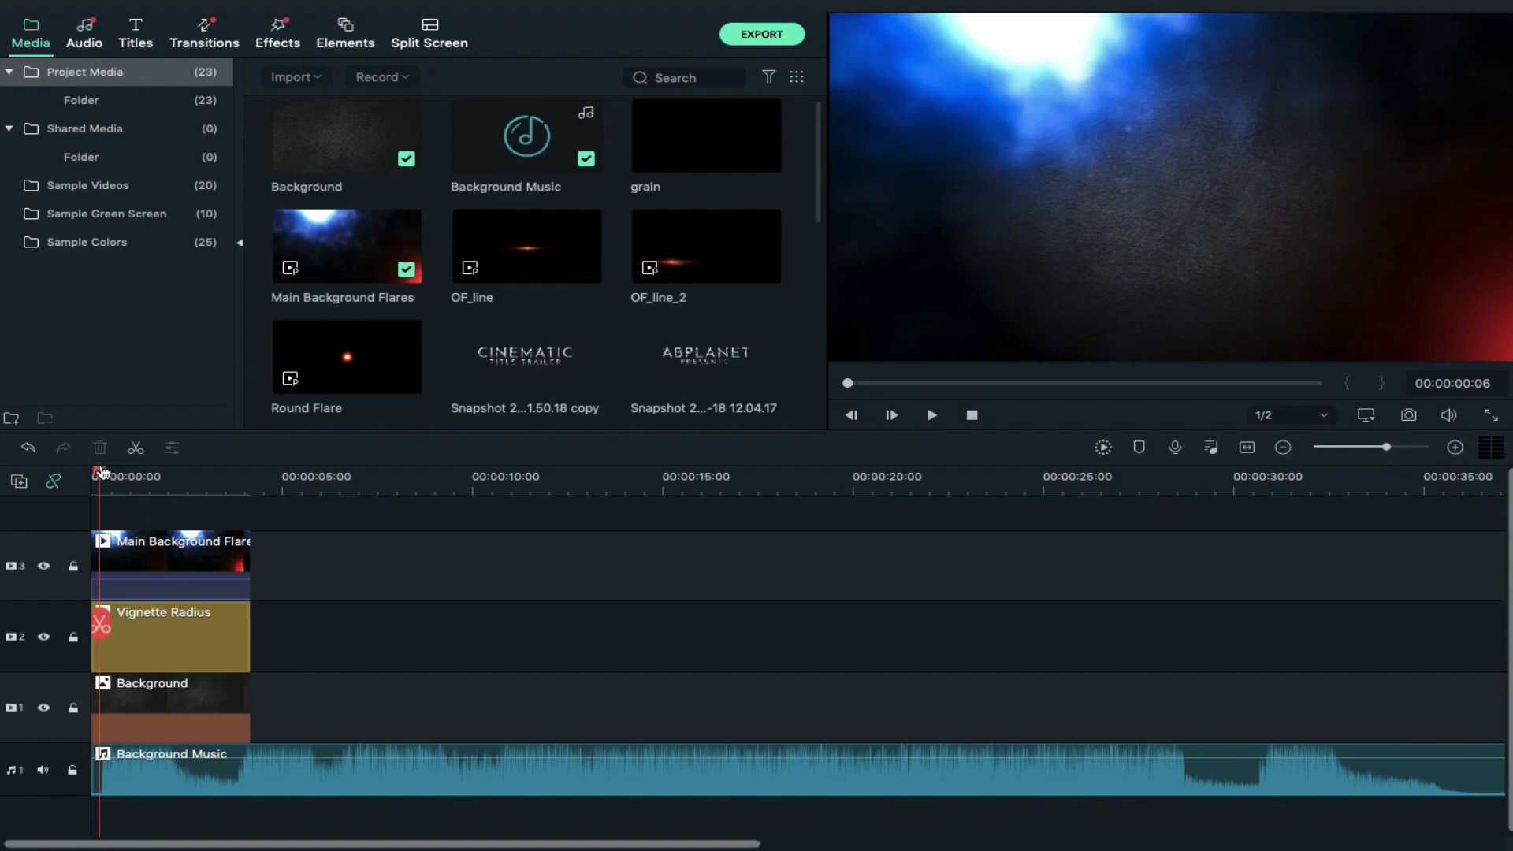
# - Add a custom animation keyframe with 200% scale to the Background clip at 00:00:00:00
pyautogui.moveTo(103, 472); pyautogui.dragTo(96, 472)
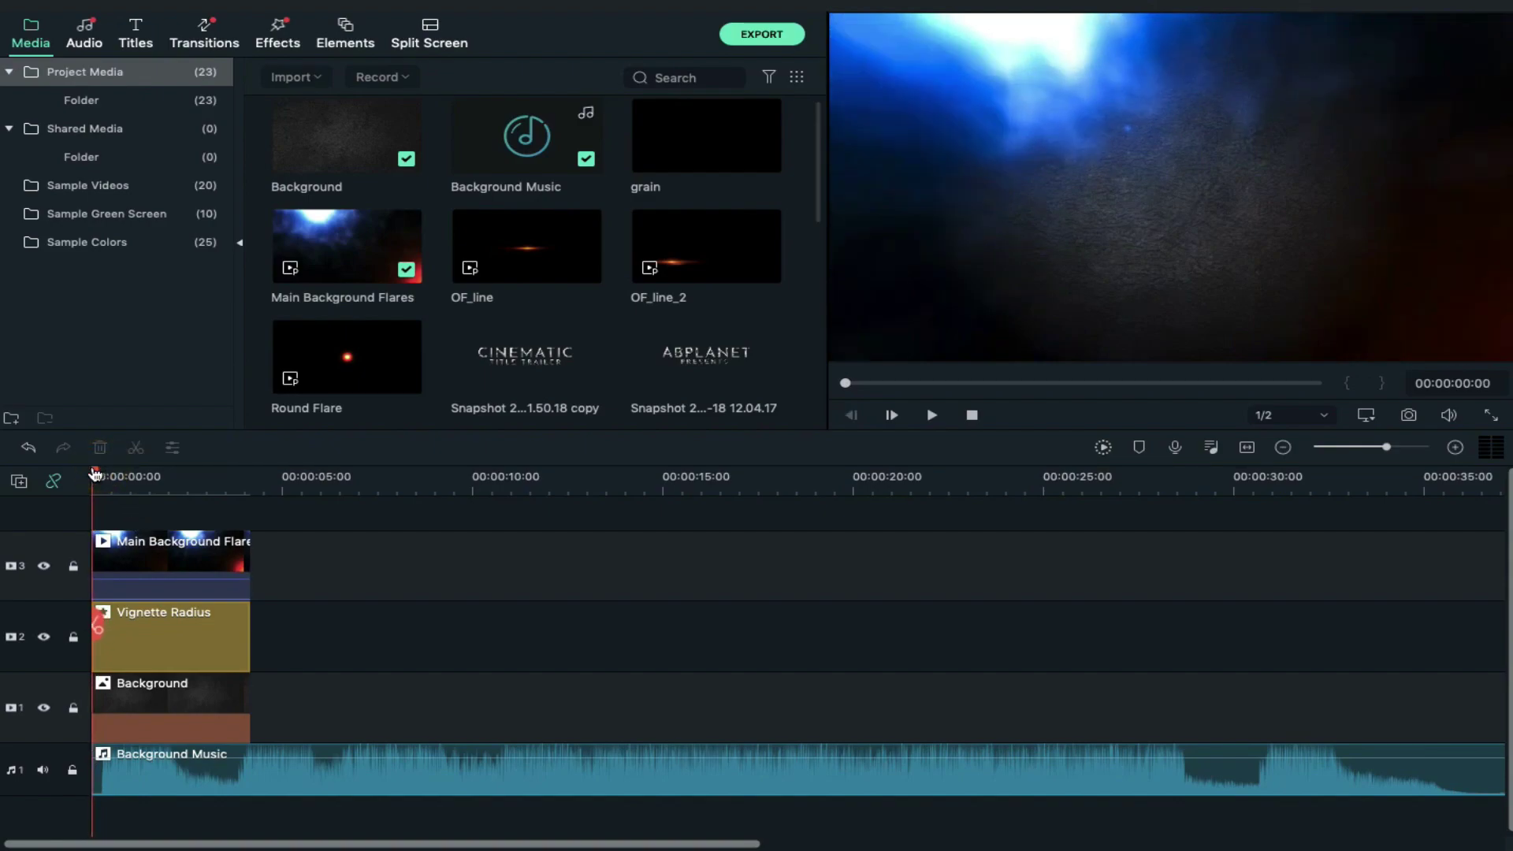
pyautogui.doubleClick(130, 684)
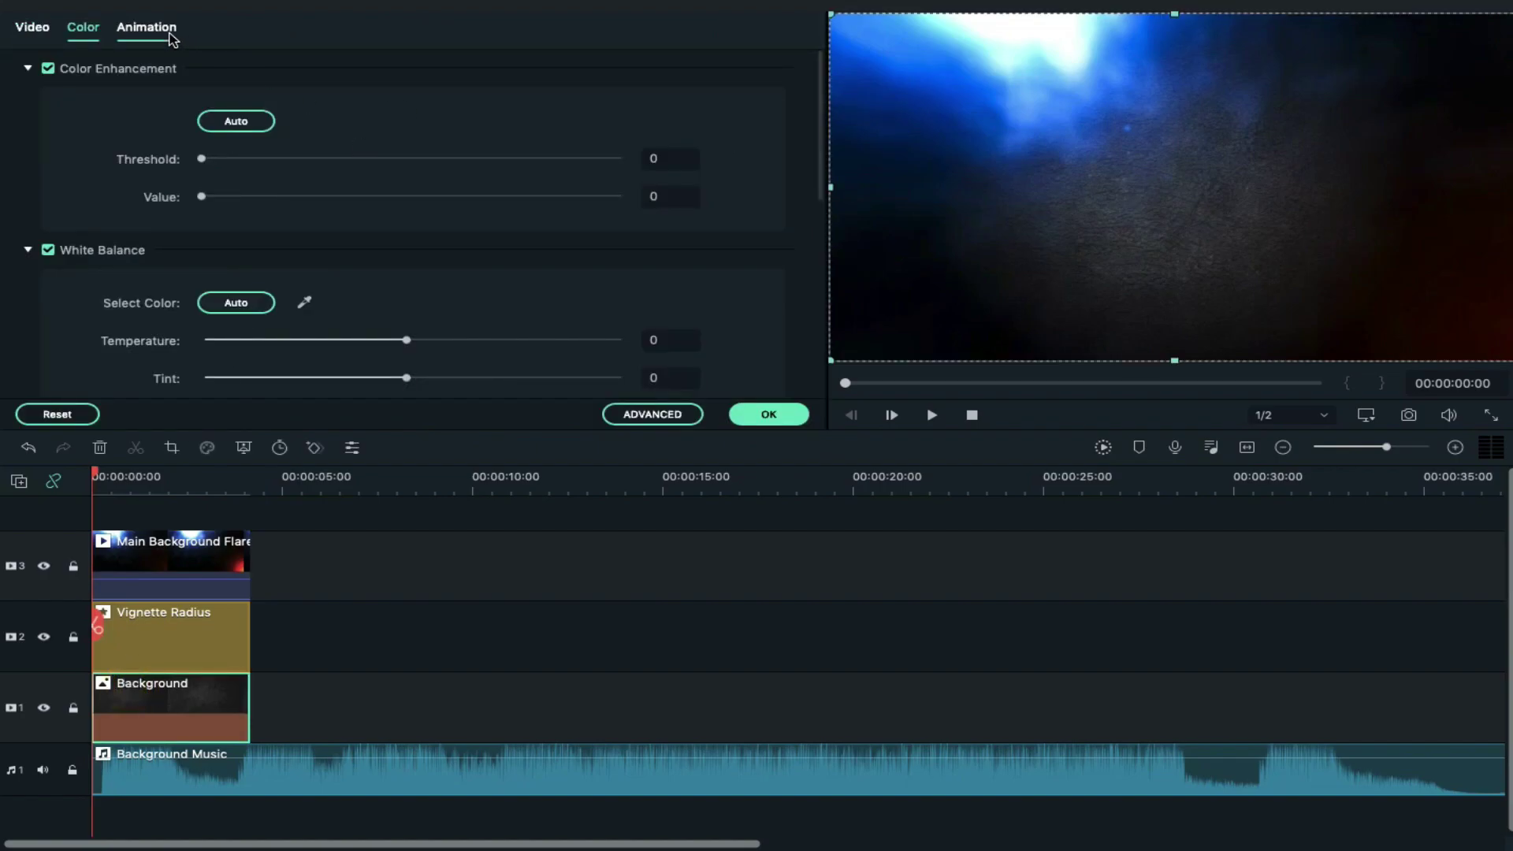
pyautogui.click(170, 35)
pyautogui.click(139, 68)
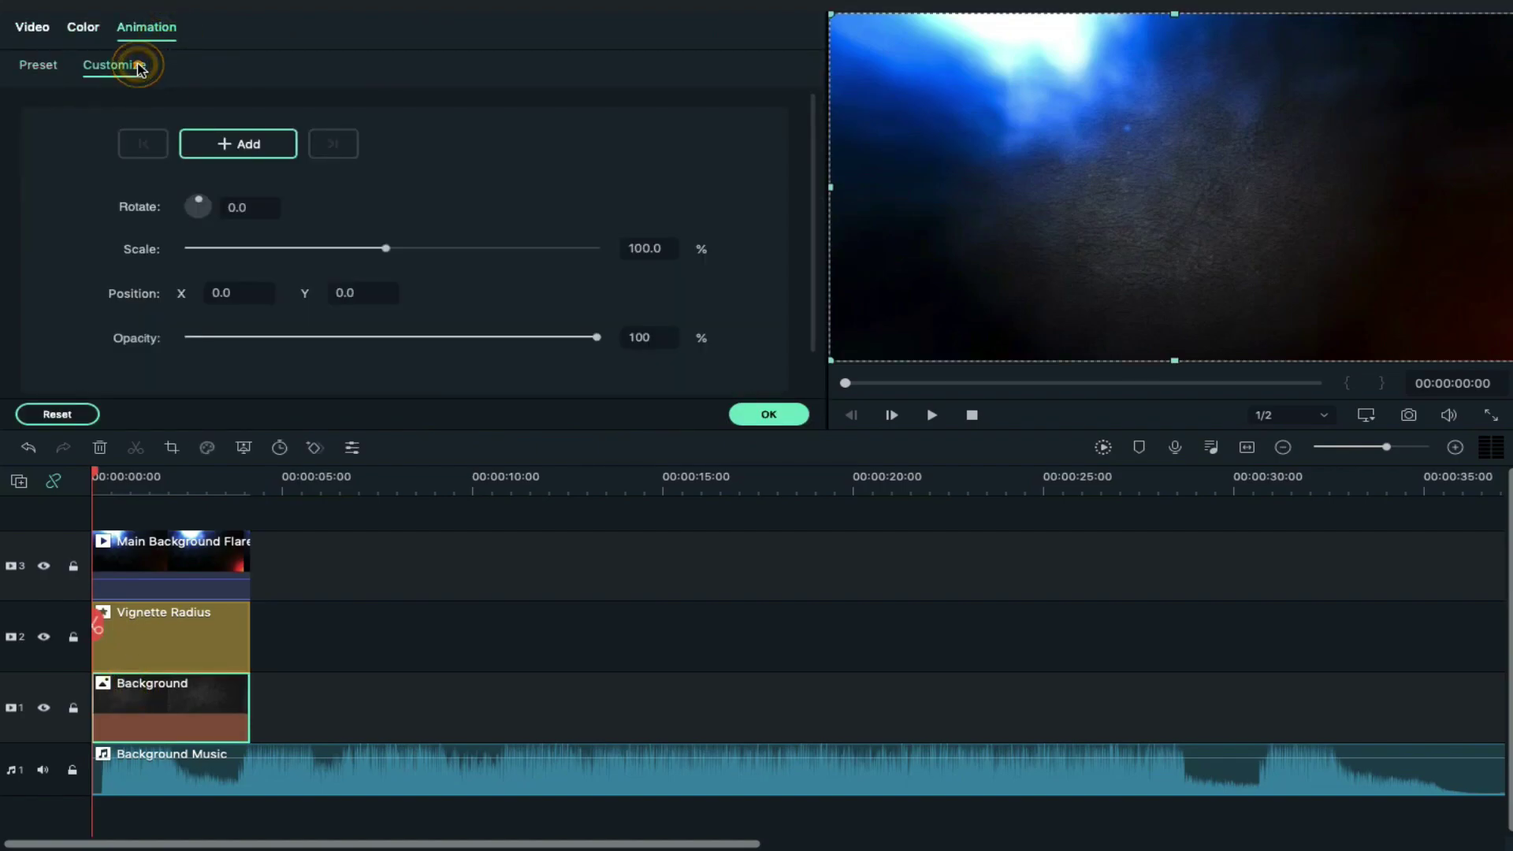
pyautogui.click(632, 245)
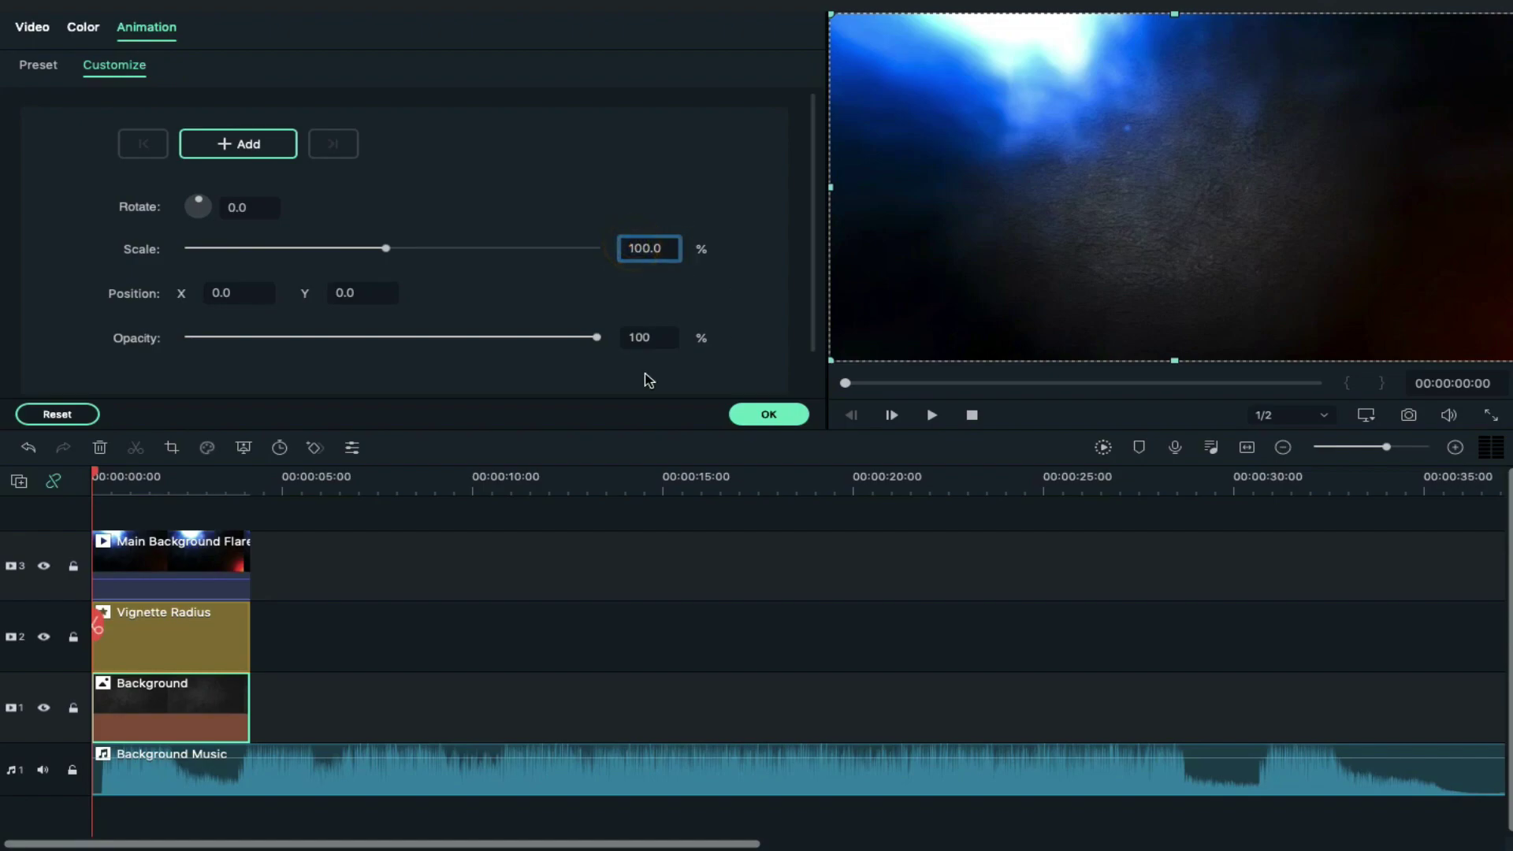
pyautogui.write('2')
pyautogui.press('Return')
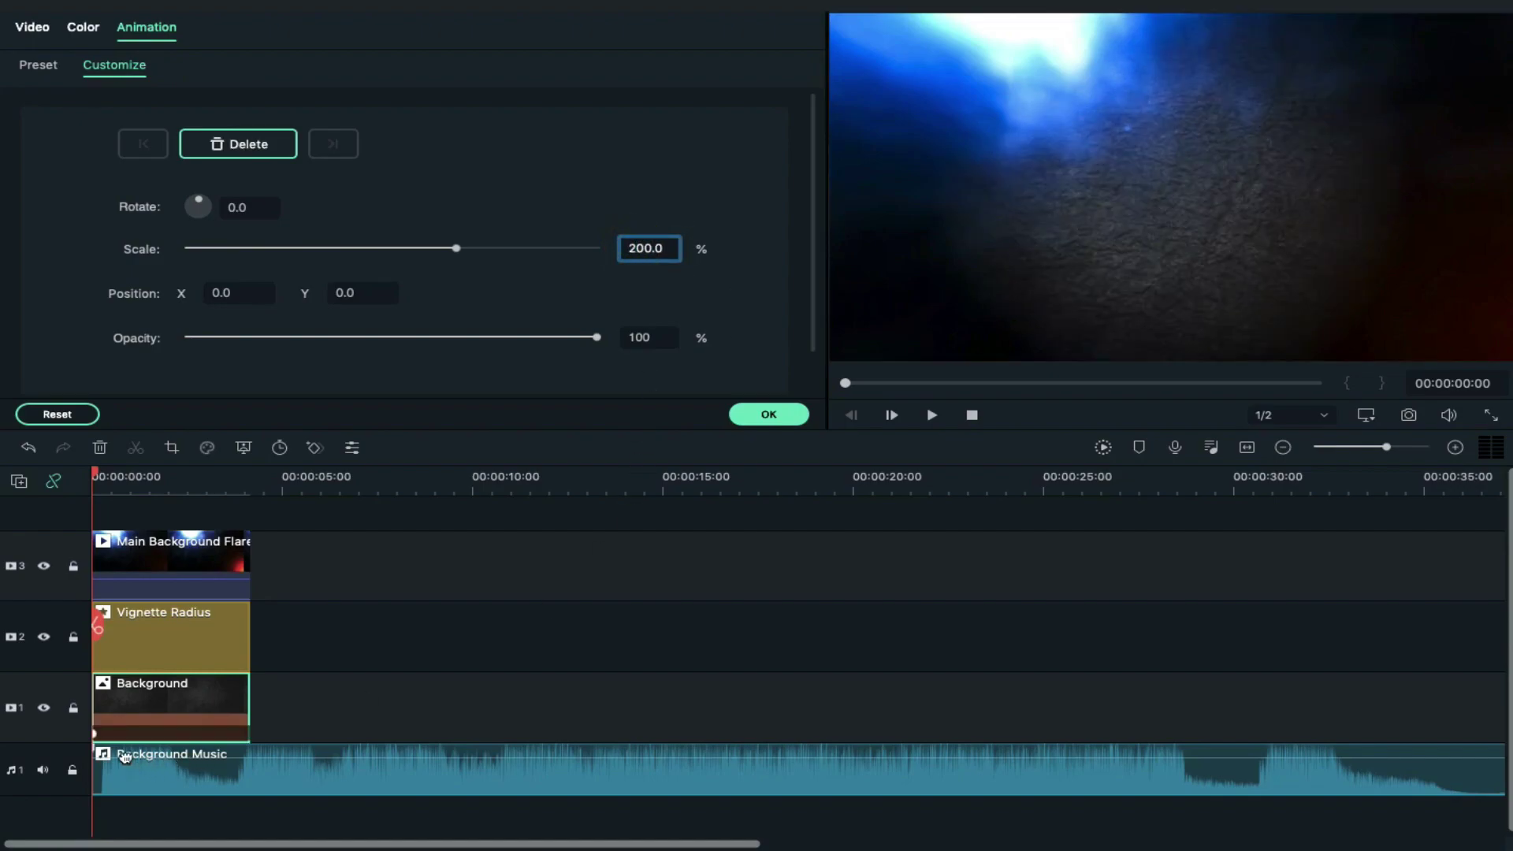
# - Add a second keyframe with 100% scale to the Background clip at 00:00:00:08
pyautogui.click(117, 713)
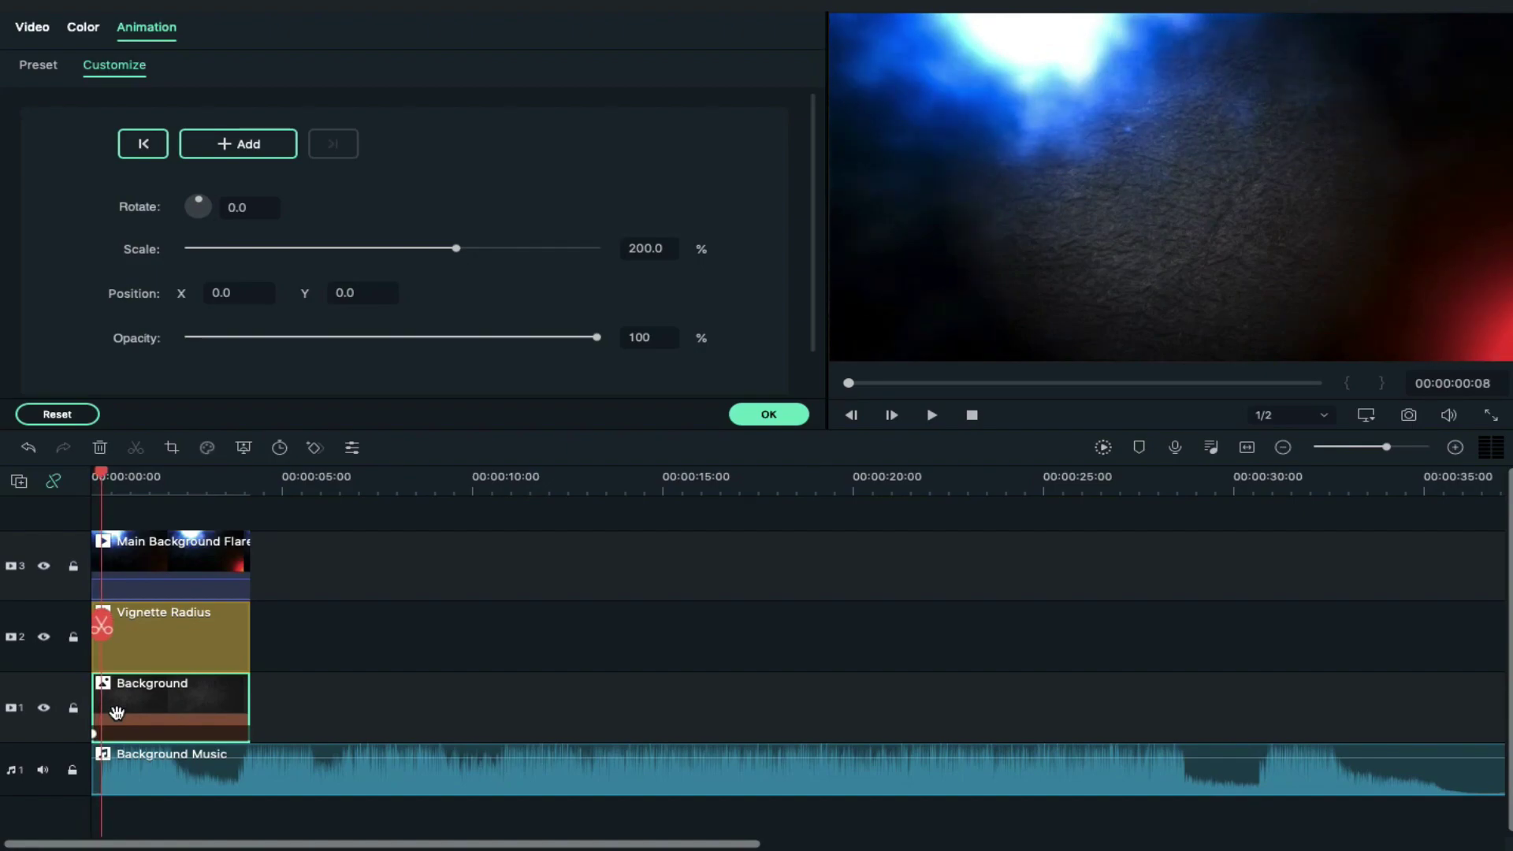
pyautogui.click(635, 247)
pyautogui.write('1')
pyautogui.press('Return')
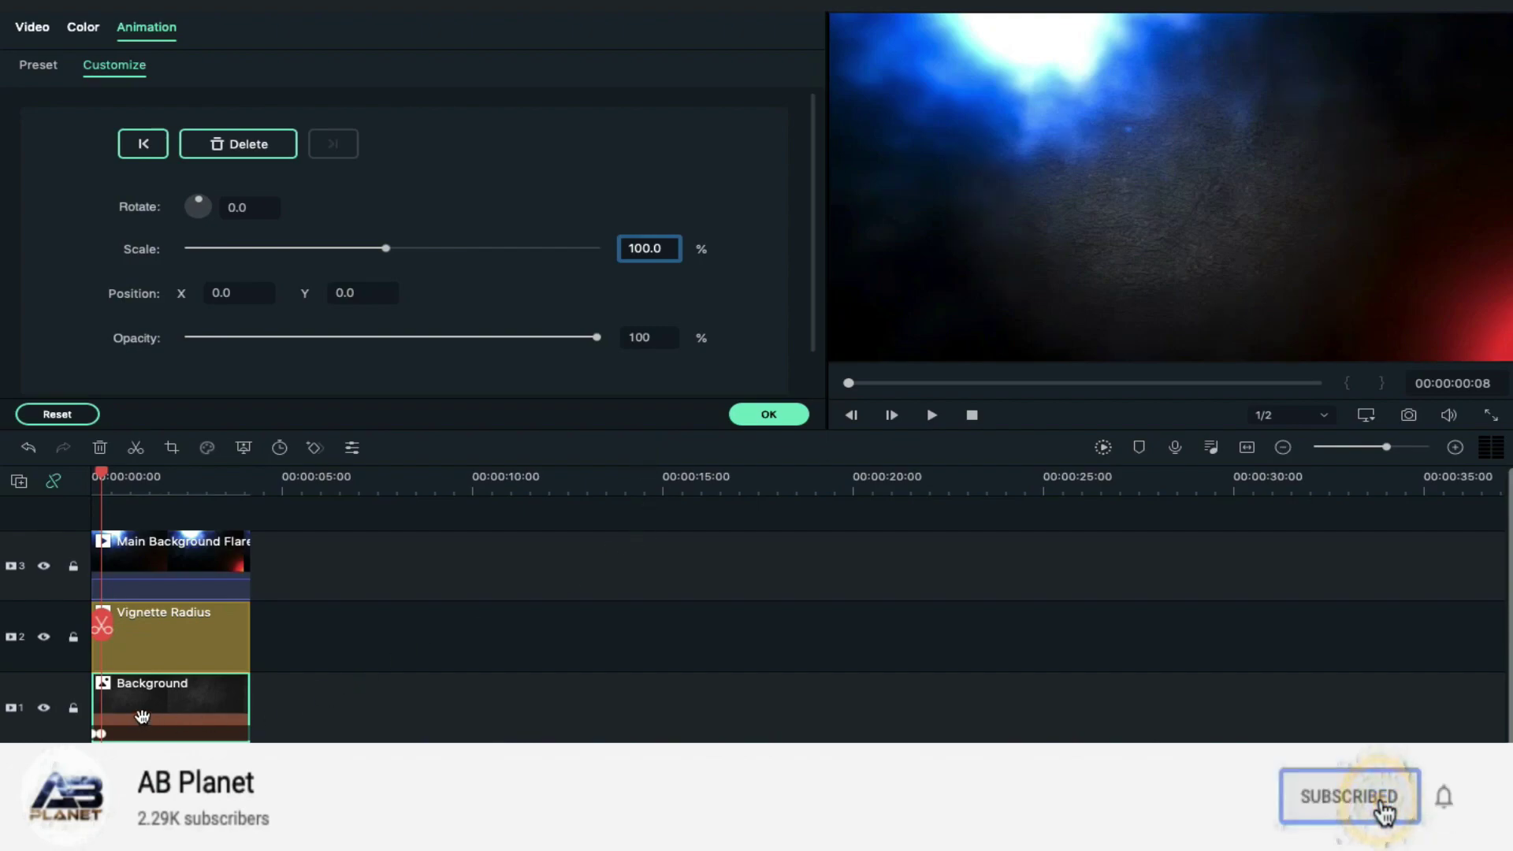
# - Add a keyframe to the Background clip at 00:00:00:13, keeping the scale at 100%
pyautogui.press('Right')
pyautogui.press('Right')
pyautogui.press('Right')
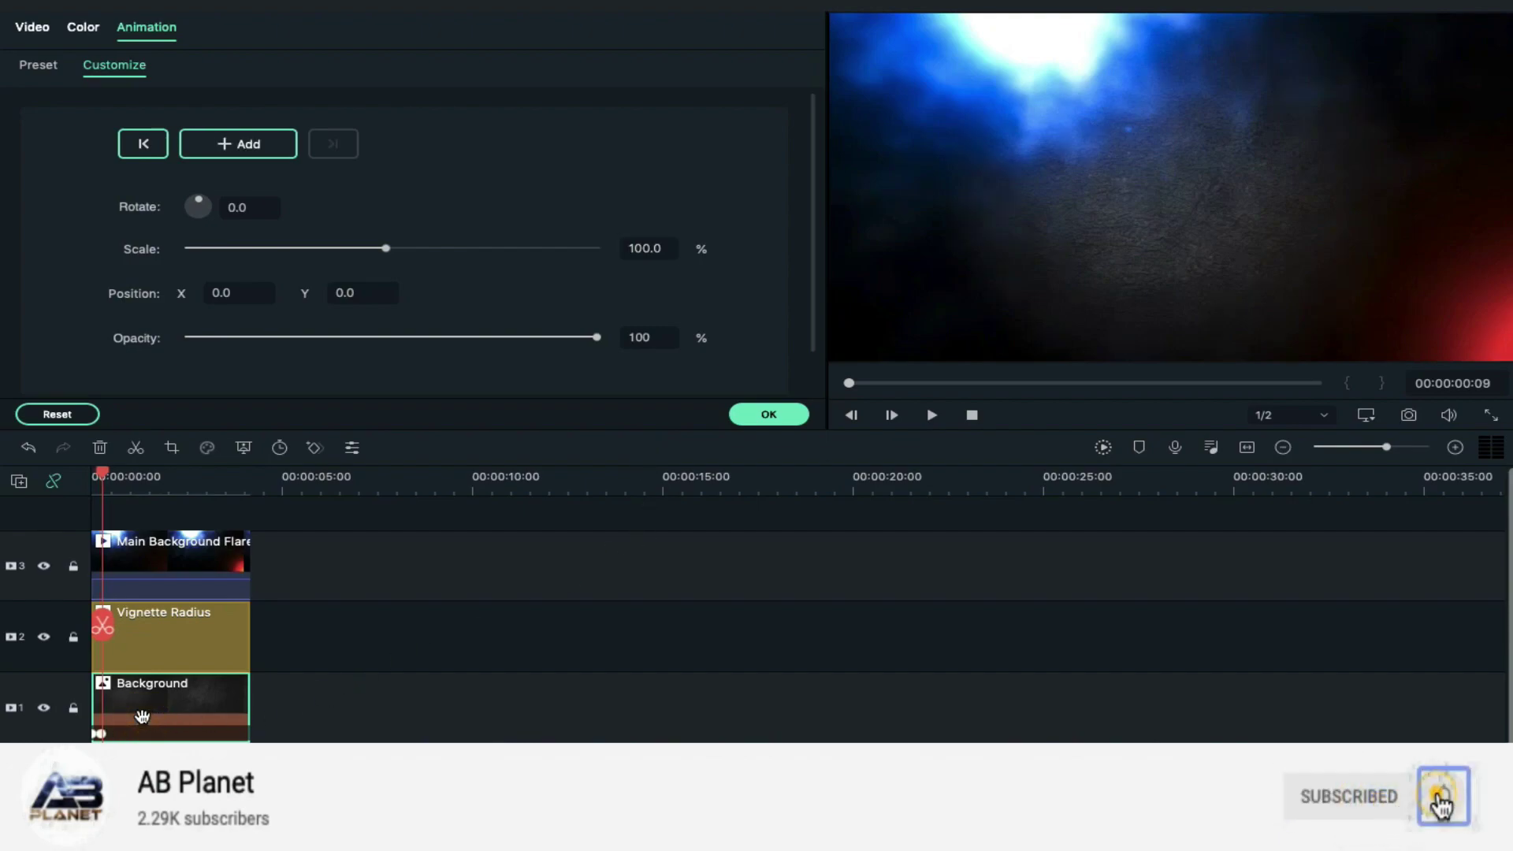
pyautogui.press('Right')
pyautogui.press('Right')
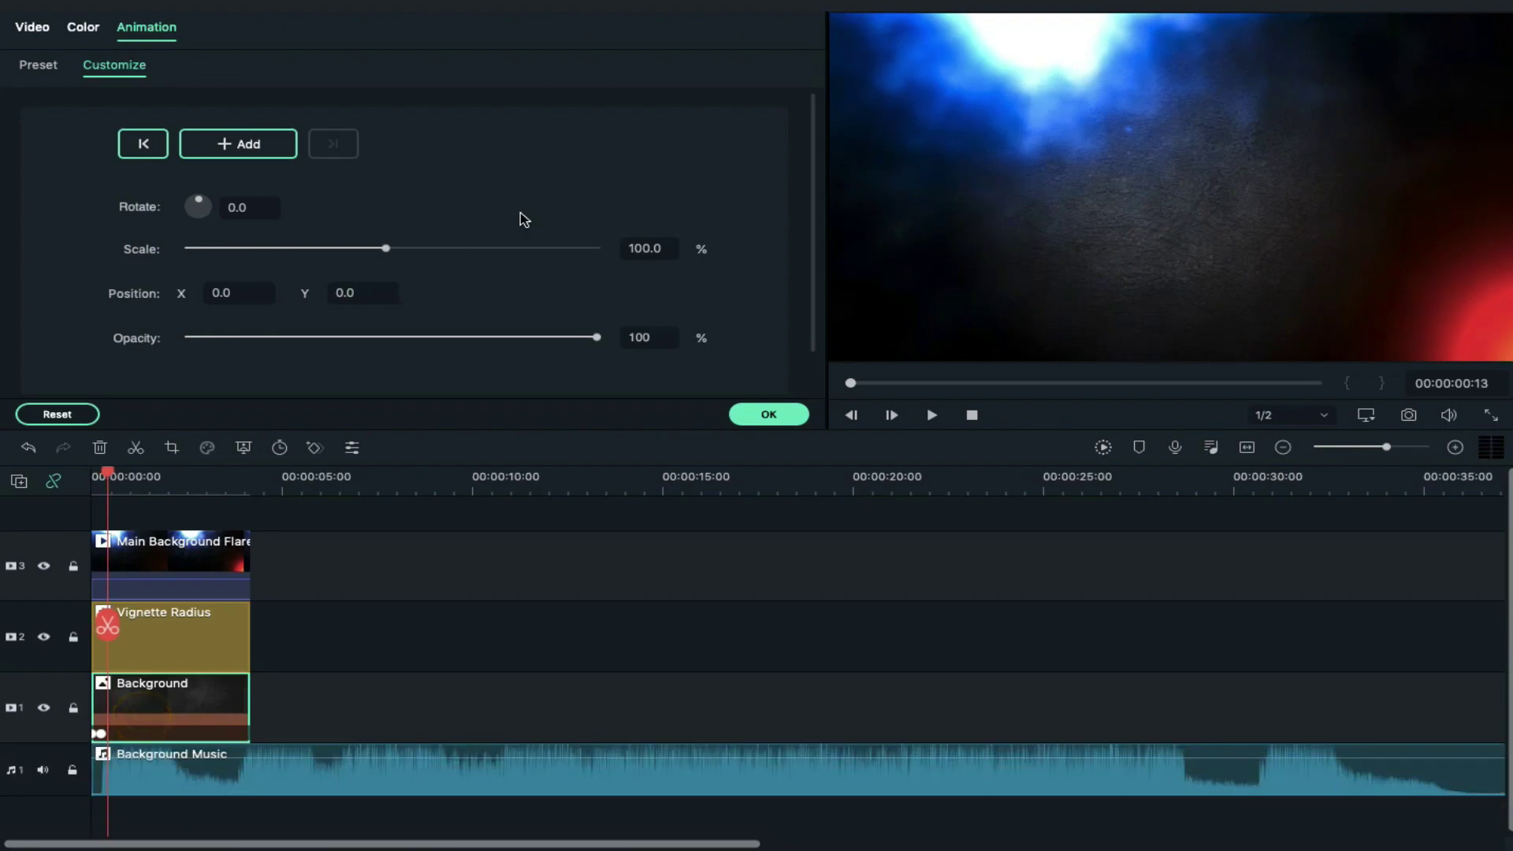
pyautogui.click(275, 144)
# - Add a keyframe with 120% scale at the end of the Background clip, at 00:00:04:05
pyautogui.click(249, 492)
pyautogui.click(213, 720)
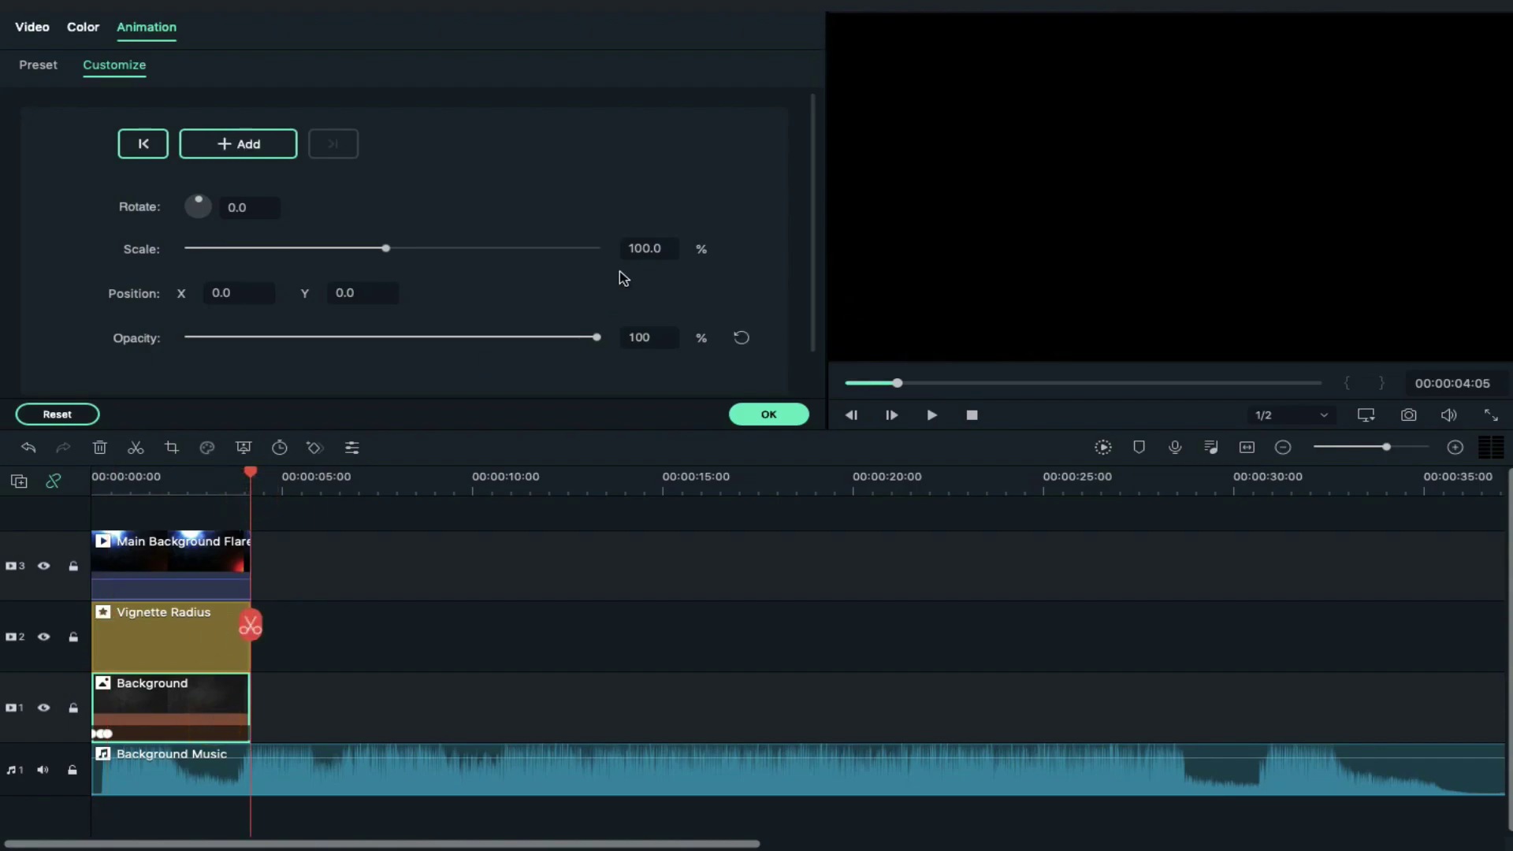
pyautogui.click(641, 249)
pyautogui.press('Return')
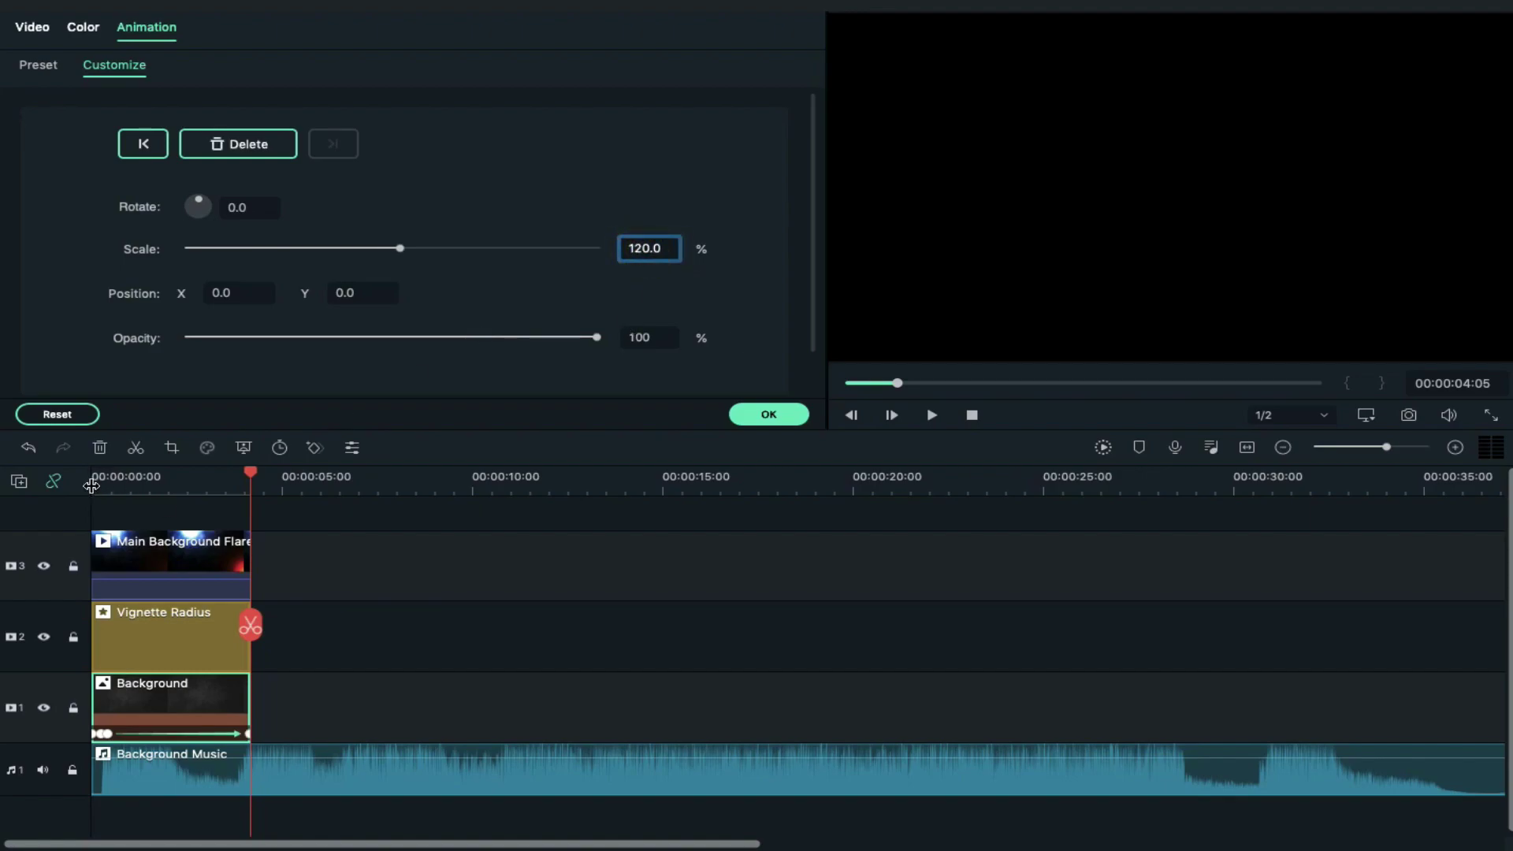
# - Play the Background animation from the start of the timeline and apply the custom animation
pyautogui.click(92, 485)
pyautogui.press('space')
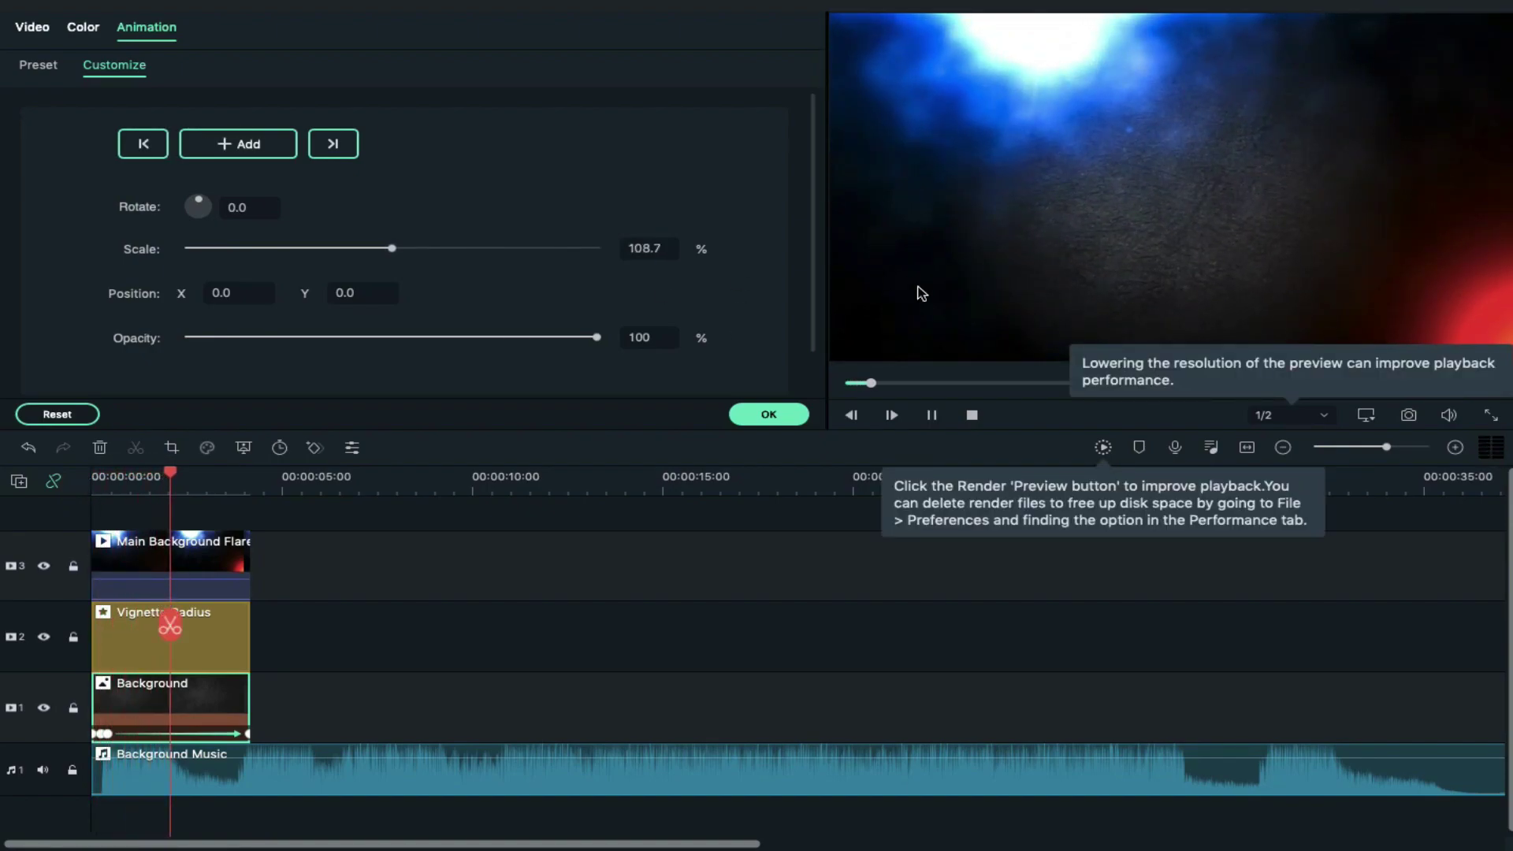
pyautogui.click(764, 414)
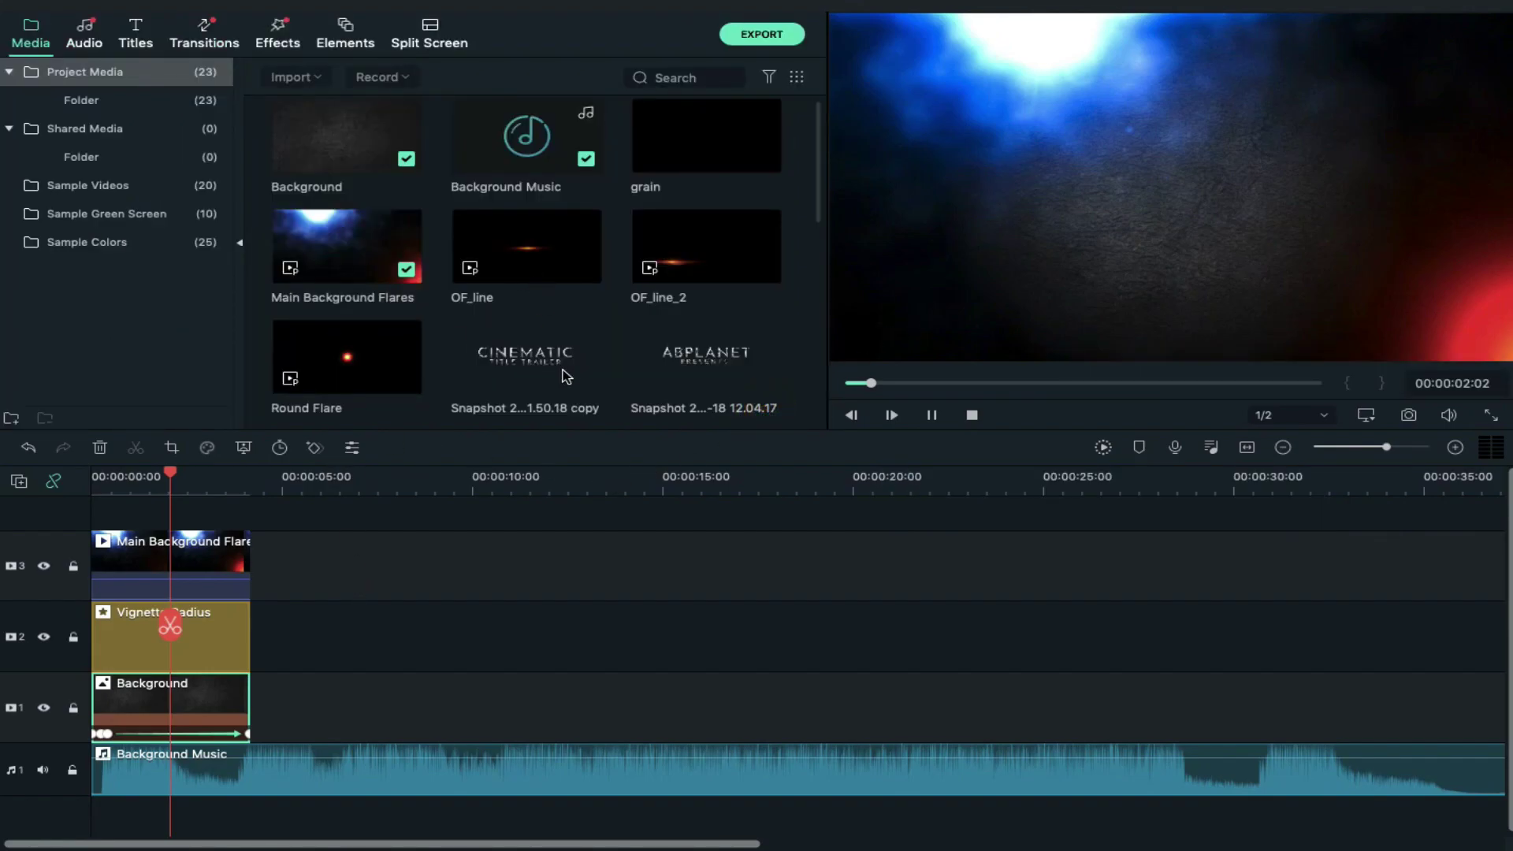
# - Place the ABPLANET PRESENTS snapshot on a new track above Main Background Flares and trim its end to match the clips below
pyautogui.moveTo(679, 374); pyautogui.dragTo(100, 502)
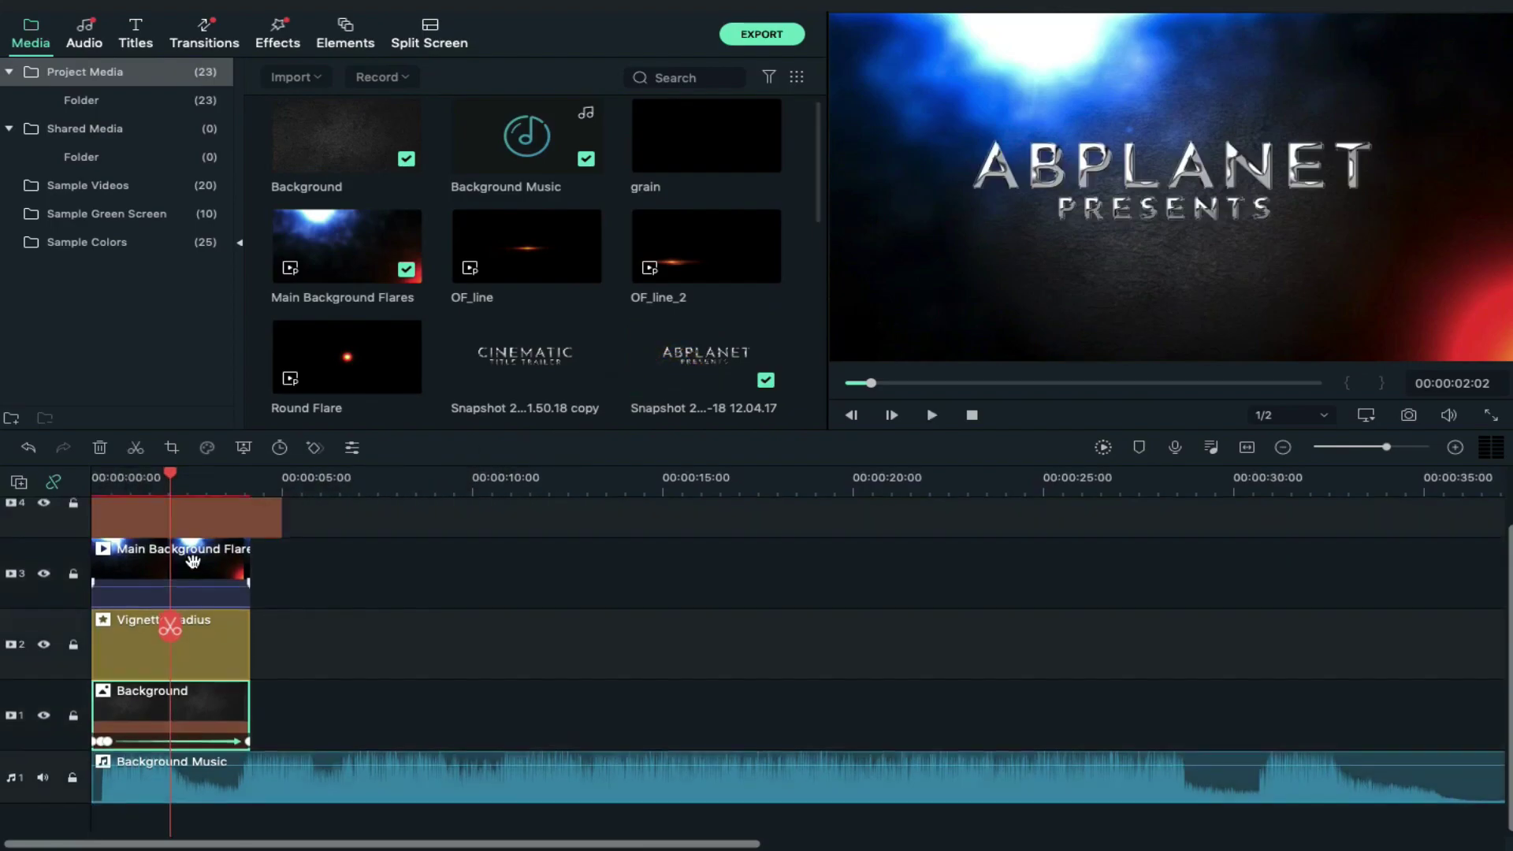
pyautogui.moveTo(280, 532); pyautogui.dragTo(248, 532)
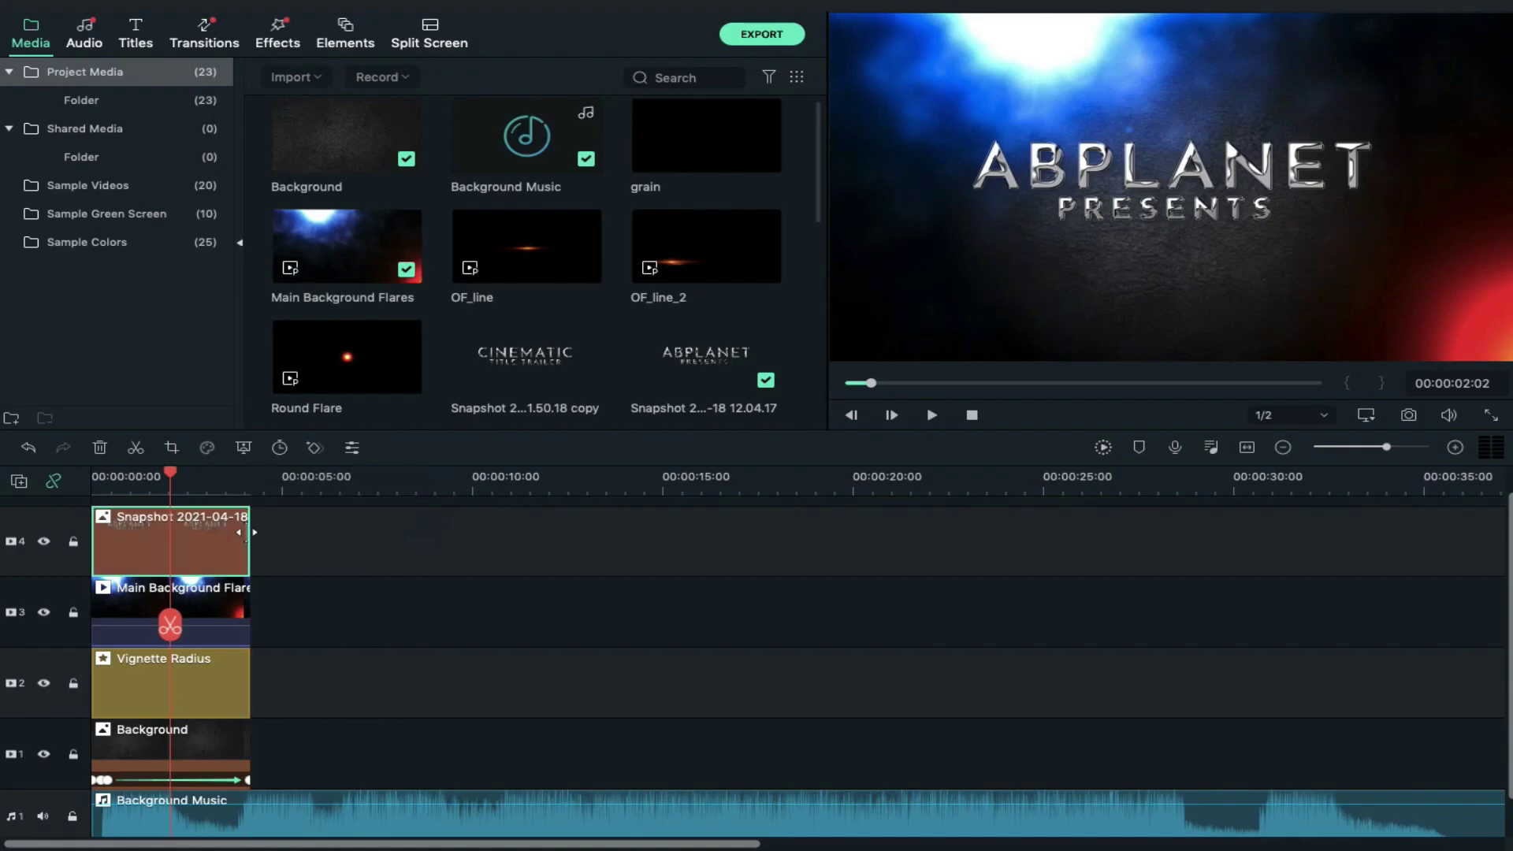
# - Add a keyframe with 400% scale to the ABPLANET PRESENTS snapshot at 00:00:00:00
pyautogui.doubleClick(95, 783)
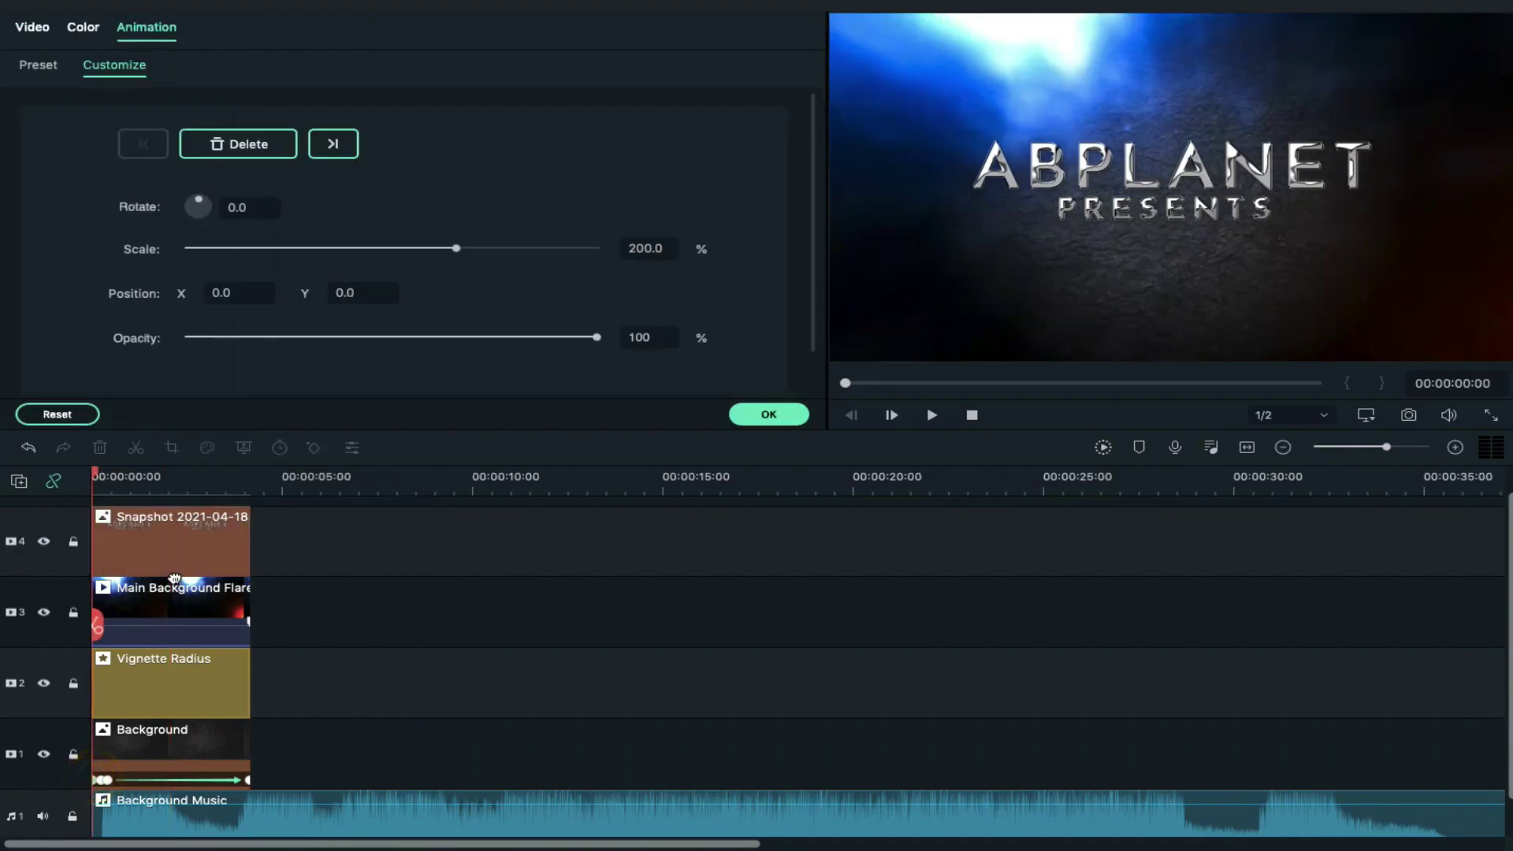
pyautogui.click(172, 544)
pyautogui.click(632, 243)
pyautogui.press('Delete')
pyautogui.write('4')
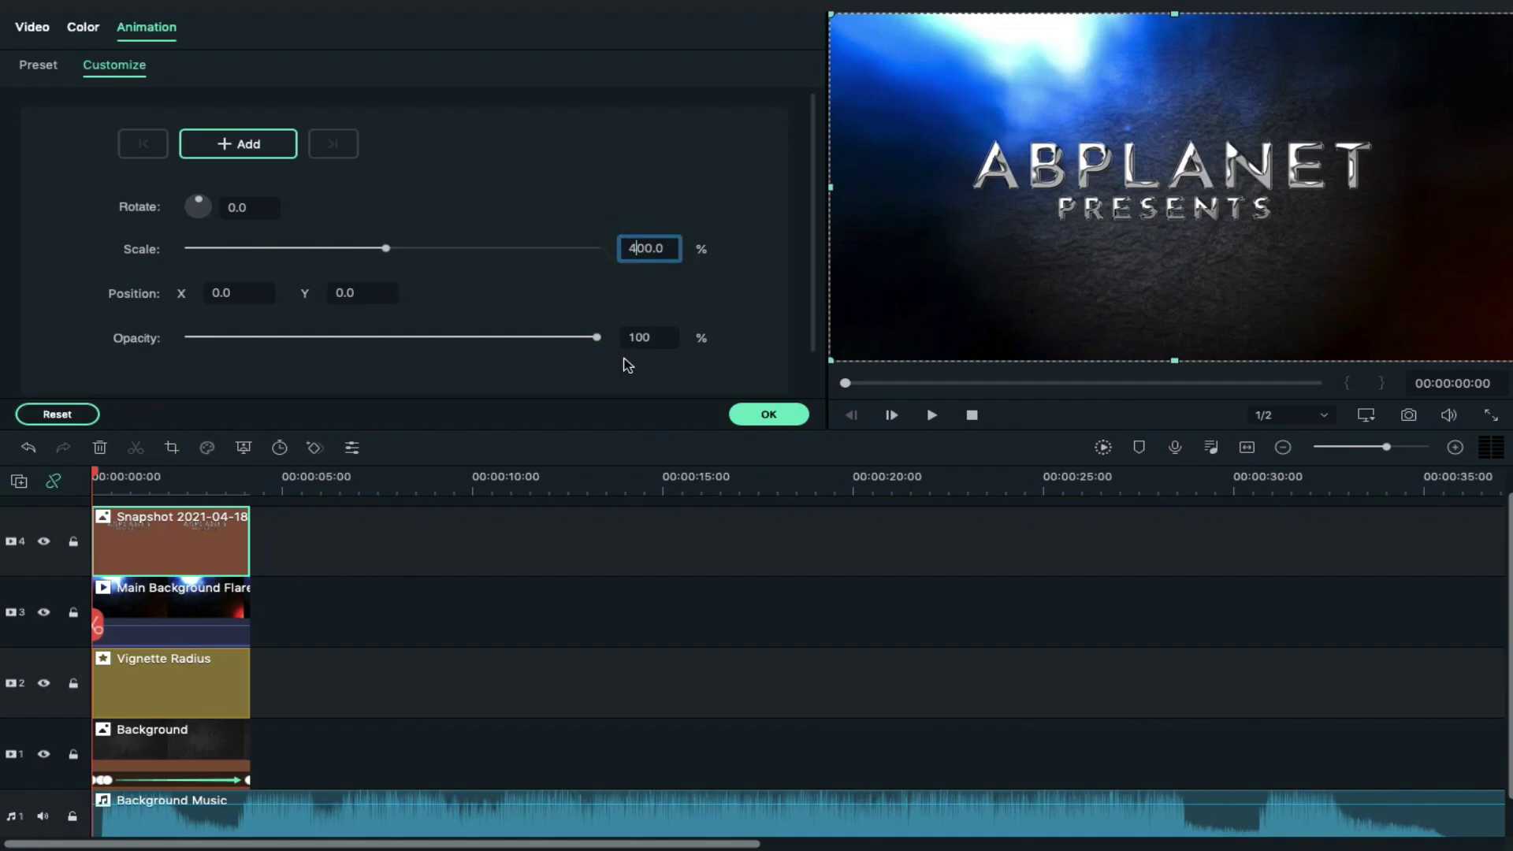
pyautogui.press('Return')
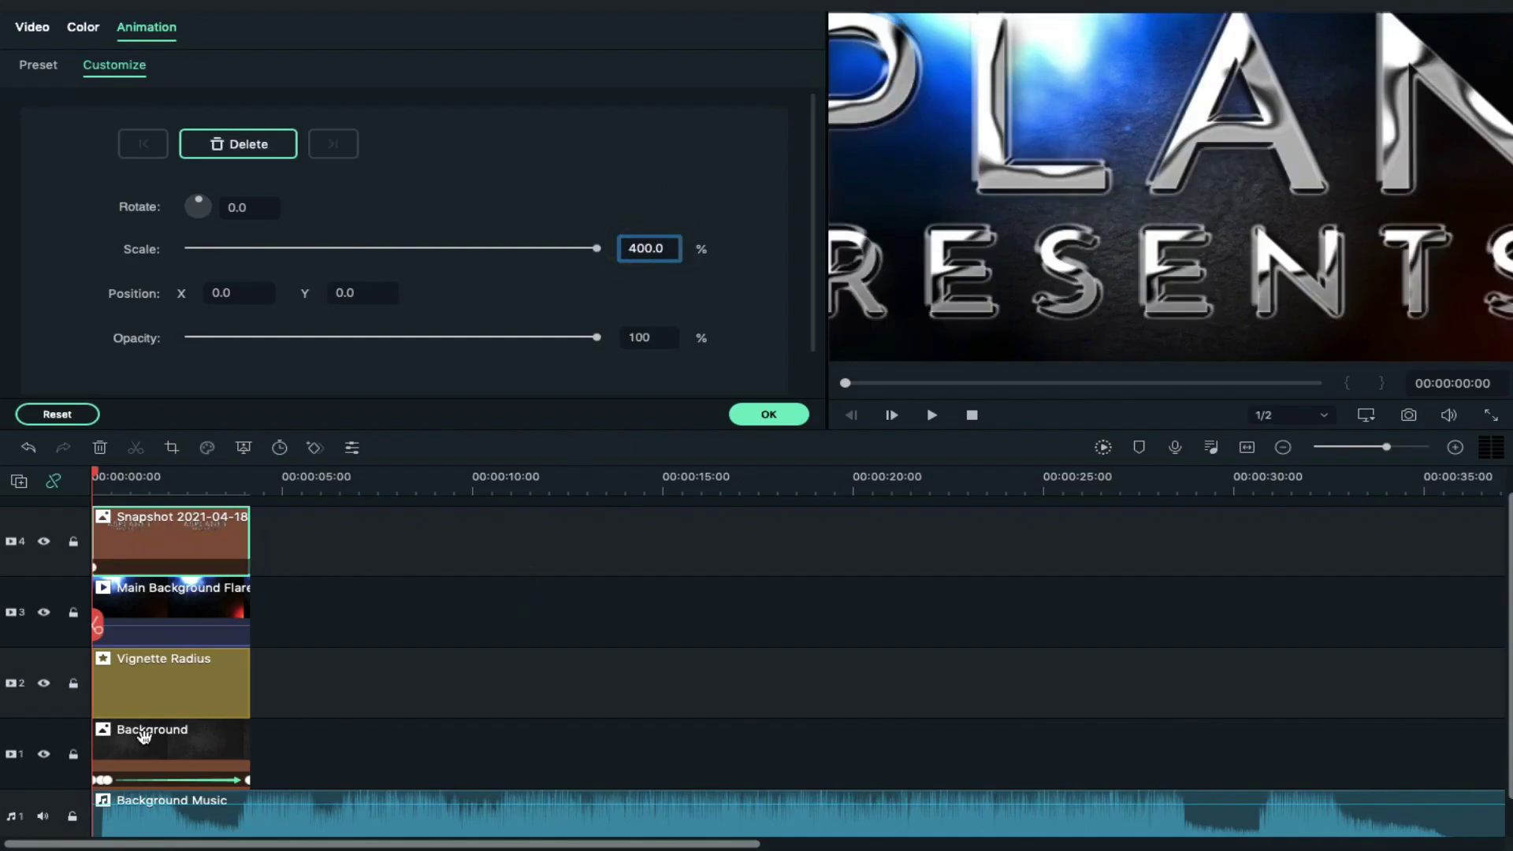
# - Add a keyframe with 80% scale to the ABPLANET PRESENTS snapshot at 00:00:00:08, matching the Background clip's second keyframe
pyautogui.click(103, 782)
pyautogui.click(195, 525)
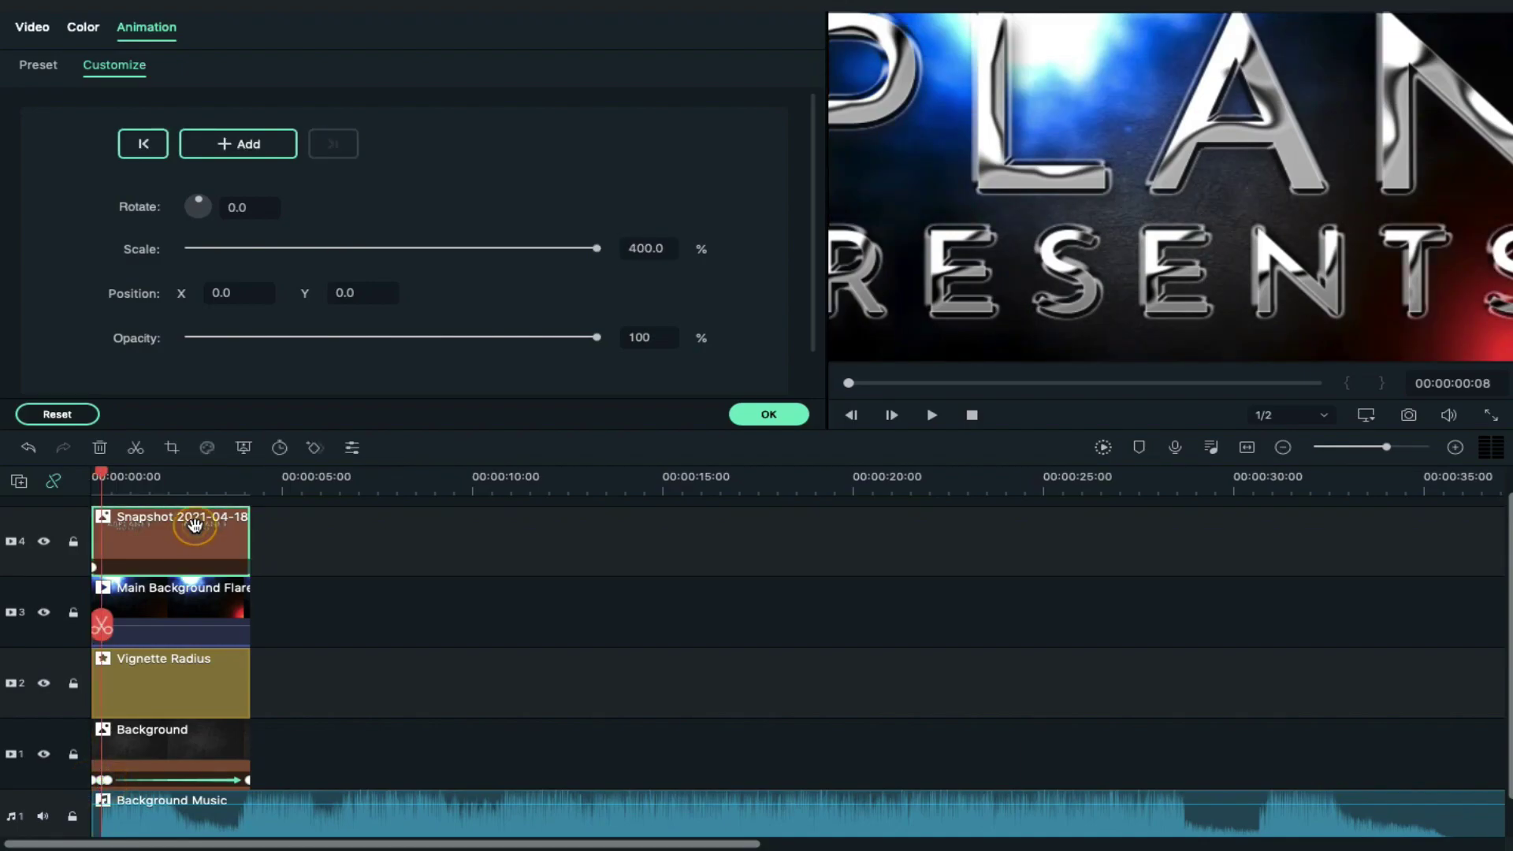
pyautogui.click(639, 248)
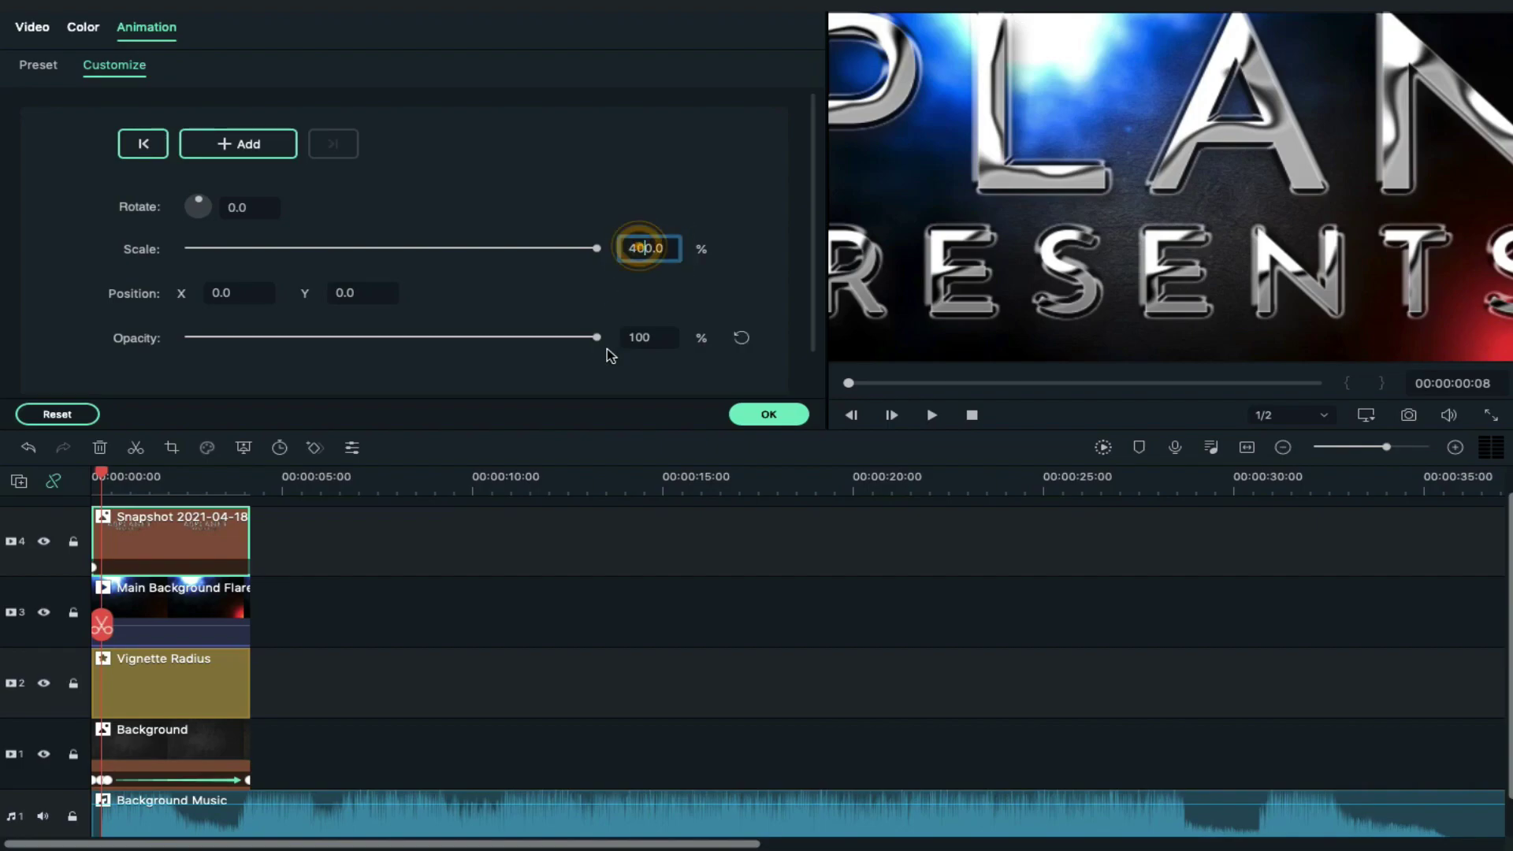
pyautogui.press('BackSpace')
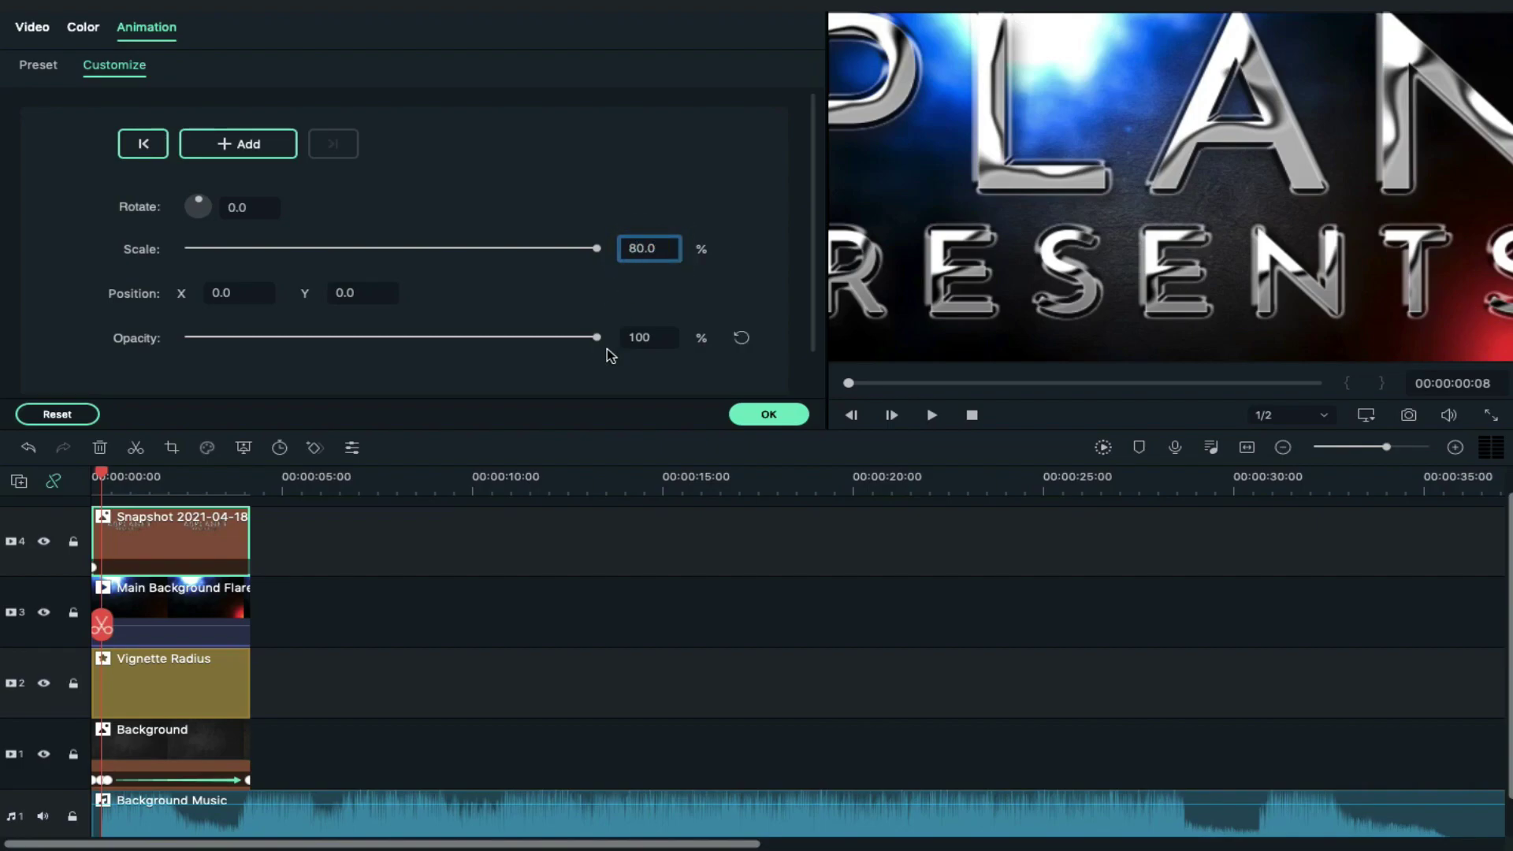
pyautogui.press('Return')
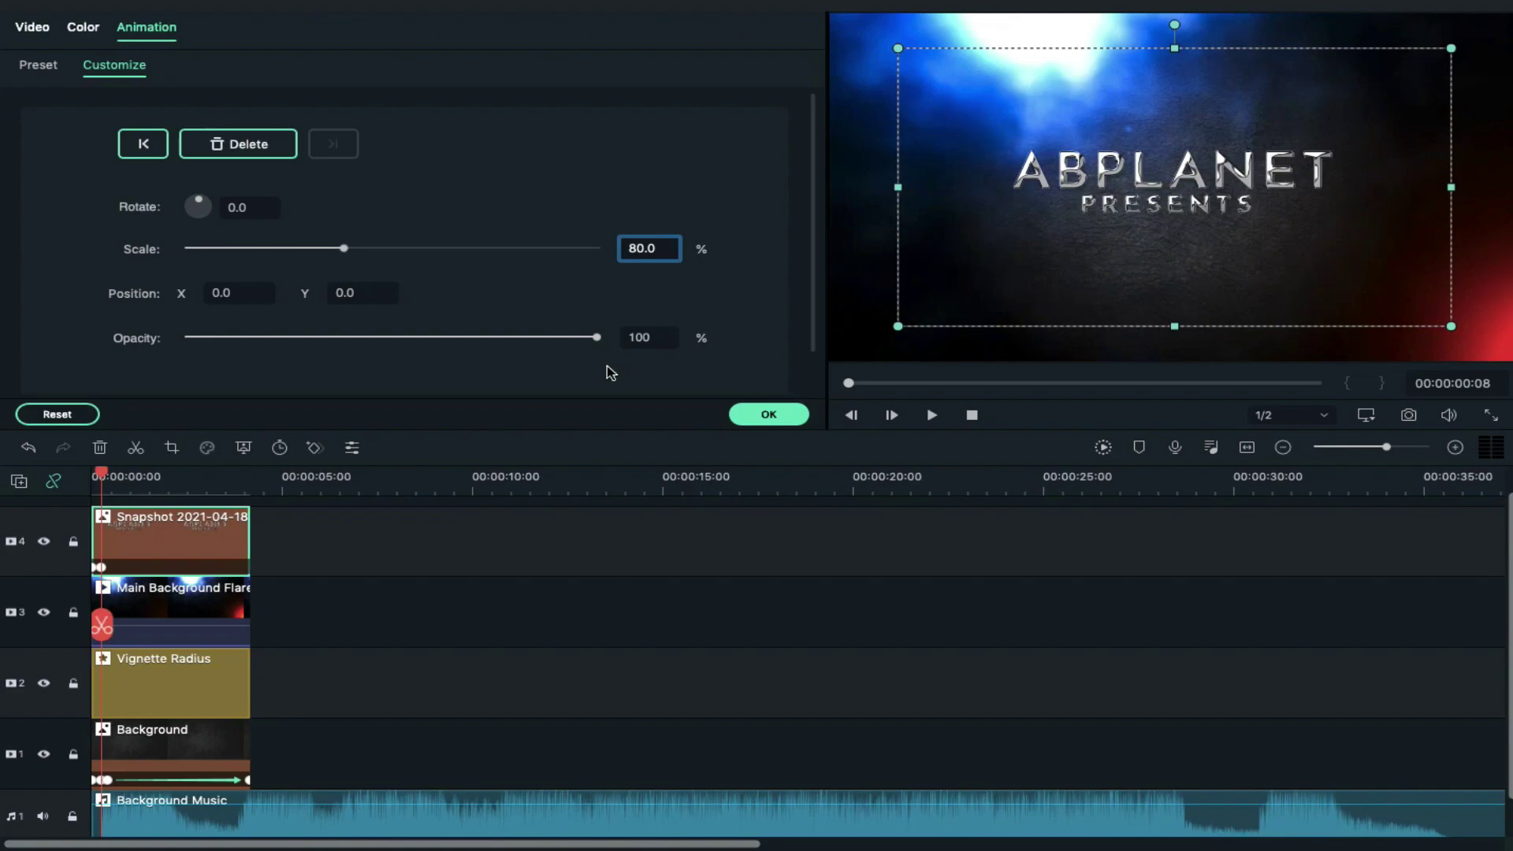
# - Add a keyframe to the ABPLANET PRESENTS snapshot at 00:00:00:13, keeping the scale at 80%
pyautogui.click(110, 781)
pyautogui.click(211, 528)
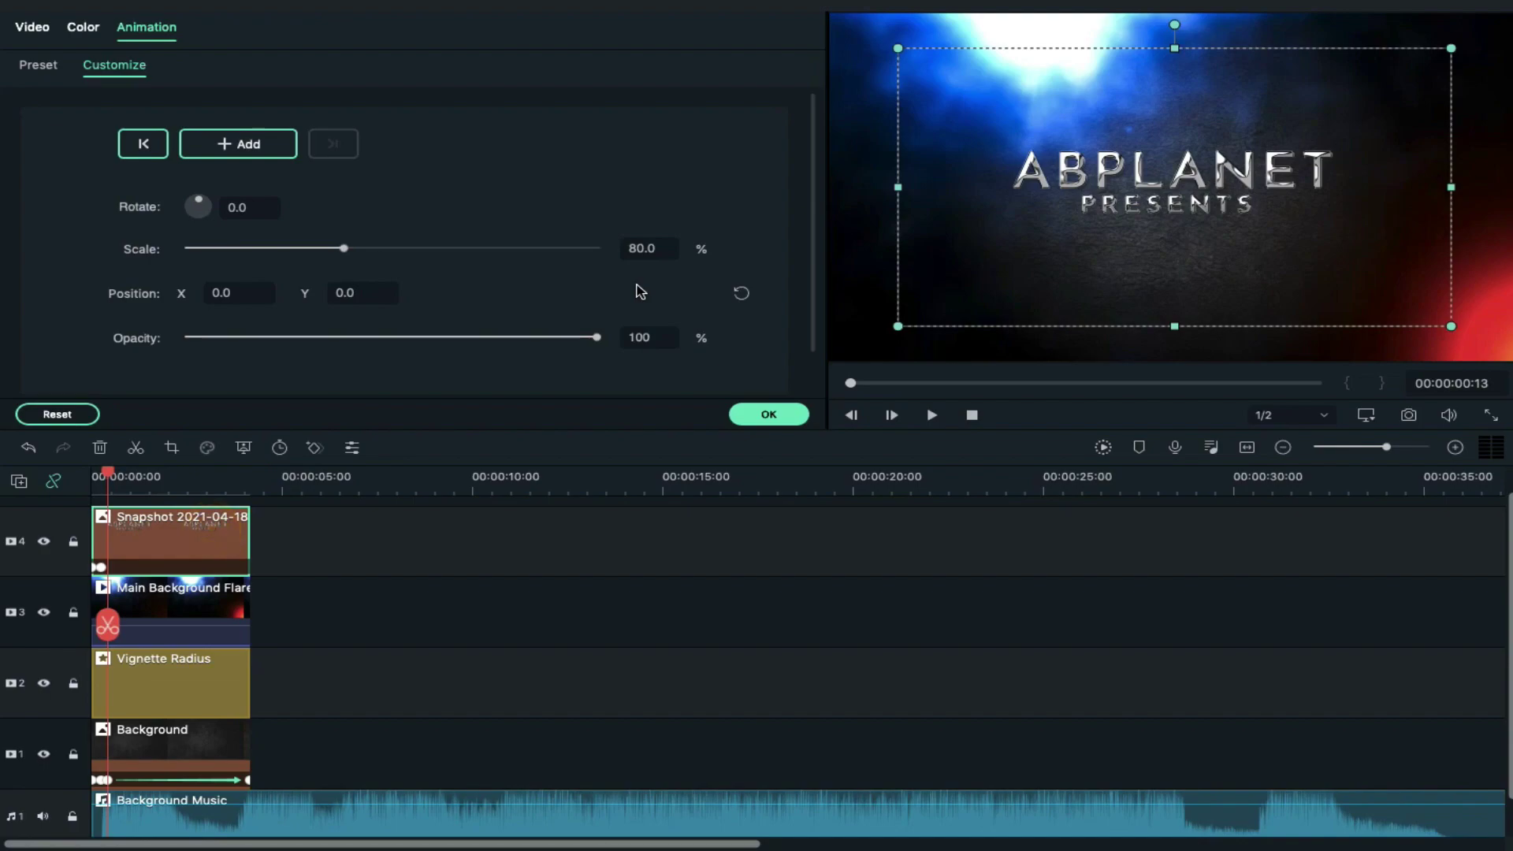
pyautogui.click(258, 149)
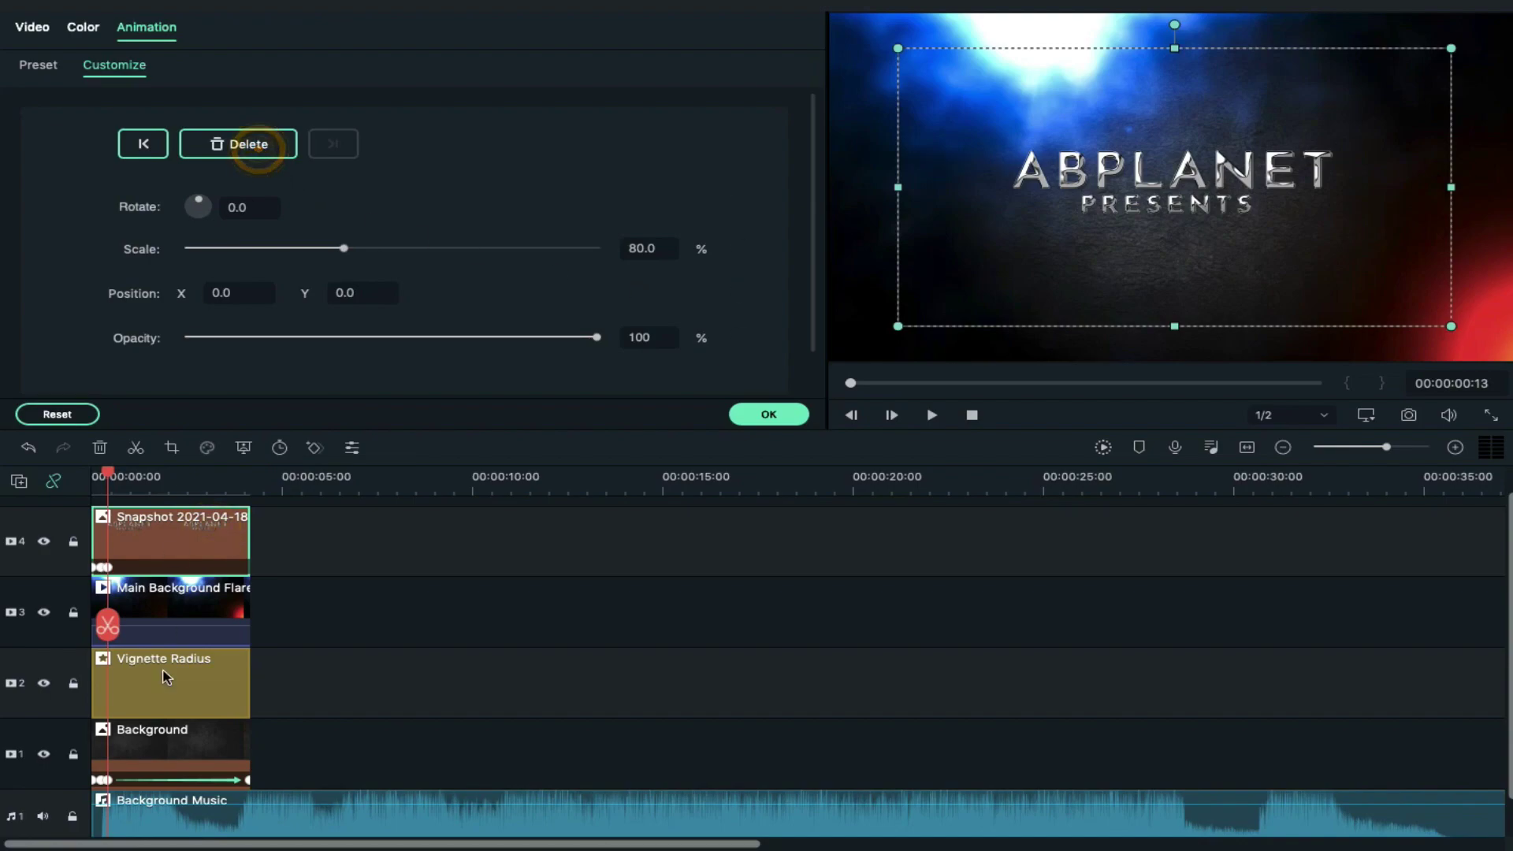
# - Add a final scale keyframe at the end of the ABPLANET PRESENTS snapshot and apply its animation
pyautogui.click(251, 490)
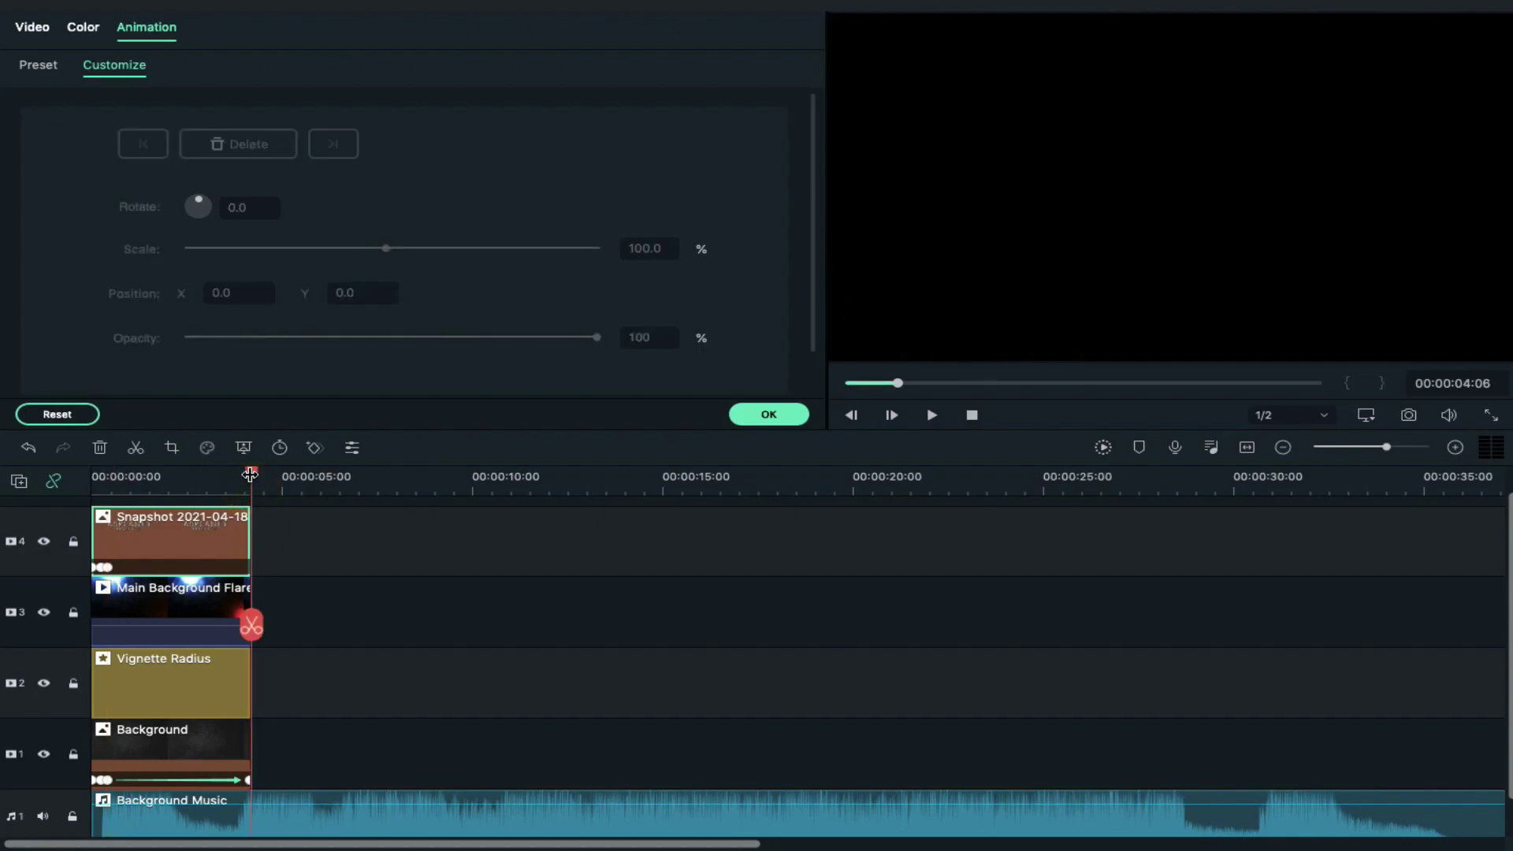
pyautogui.click(250, 473)
pyautogui.click(224, 530)
pyautogui.click(637, 246)
pyautogui.press('BackSpace')
pyautogui.press('Return')
pyautogui.click(93, 479)
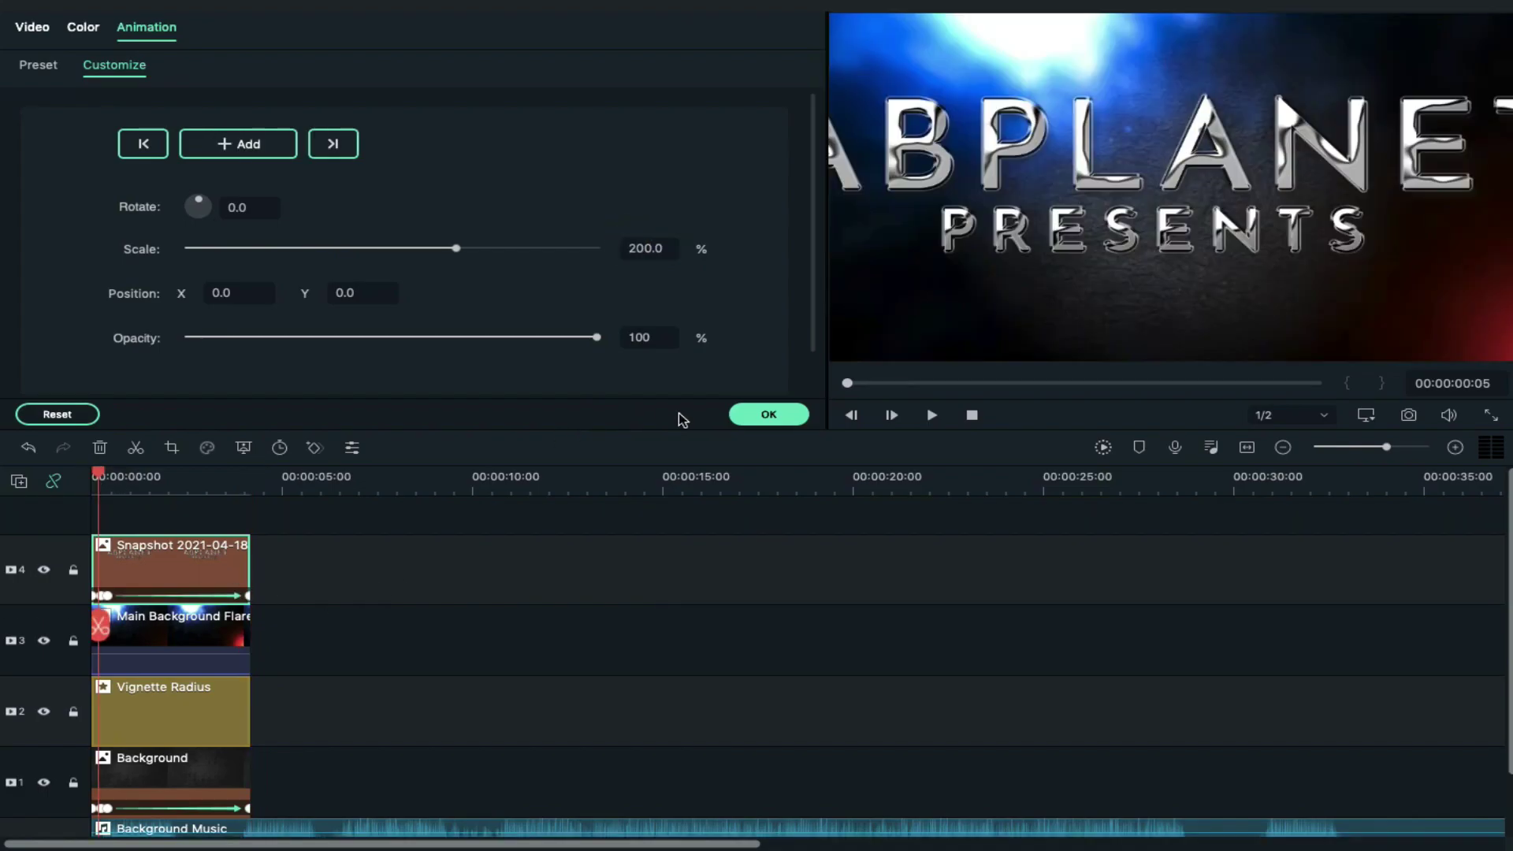
pyautogui.click(735, 419)
# - Place the Round Flare clip on a new track above the title snapshot and set its custom speed to 3.00x
pyautogui.click(351, 356)
pyautogui.moveTo(363, 363); pyautogui.dragTo(142, 508)
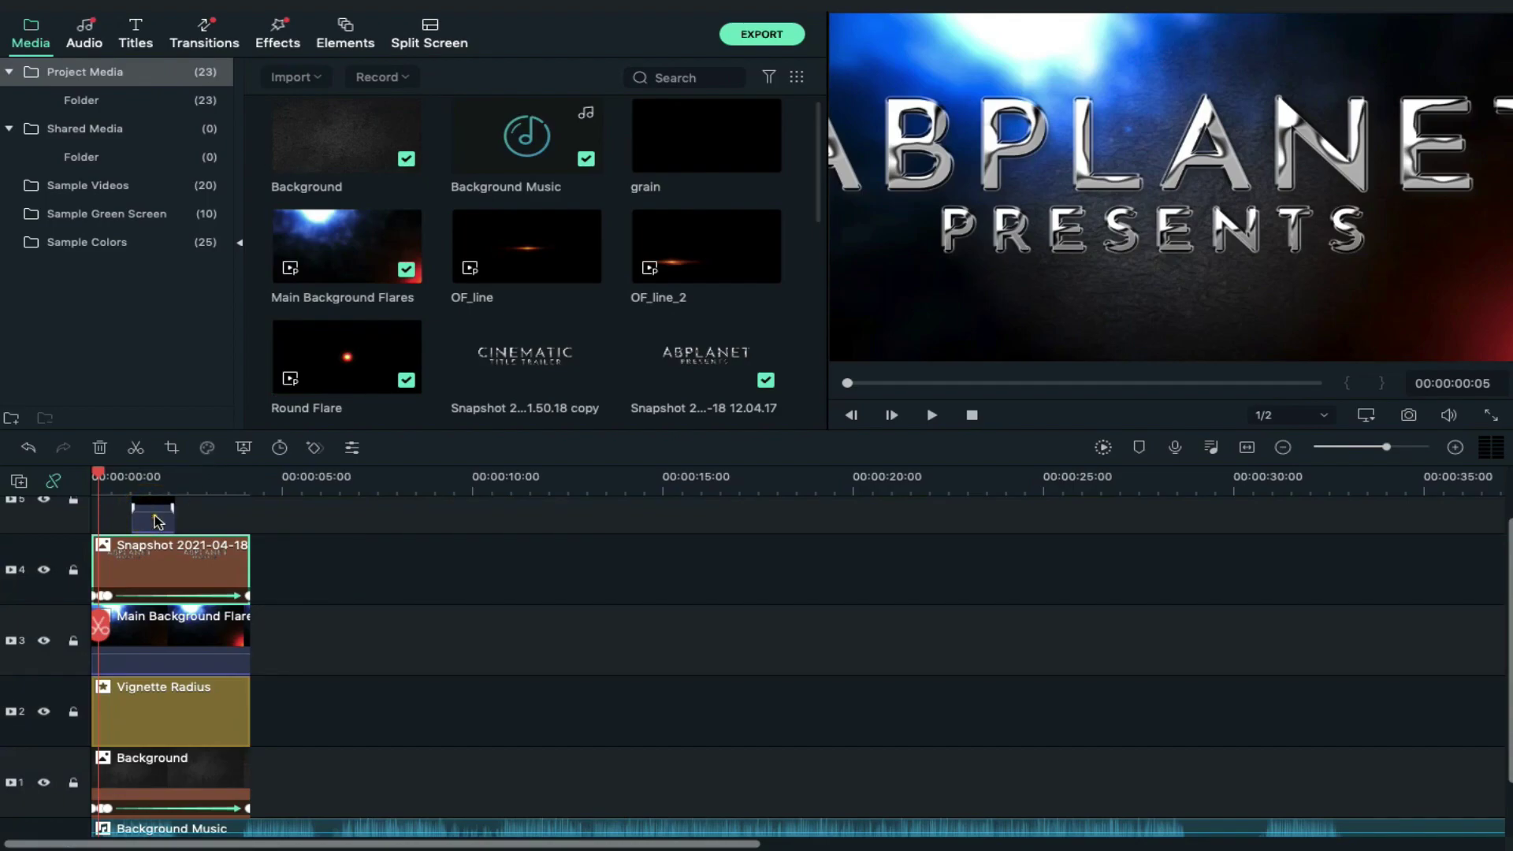
pyautogui.click(151, 508)
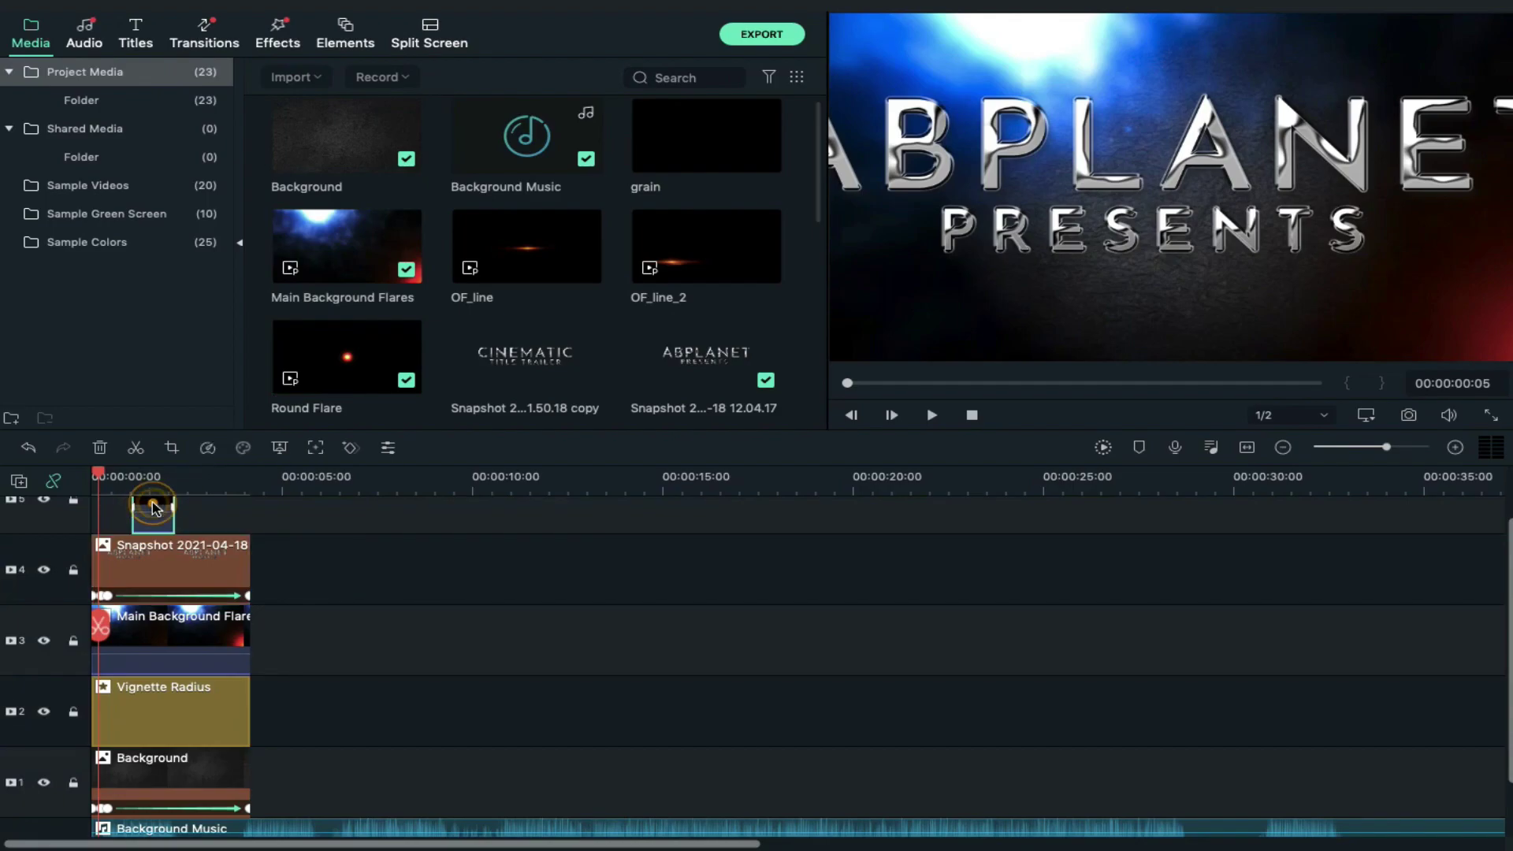
pyautogui.click(208, 447)
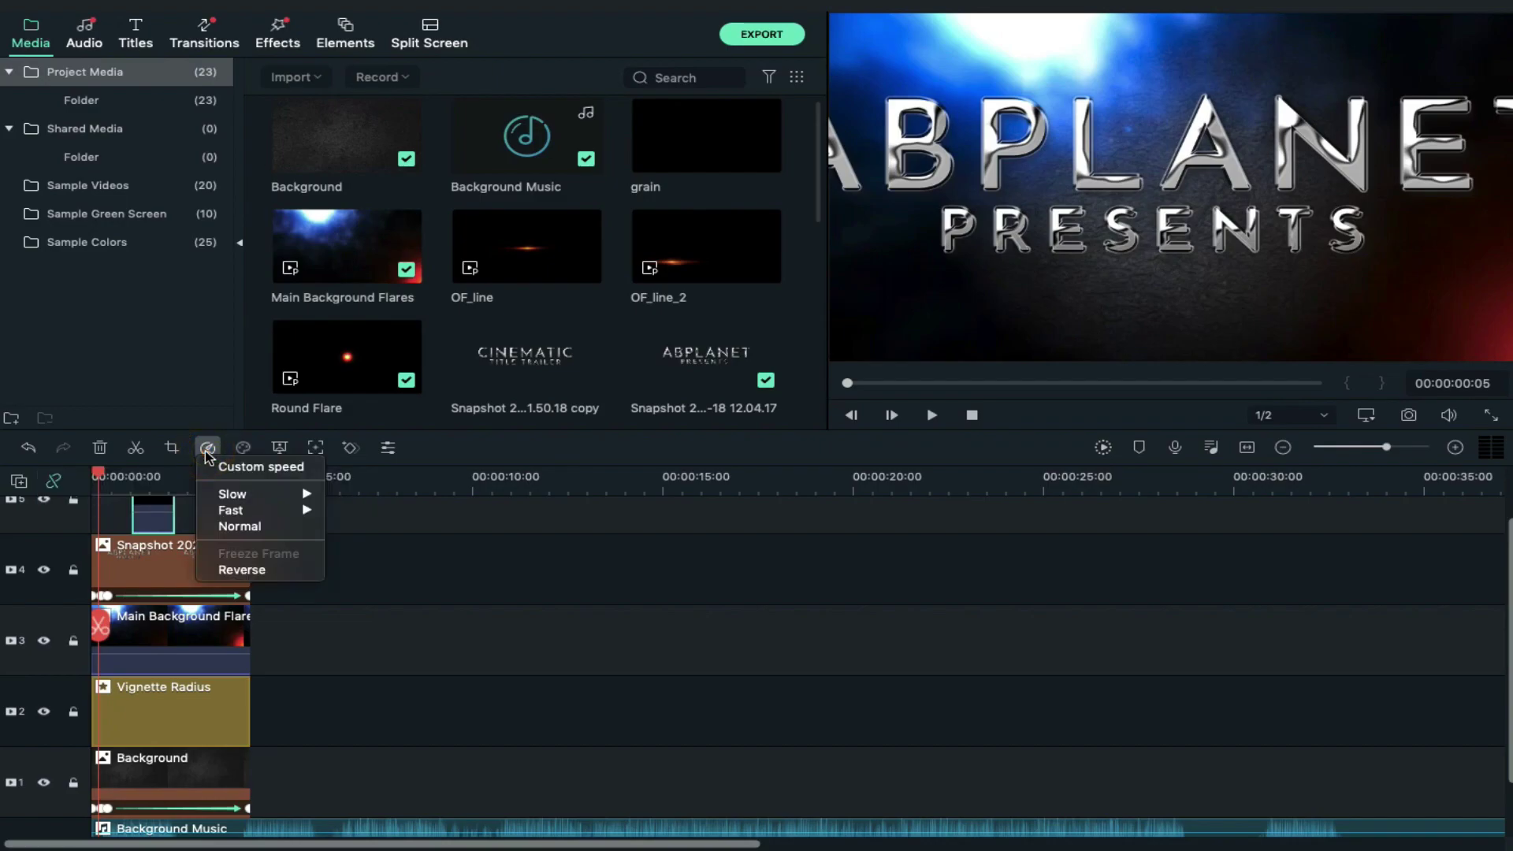
pyautogui.moveTo(237, 510)
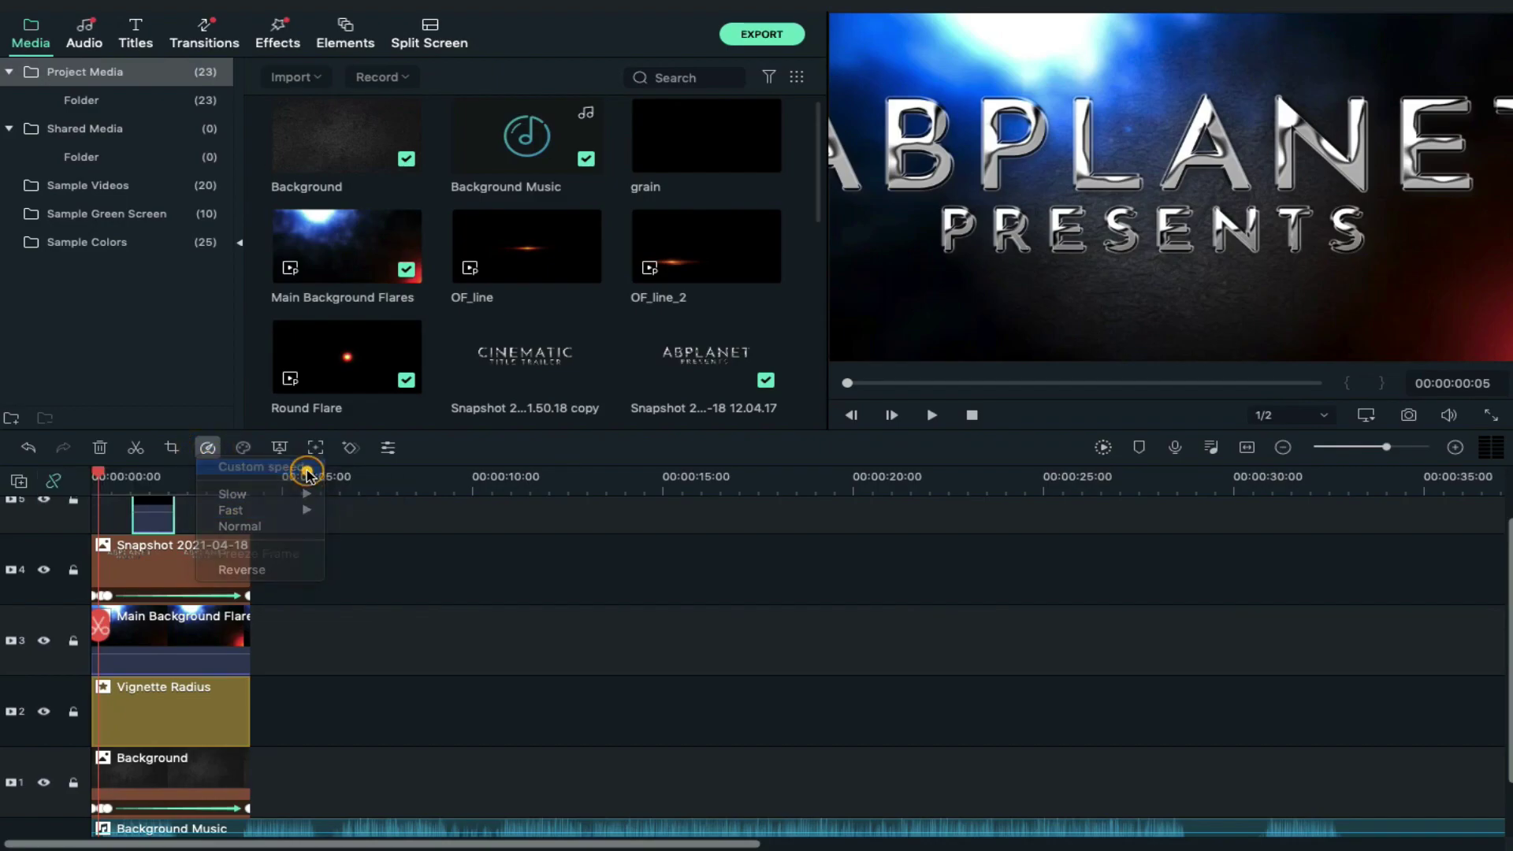
pyautogui.click(299, 467)
pyautogui.write('3')
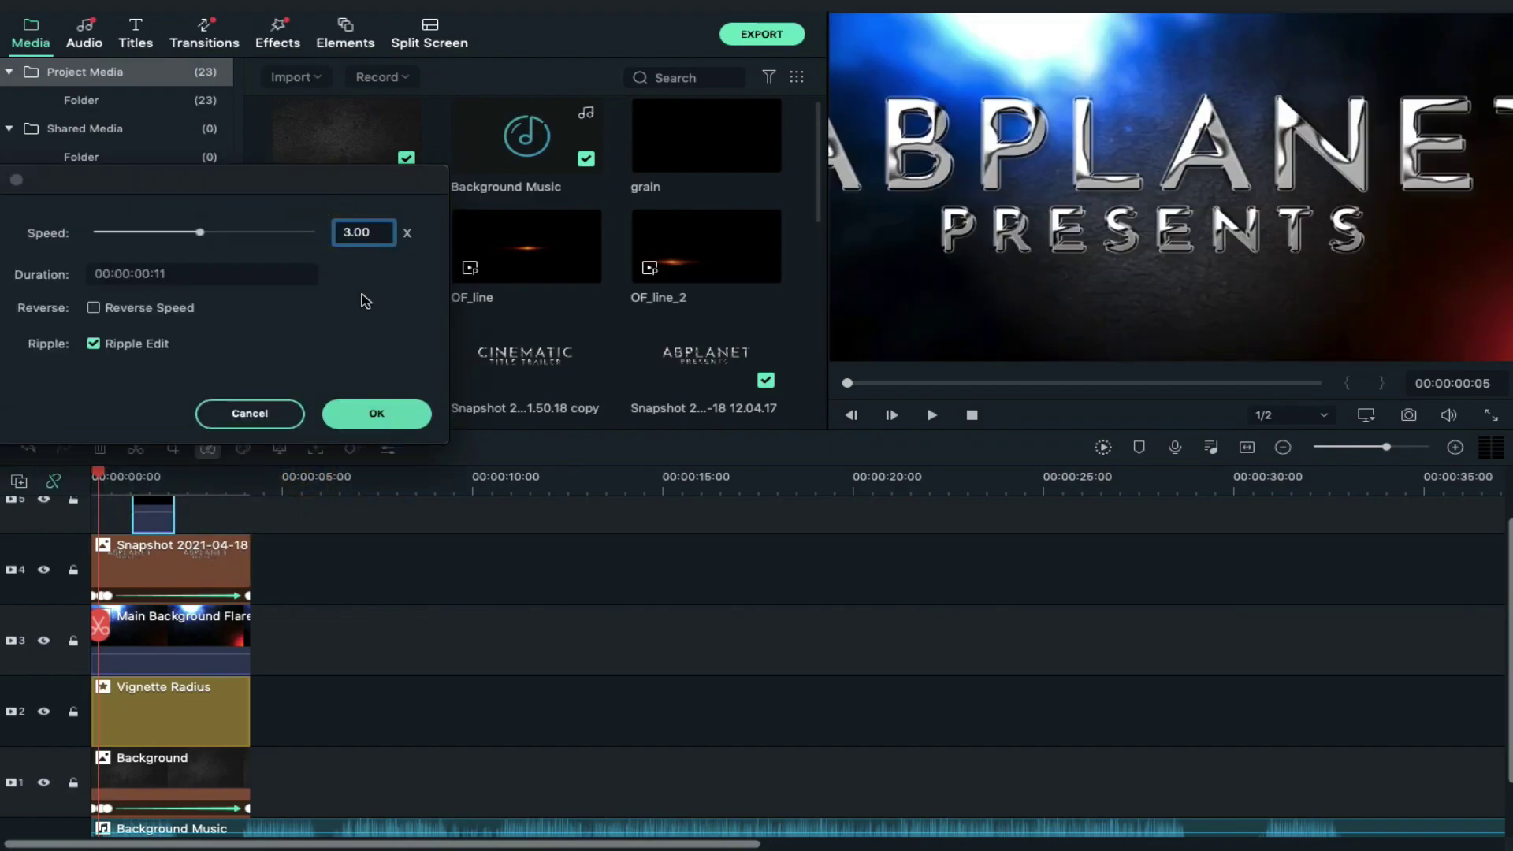
pyautogui.click(376, 414)
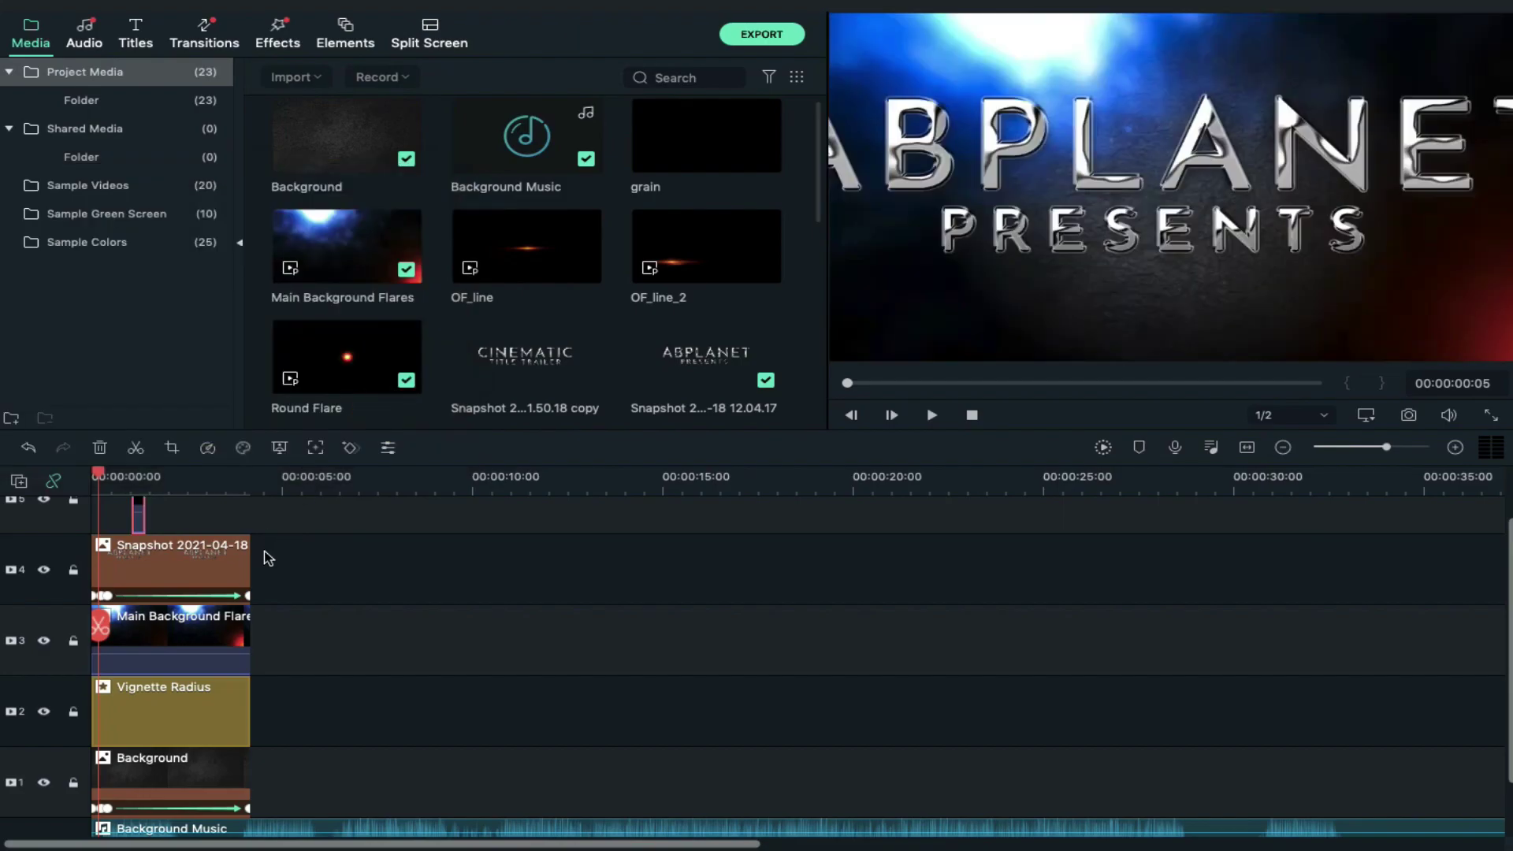
# - Set the Round Flare clip's blending mode to Linear Dodge and apply it
pyautogui.scroll(2, 266, 556)
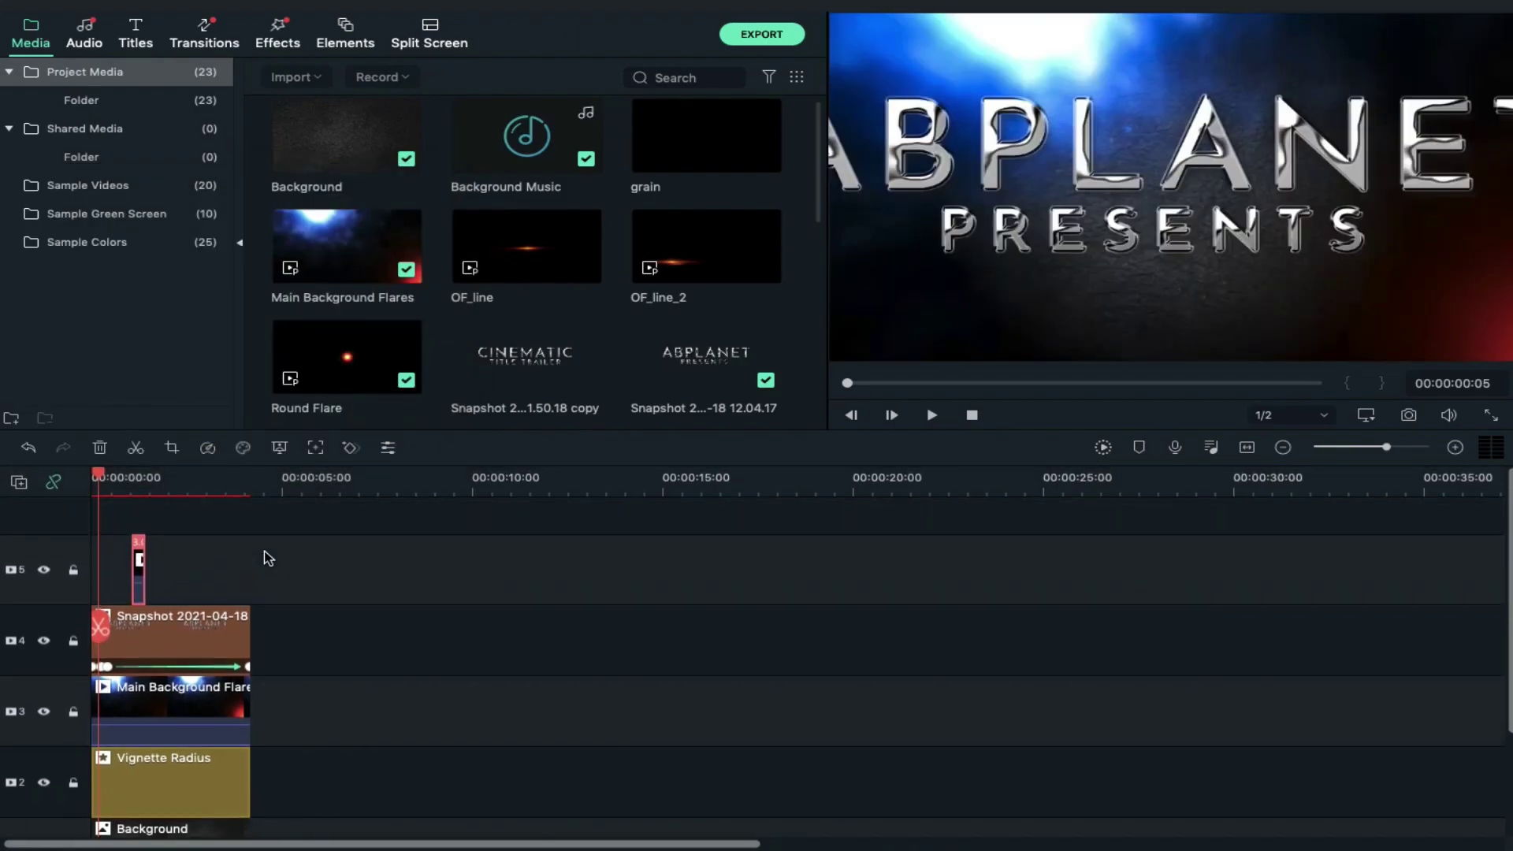
pyautogui.doubleClick(138, 559)
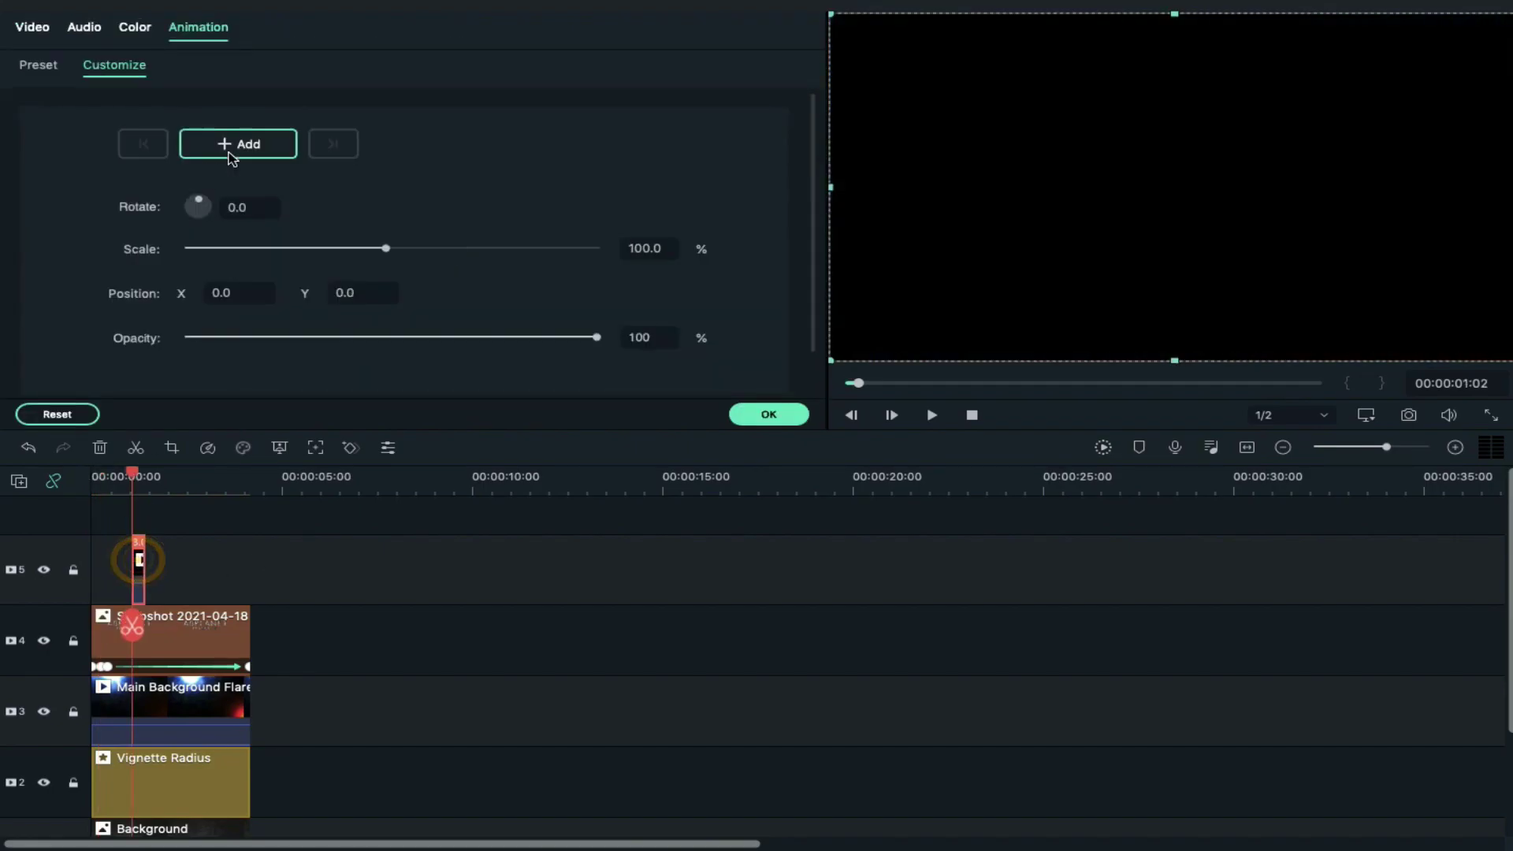
pyautogui.click(33, 28)
pyautogui.click(290, 342)
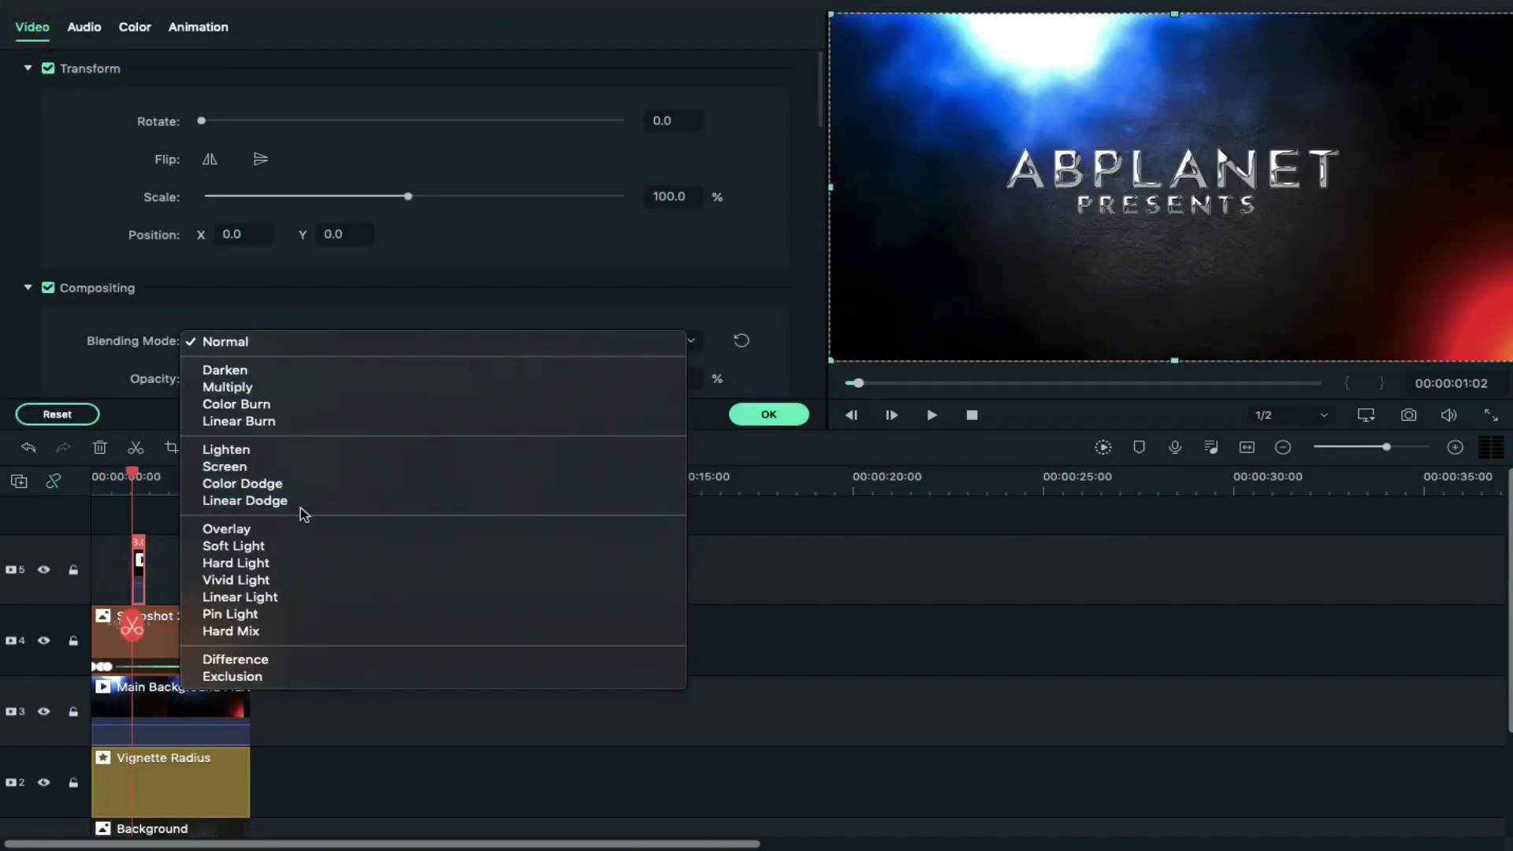
pyautogui.click(304, 502)
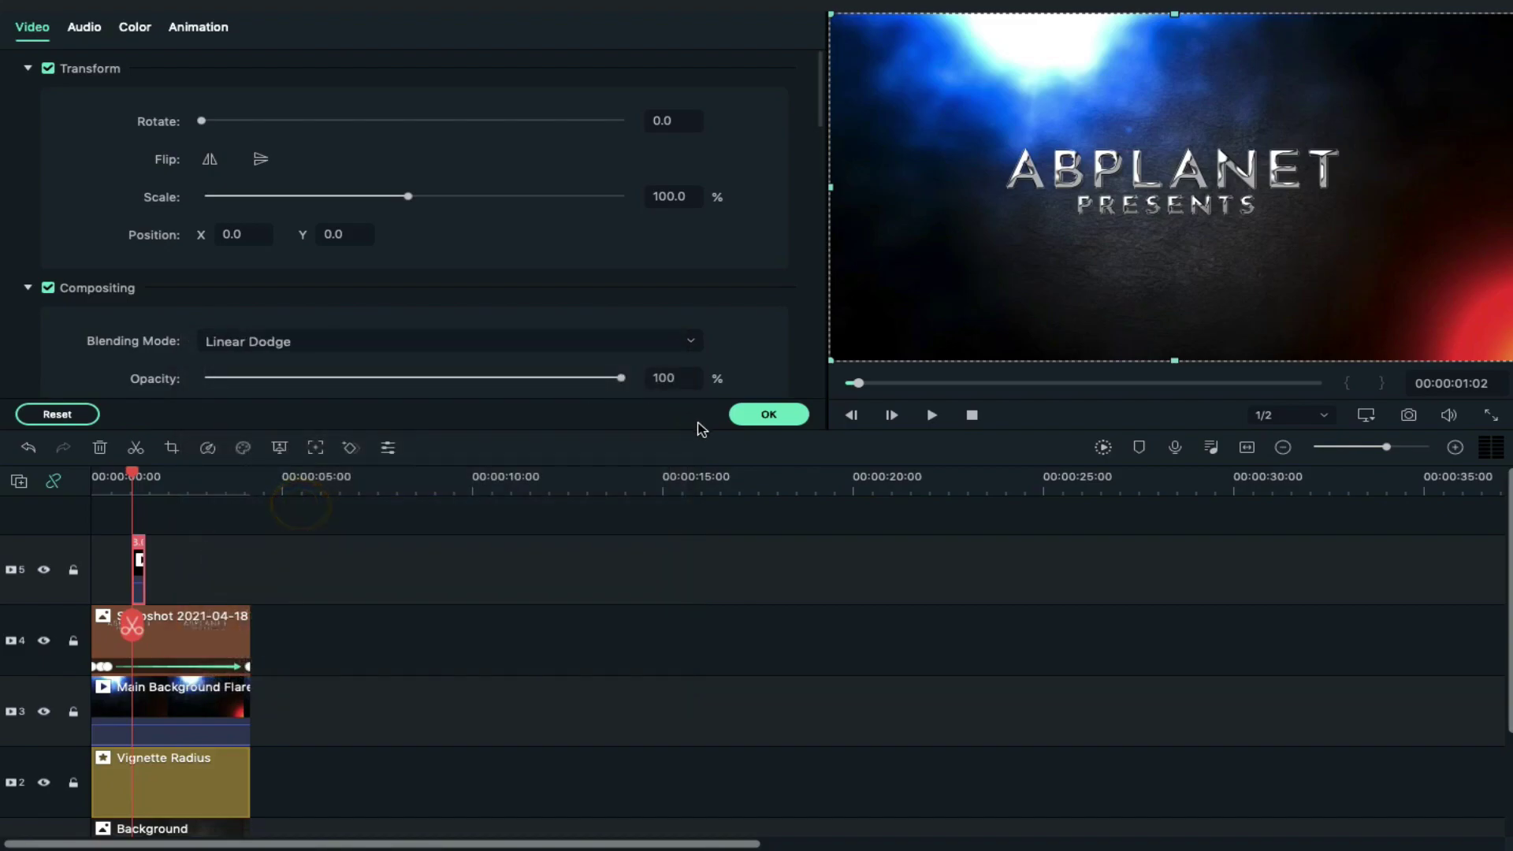
pyautogui.click(752, 414)
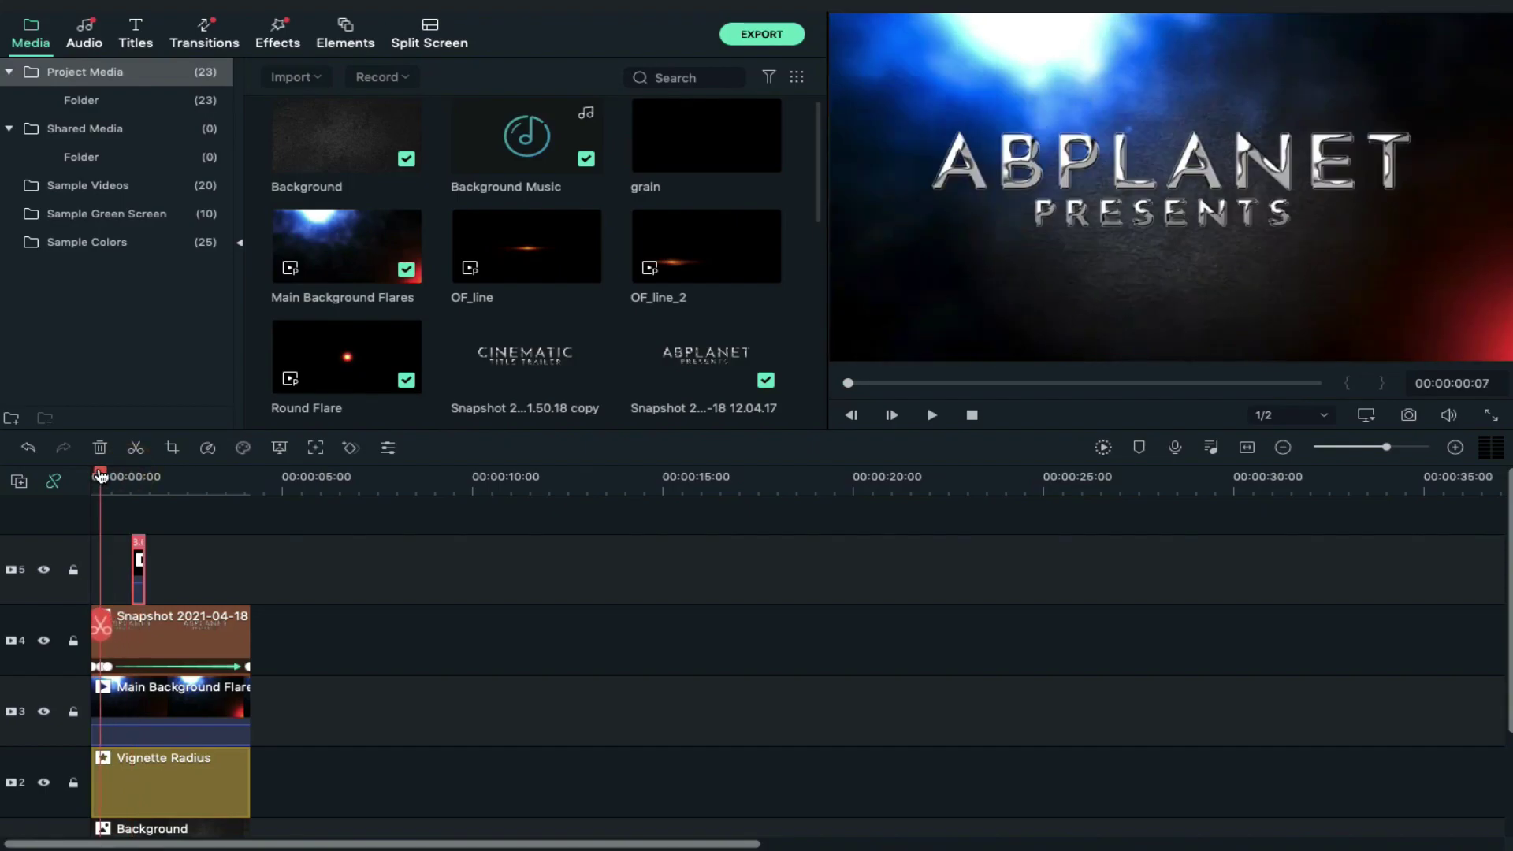
# - Move the Round Flare clip to about 00:00:00:04 and enlarge its scale to 400%
pyautogui.doubleClick(139, 561)
pyautogui.moveTo(138, 561); pyautogui.dragTo(104, 561)
pyautogui.click(33, 28)
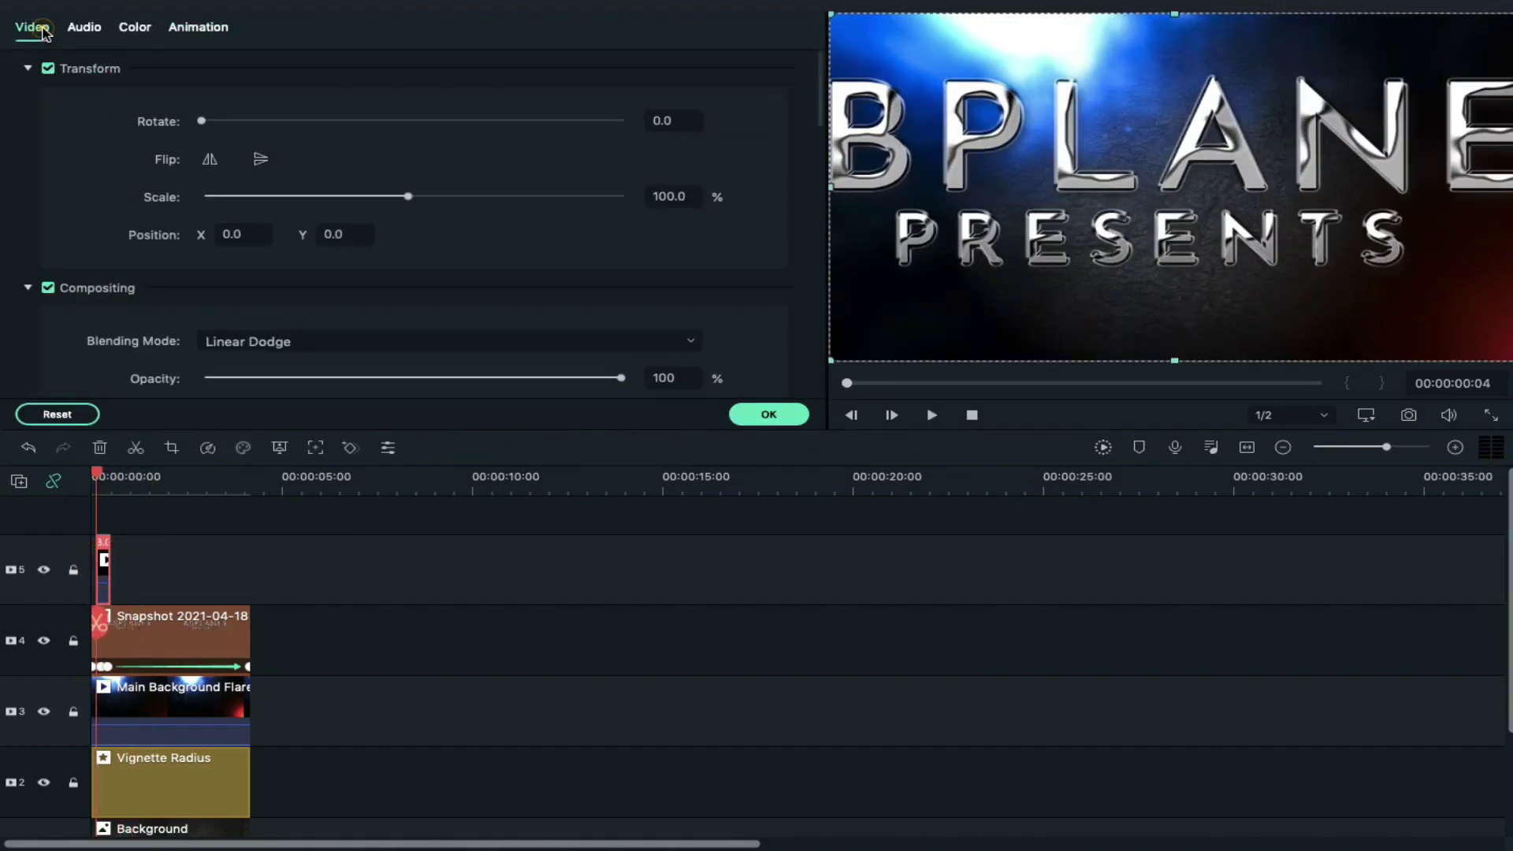
pyautogui.moveTo(407, 197); pyautogui.dragTo(665, 219)
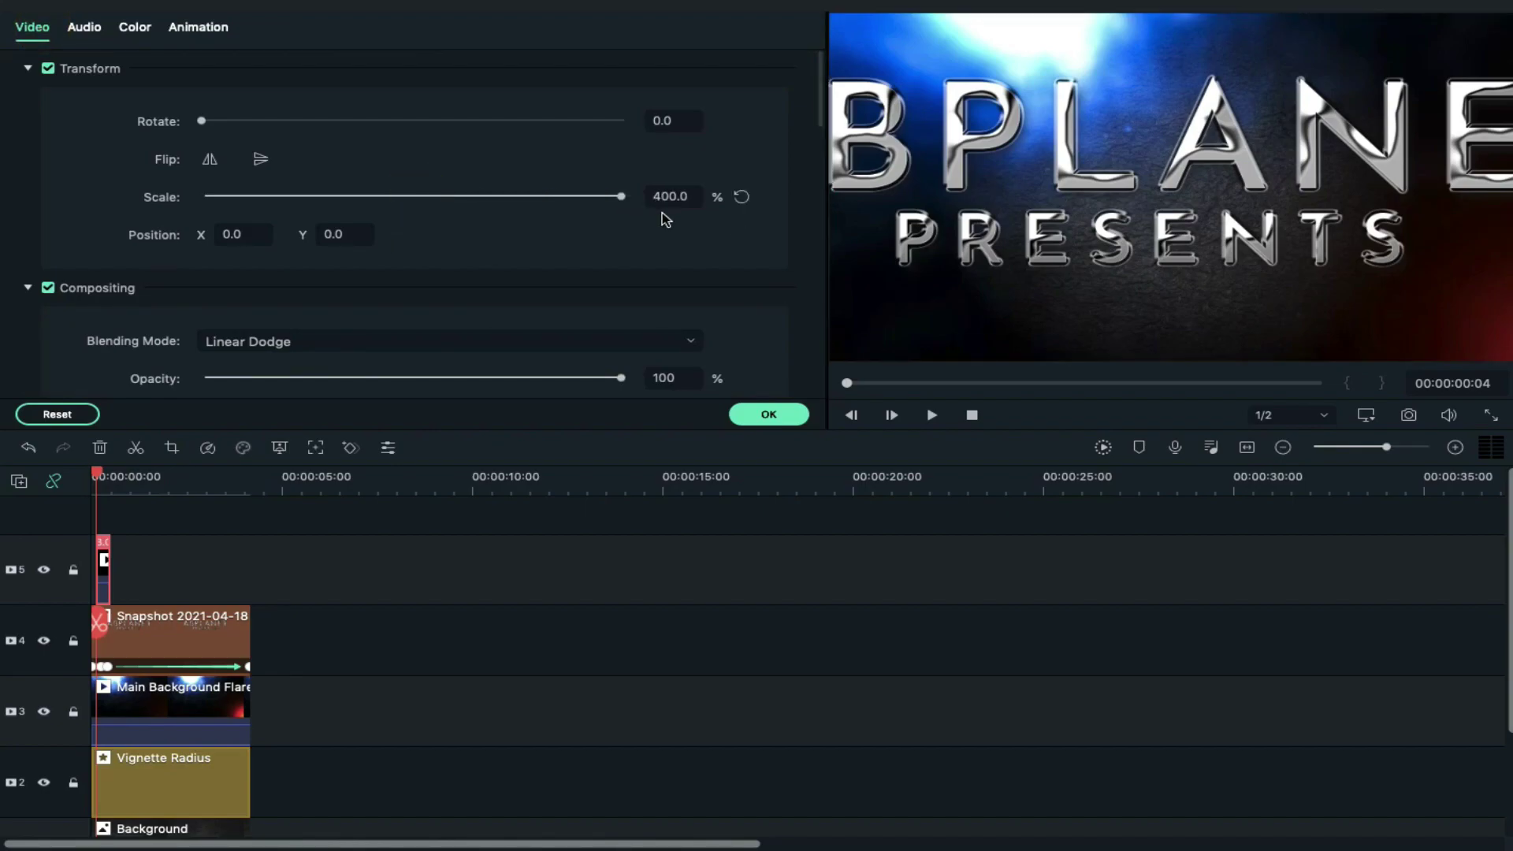
pyautogui.click(762, 415)
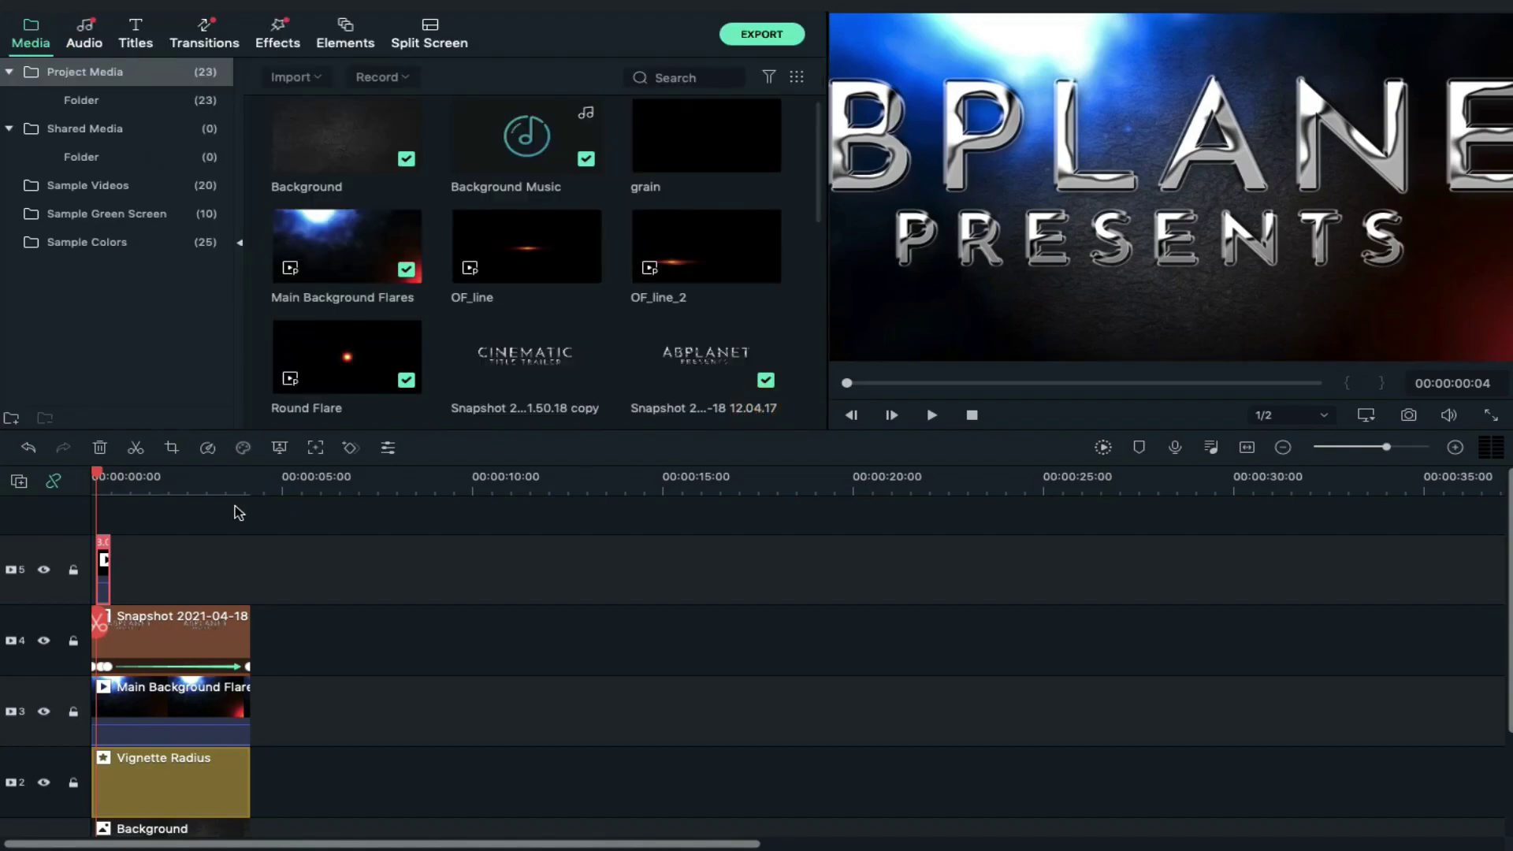
# - Place the spark clip on a new track above the Round Flare, starting near the beginning of the timeline
pyautogui.click(130, 479)
pyautogui.scroll(-5, 607, 244)
pyautogui.moveTo(538, 205); pyautogui.dragTo(100, 477)
pyautogui.click(111, 477)
pyautogui.click(162, 543)
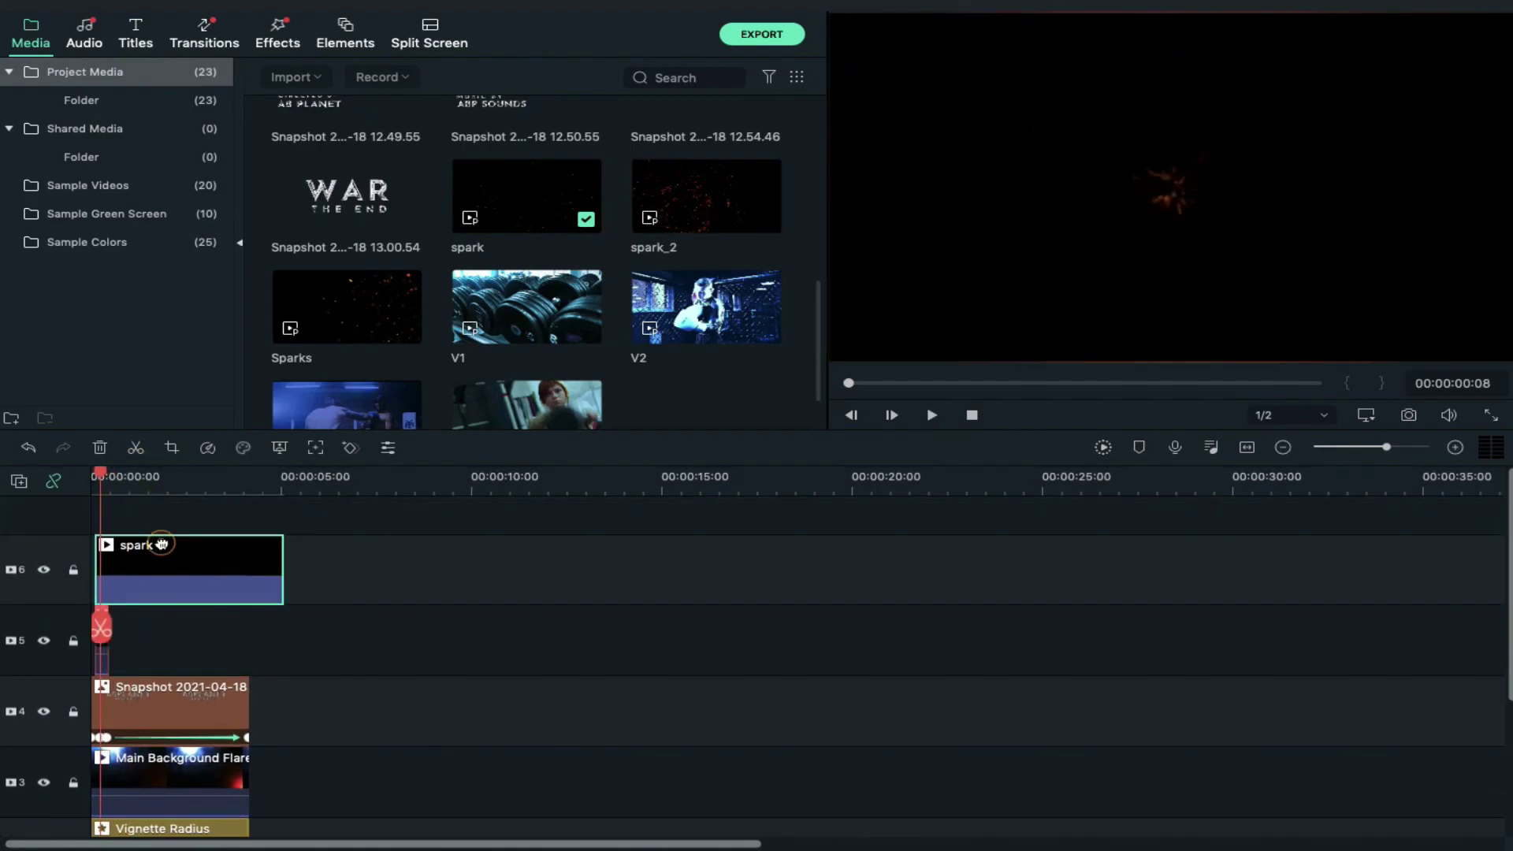
# - Set the lower spark clip's blending mode to Screen and preview the blend at about 00:00:00:15
pyautogui.doubleClick(161, 543)
pyautogui.click(258, 343)
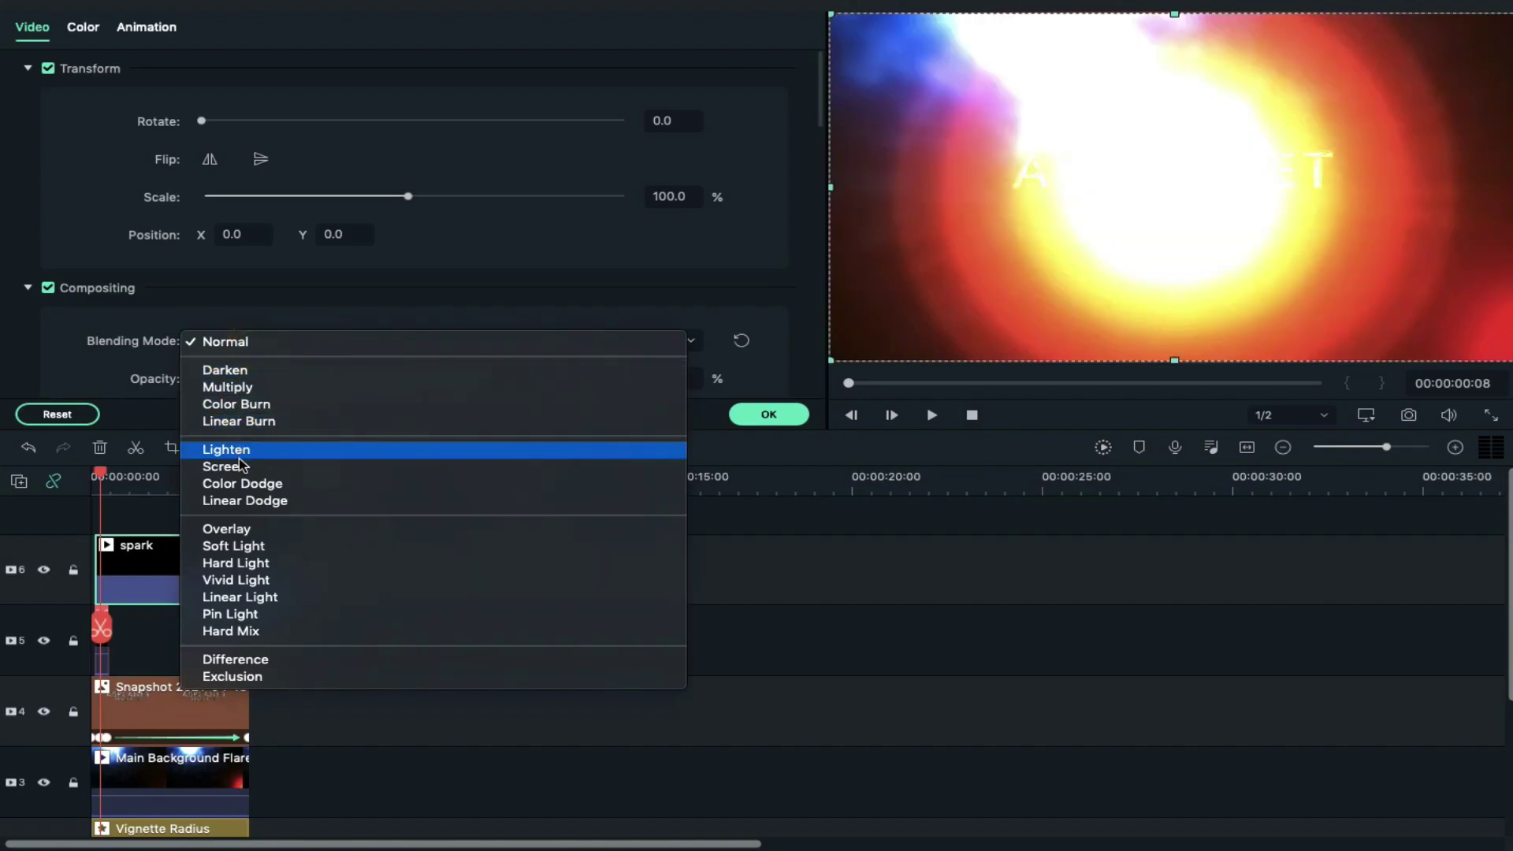
pyautogui.click(239, 466)
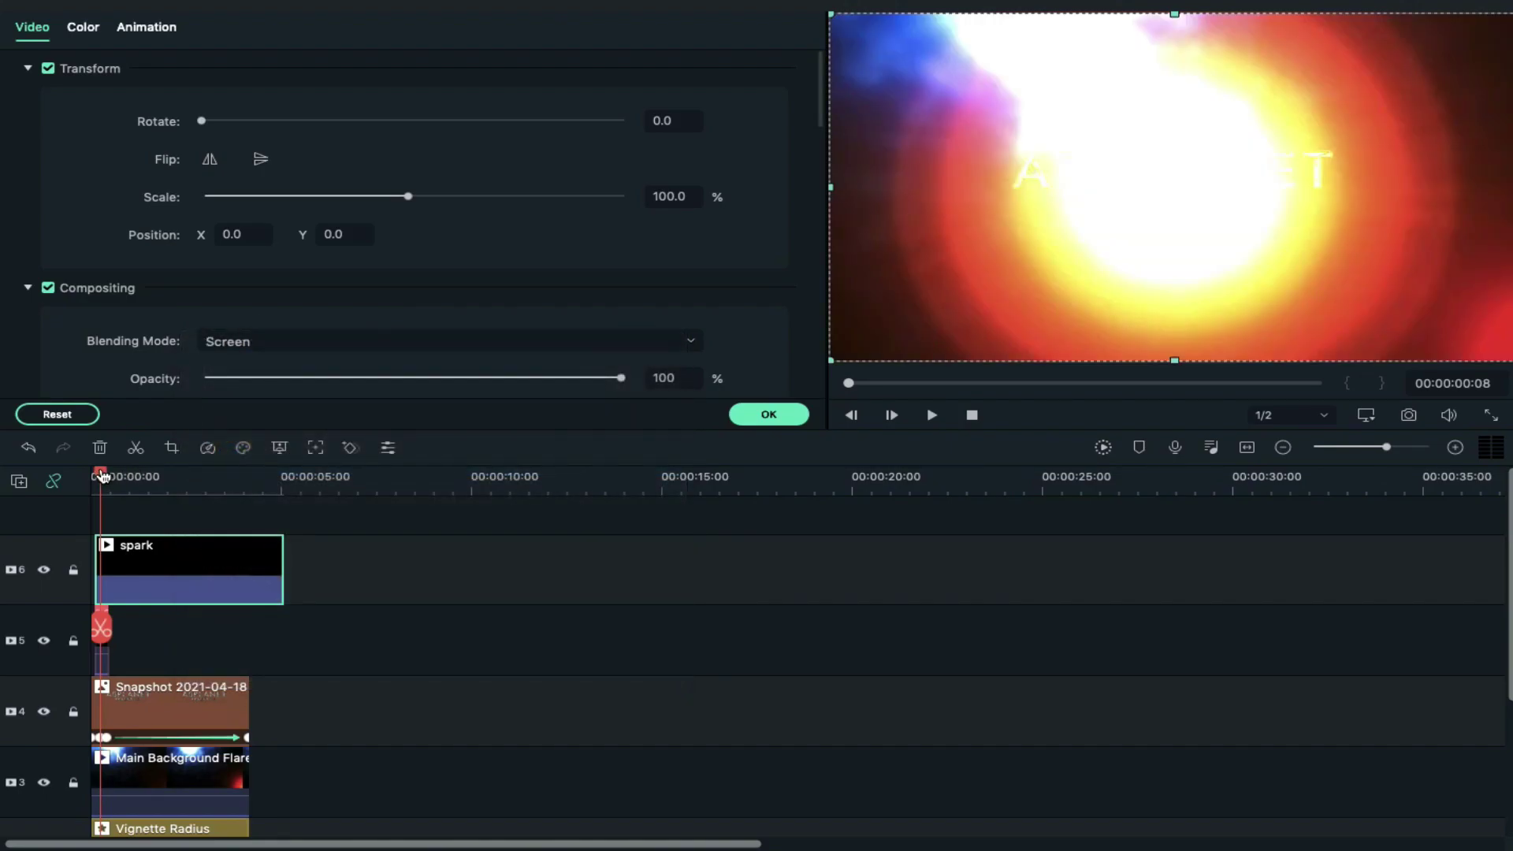
pyautogui.moveTo(103, 475); pyautogui.dragTo(114, 478)
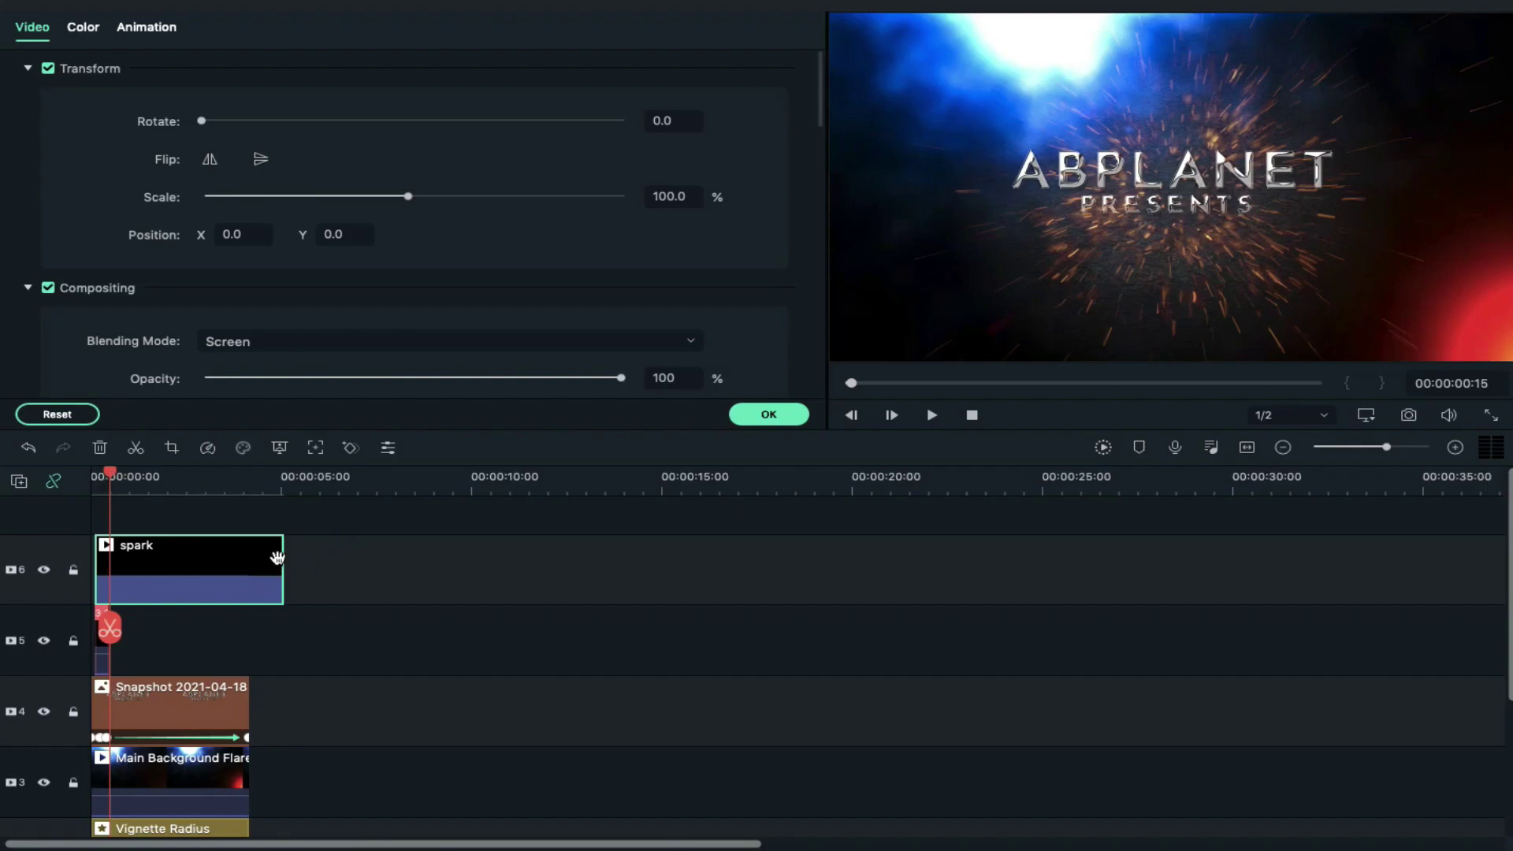
pyautogui.click(252, 558)
pyautogui.rightClick(253, 559)
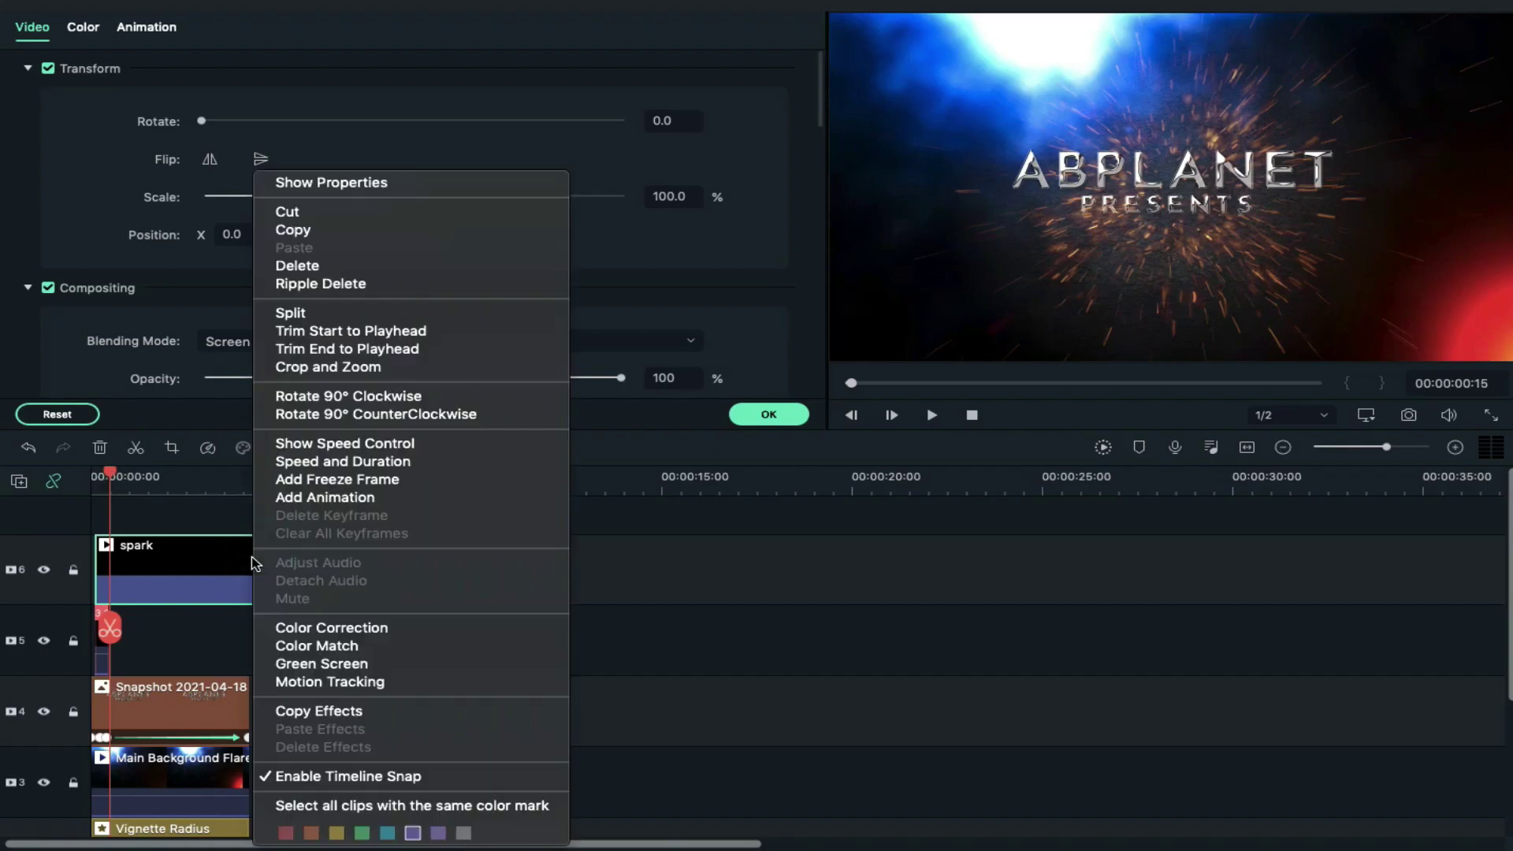
pyautogui.click(304, 461)
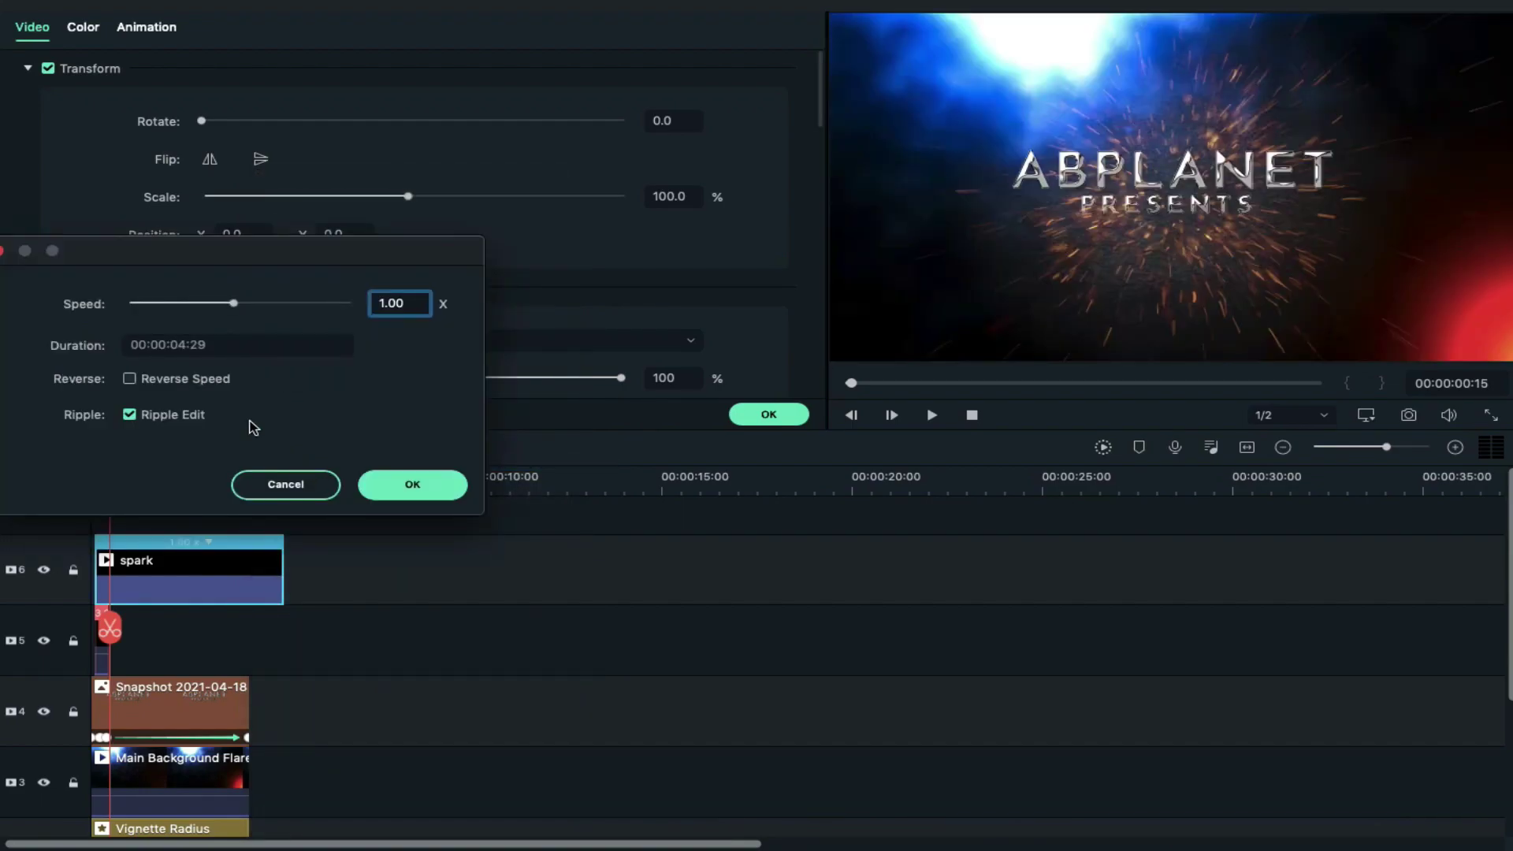
pyautogui.click(3, 252)
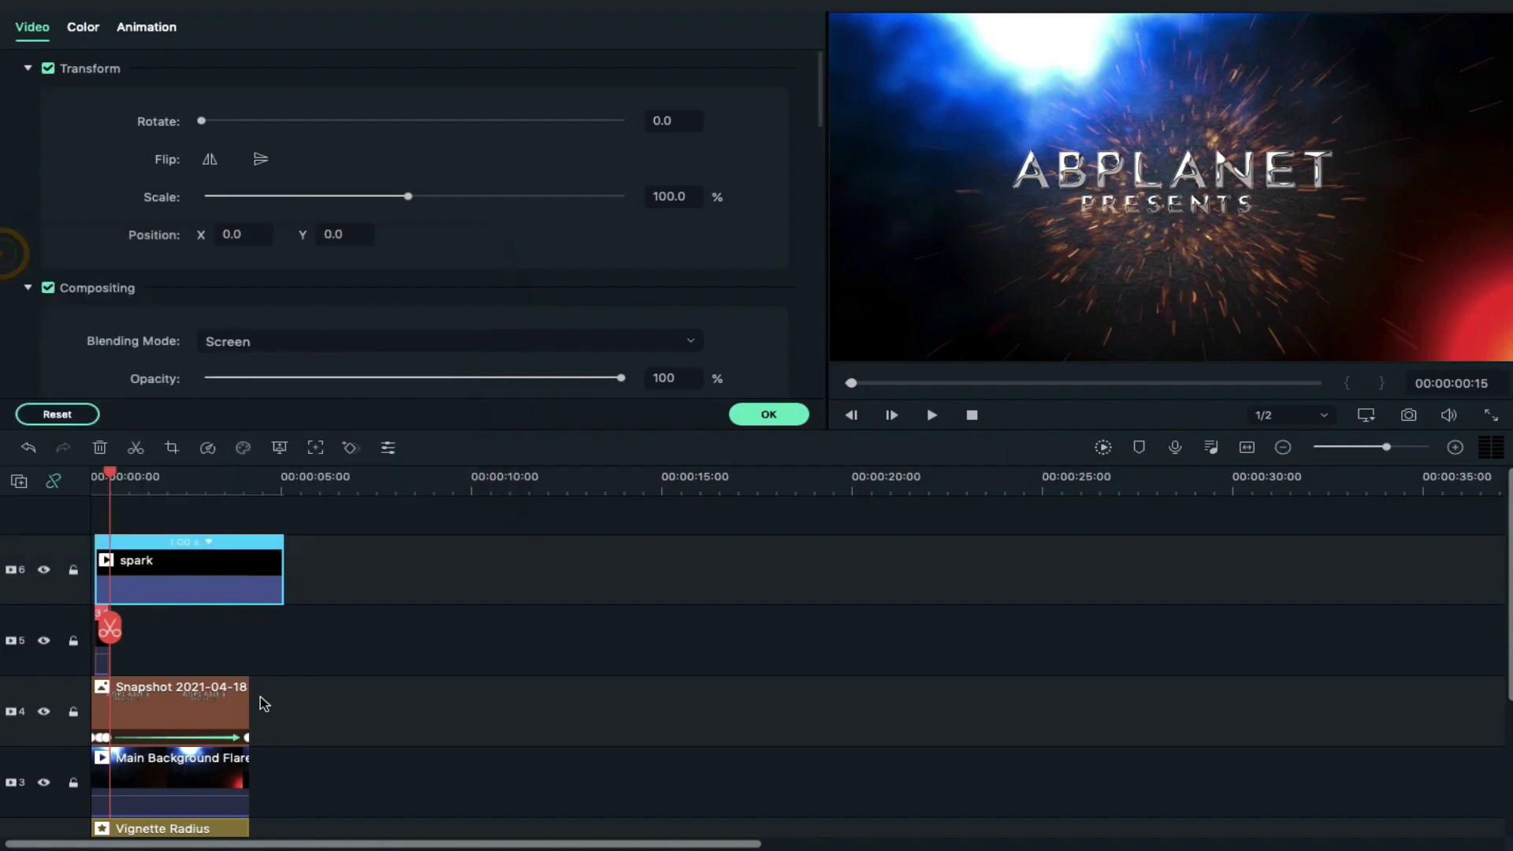
# - Trim the spark clip to end with the title snapshot and place a copy of it on a new track above
pyautogui.moveTo(280, 564); pyautogui.dragTo(247, 571)
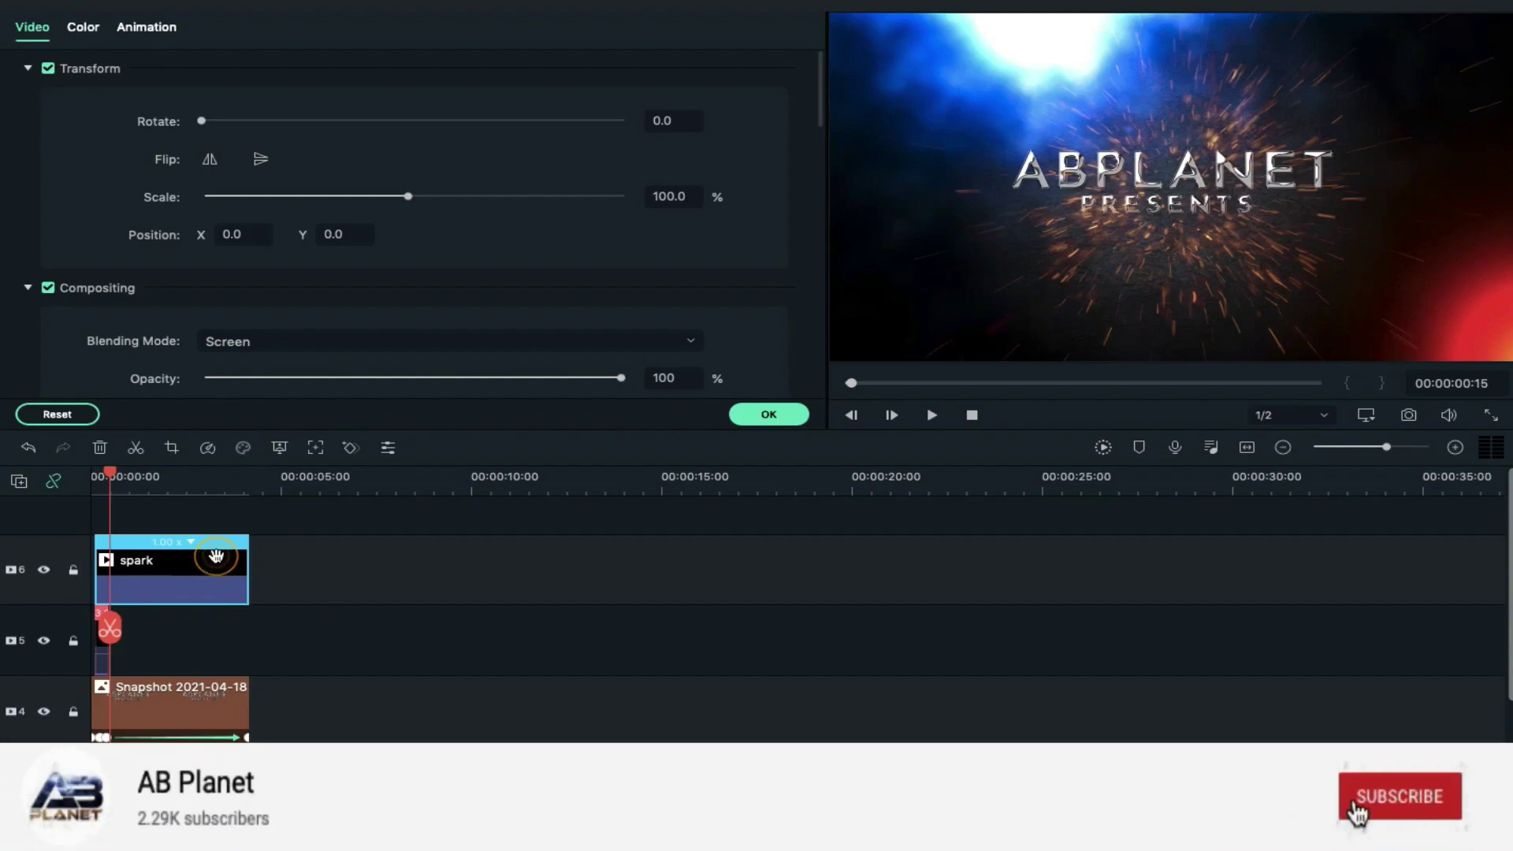
pyautogui.click(267, 489)
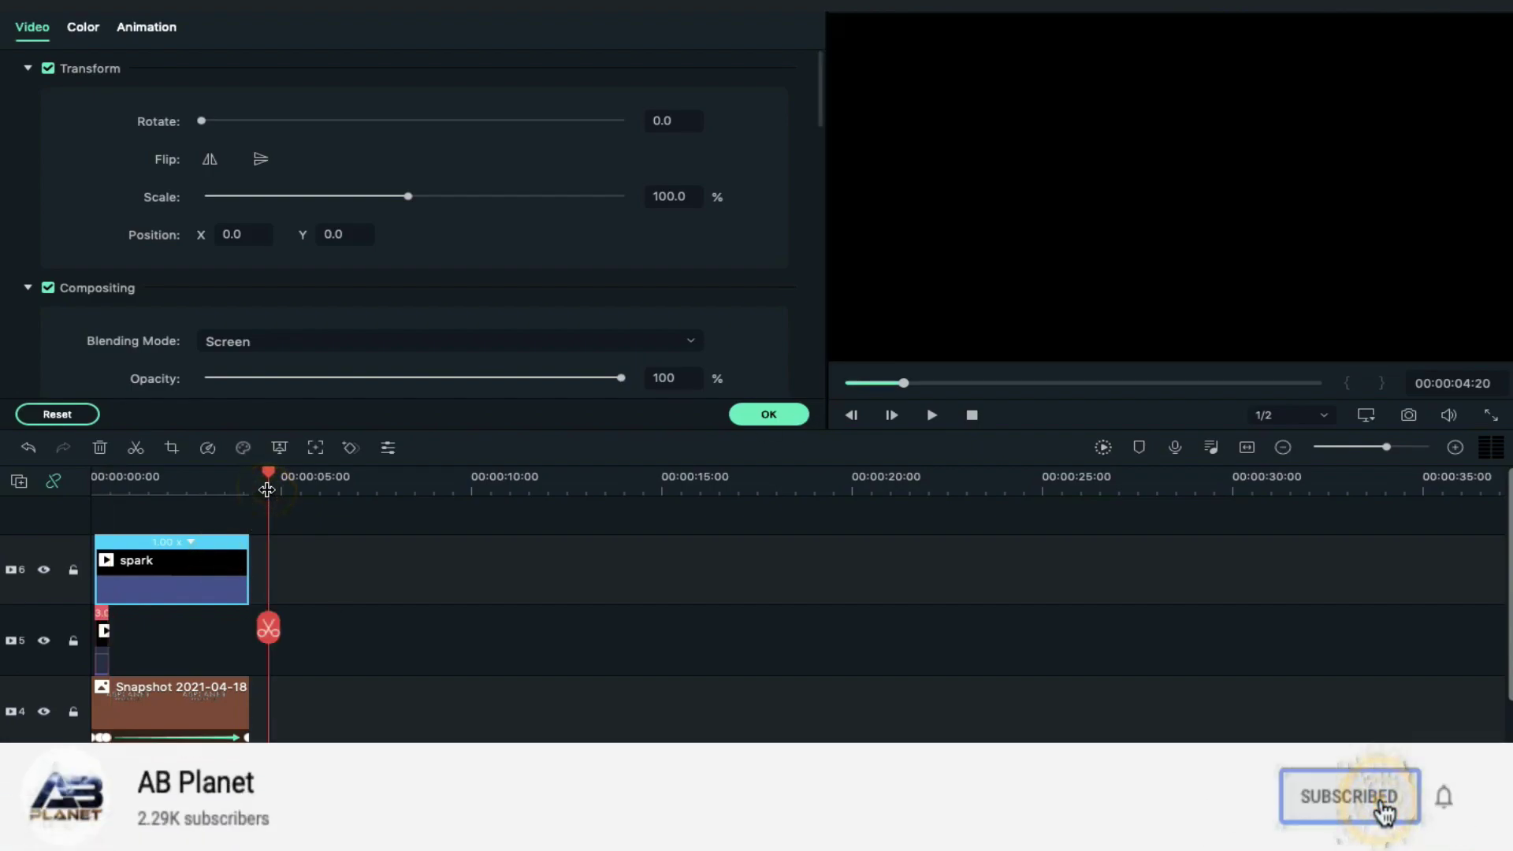
pyautogui.hotkey('ctrl', 'v')
pyautogui.moveTo(347, 551); pyautogui.dragTo(192, 516)
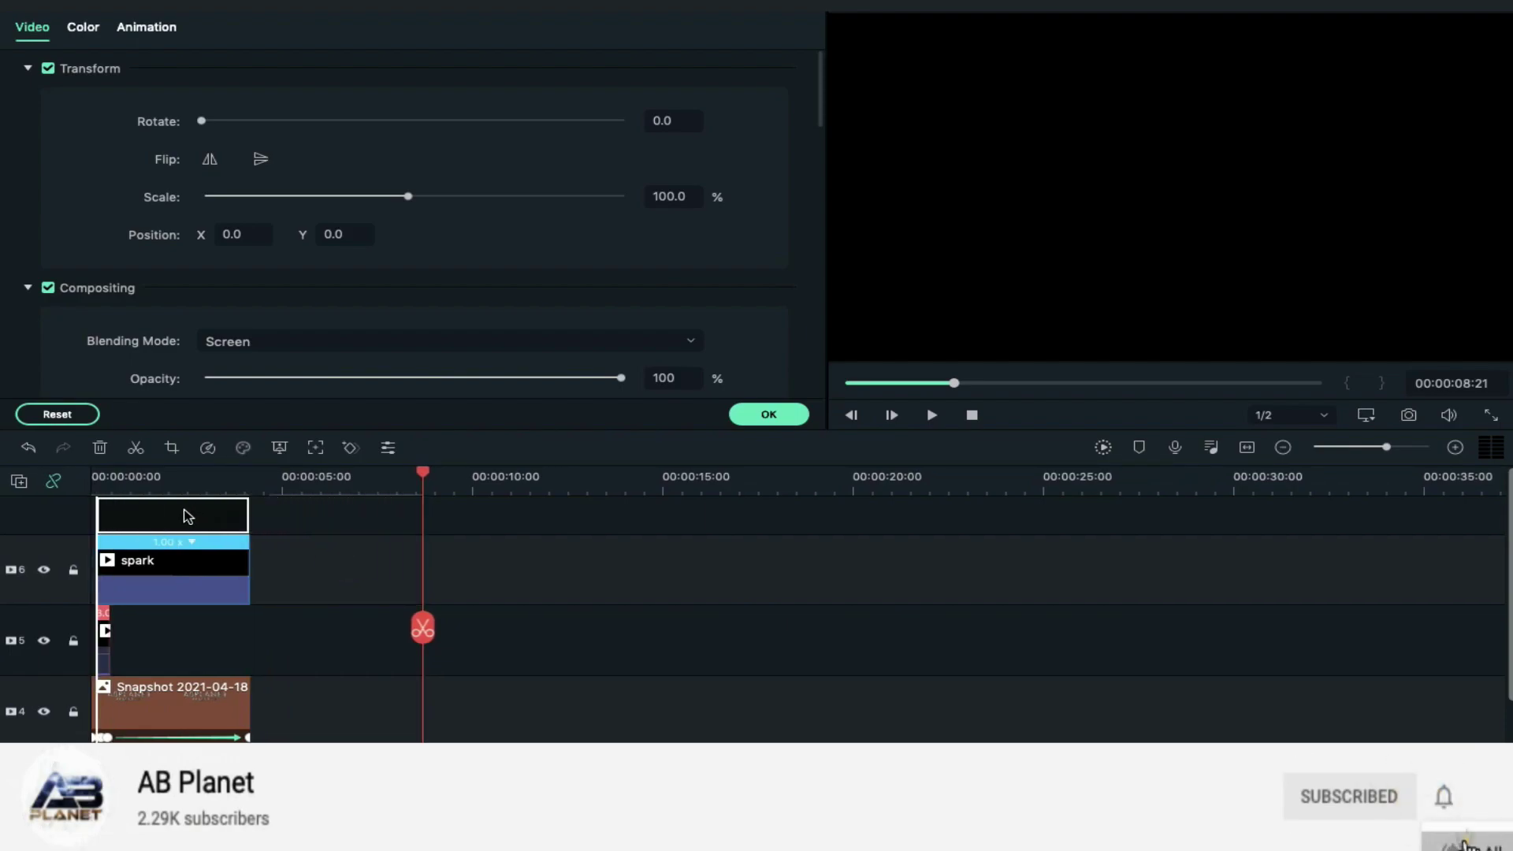
# - Enlarge the copied spark clip's scale to 150% and apply it
pyautogui.click(175, 487)
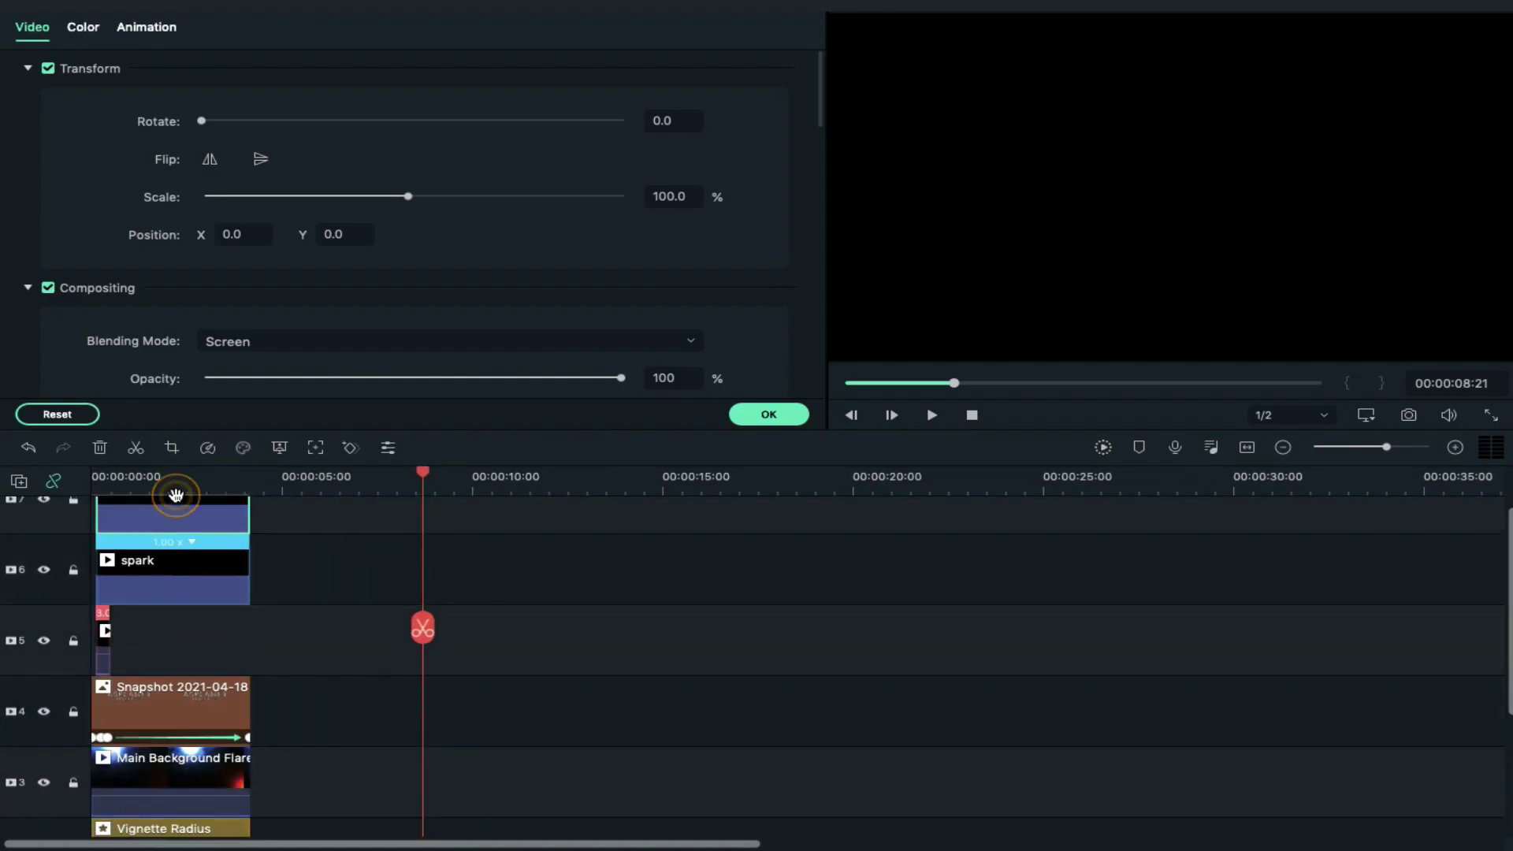
pyautogui.click(672, 198)
pyautogui.scroll(1, 536, 539)
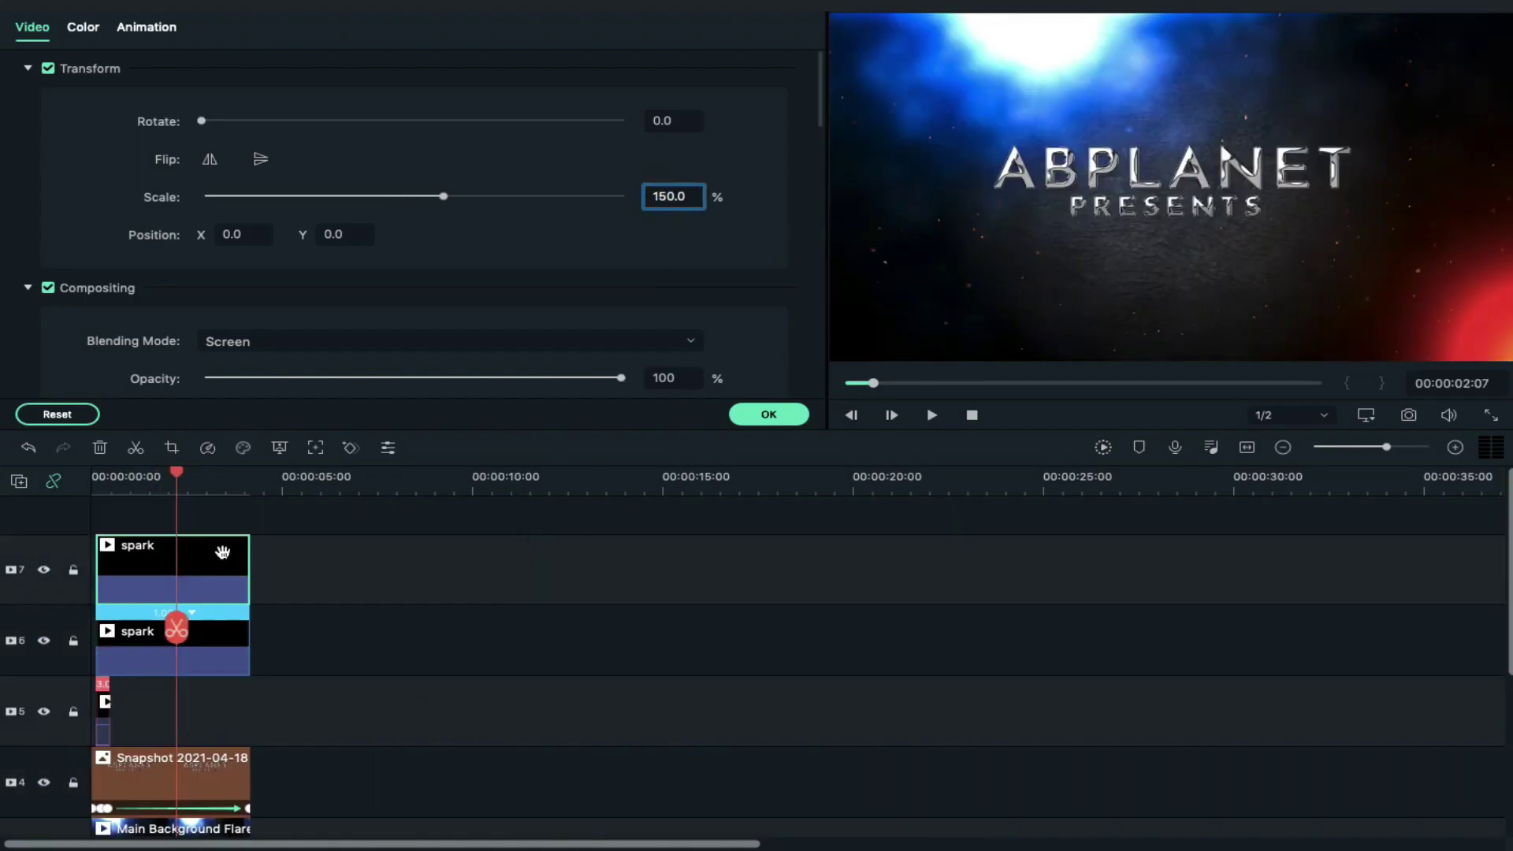
pyautogui.click(768, 413)
# - Add the Sparks clip on a new track above both spark clips, starting at 00:00:00:00
pyautogui.moveTo(341, 314); pyautogui.dragTo(87, 514)
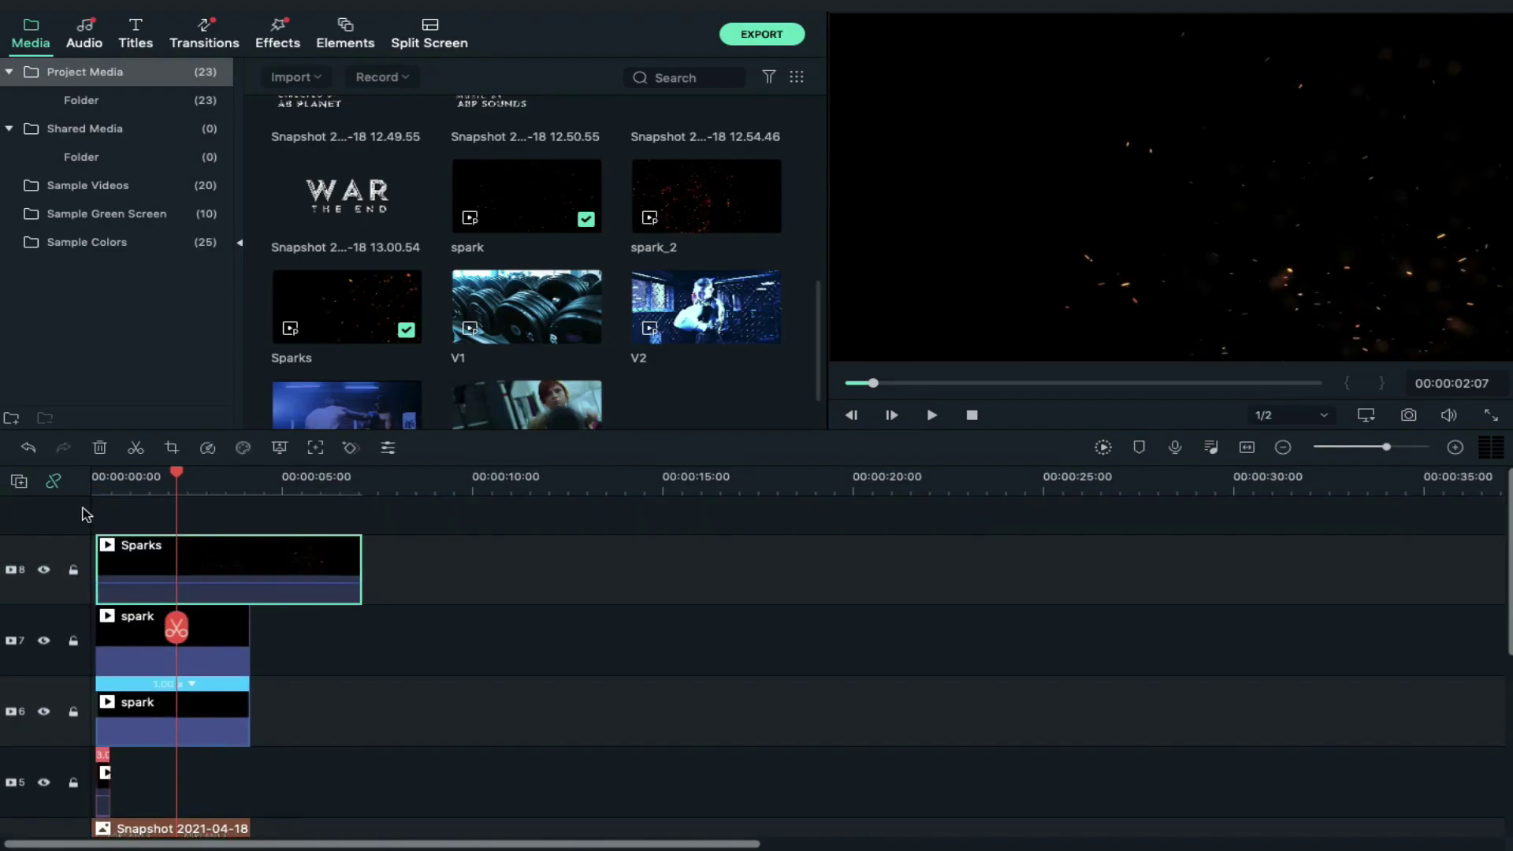
pyautogui.moveTo(176, 472); pyautogui.dragTo(93, 473)
pyautogui.click(191, 566)
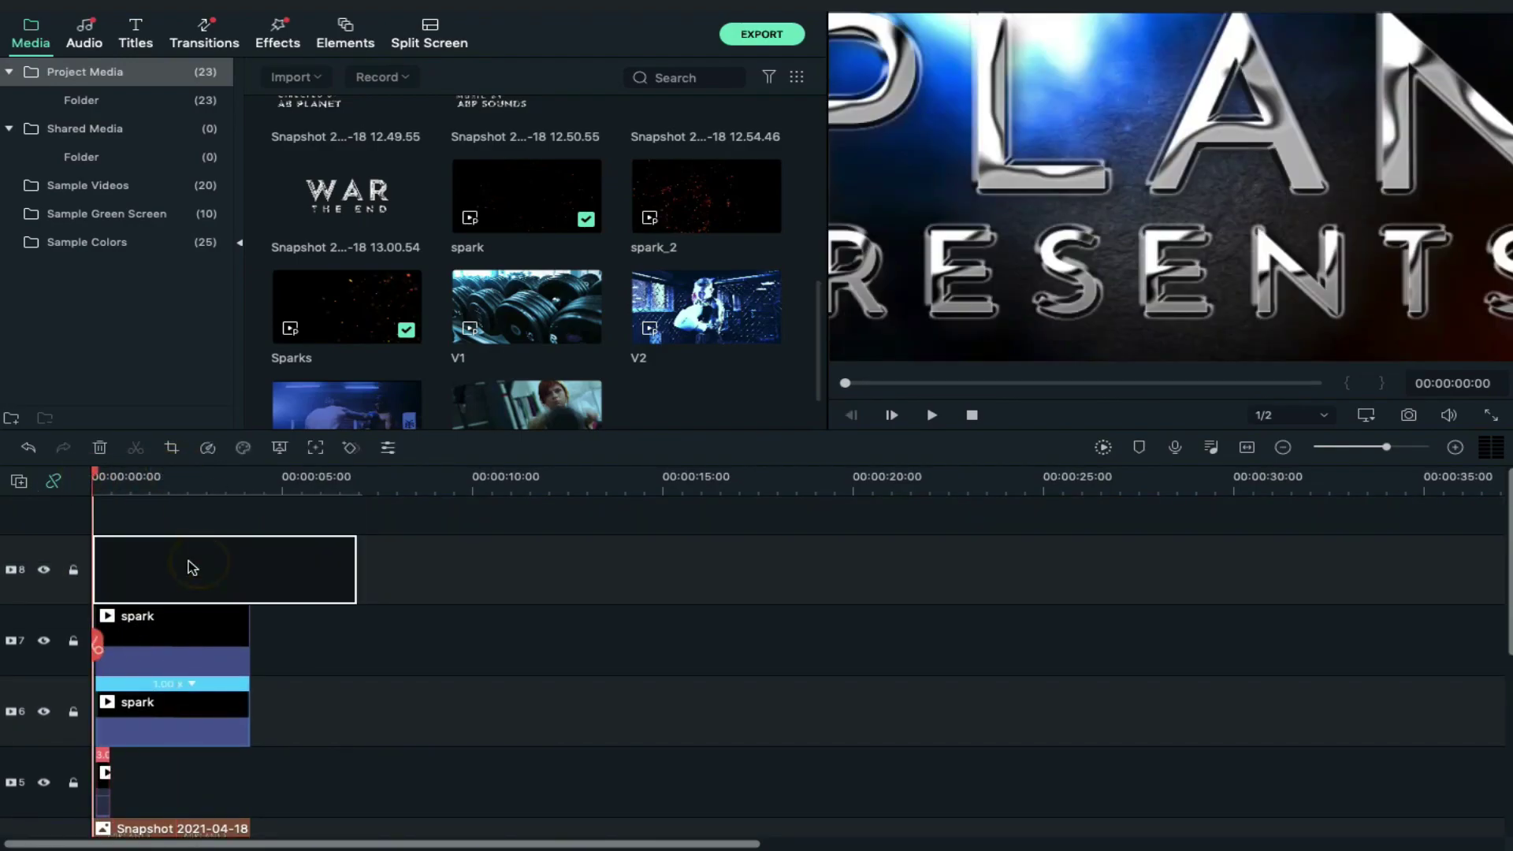
# - Shorten the Sparks clip by setting its duration to 00:00:04:05 through its speed settings
pyautogui.rightClick(265, 556)
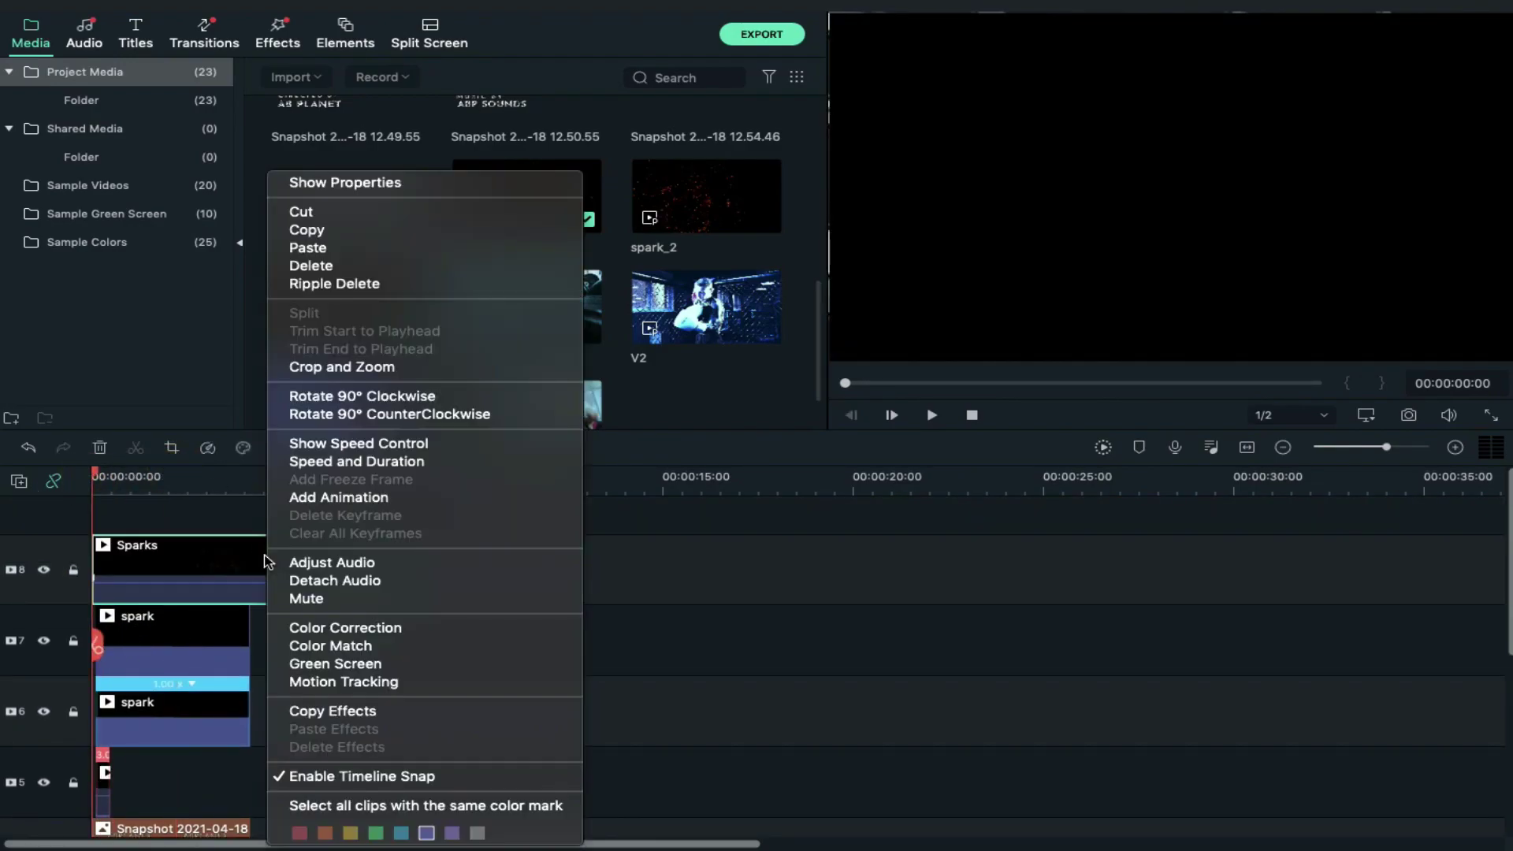
pyautogui.click(363, 463)
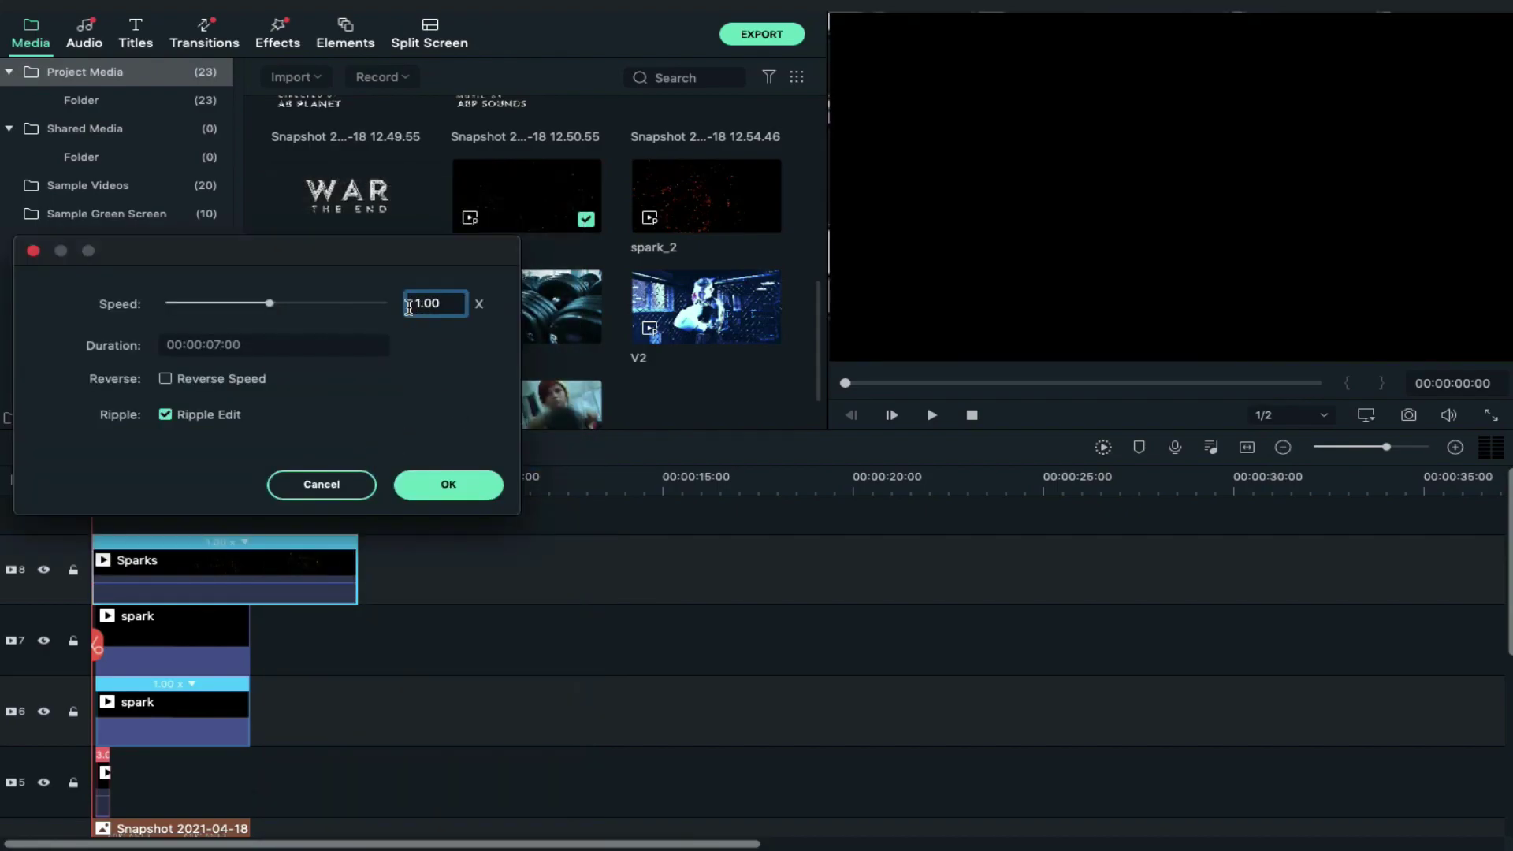
pyautogui.click(260, 352)
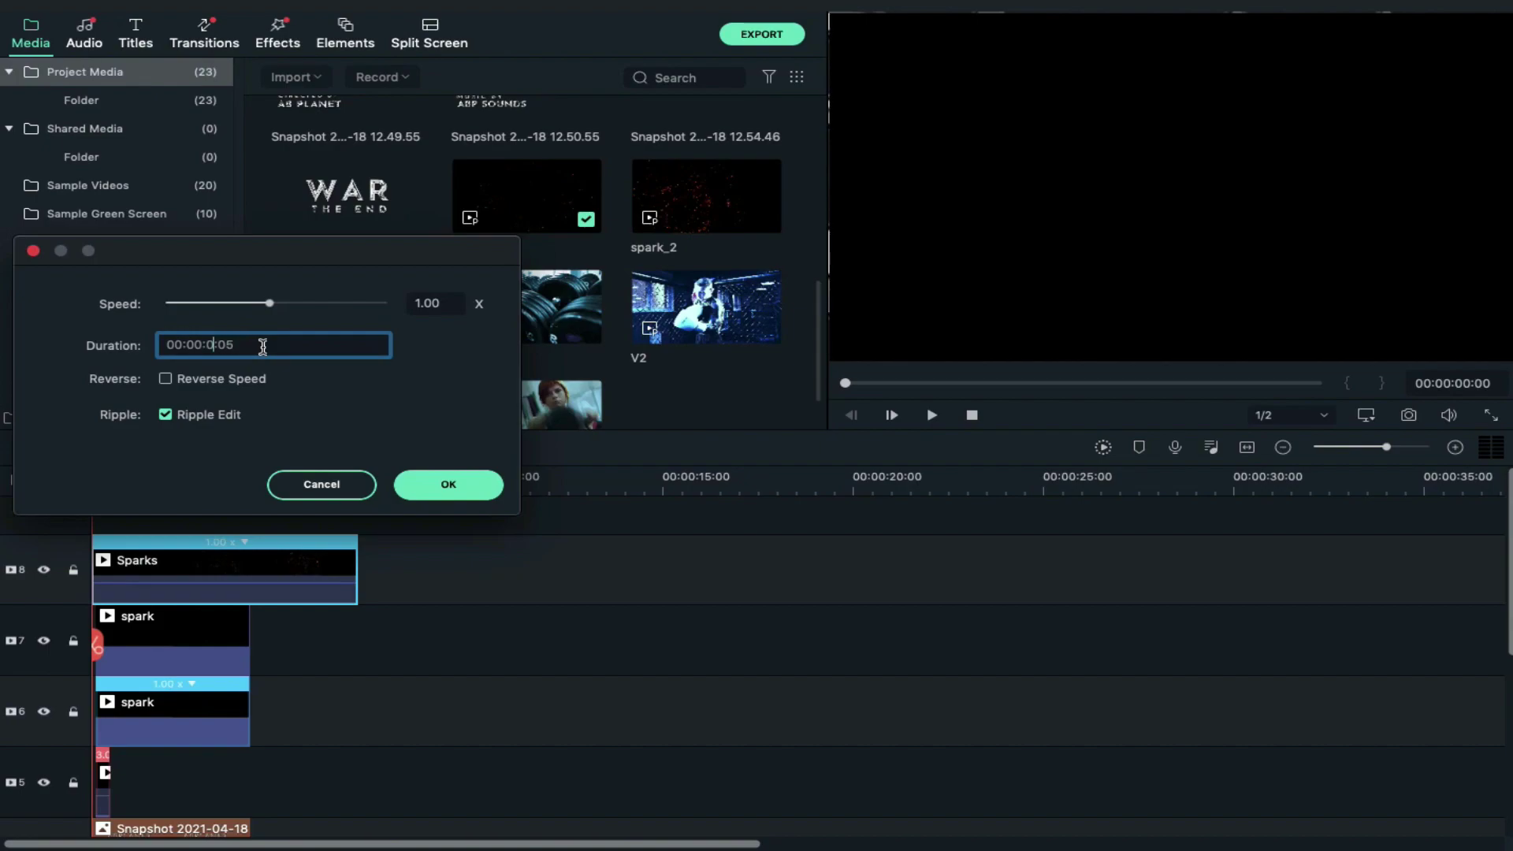
pyautogui.press('Return')
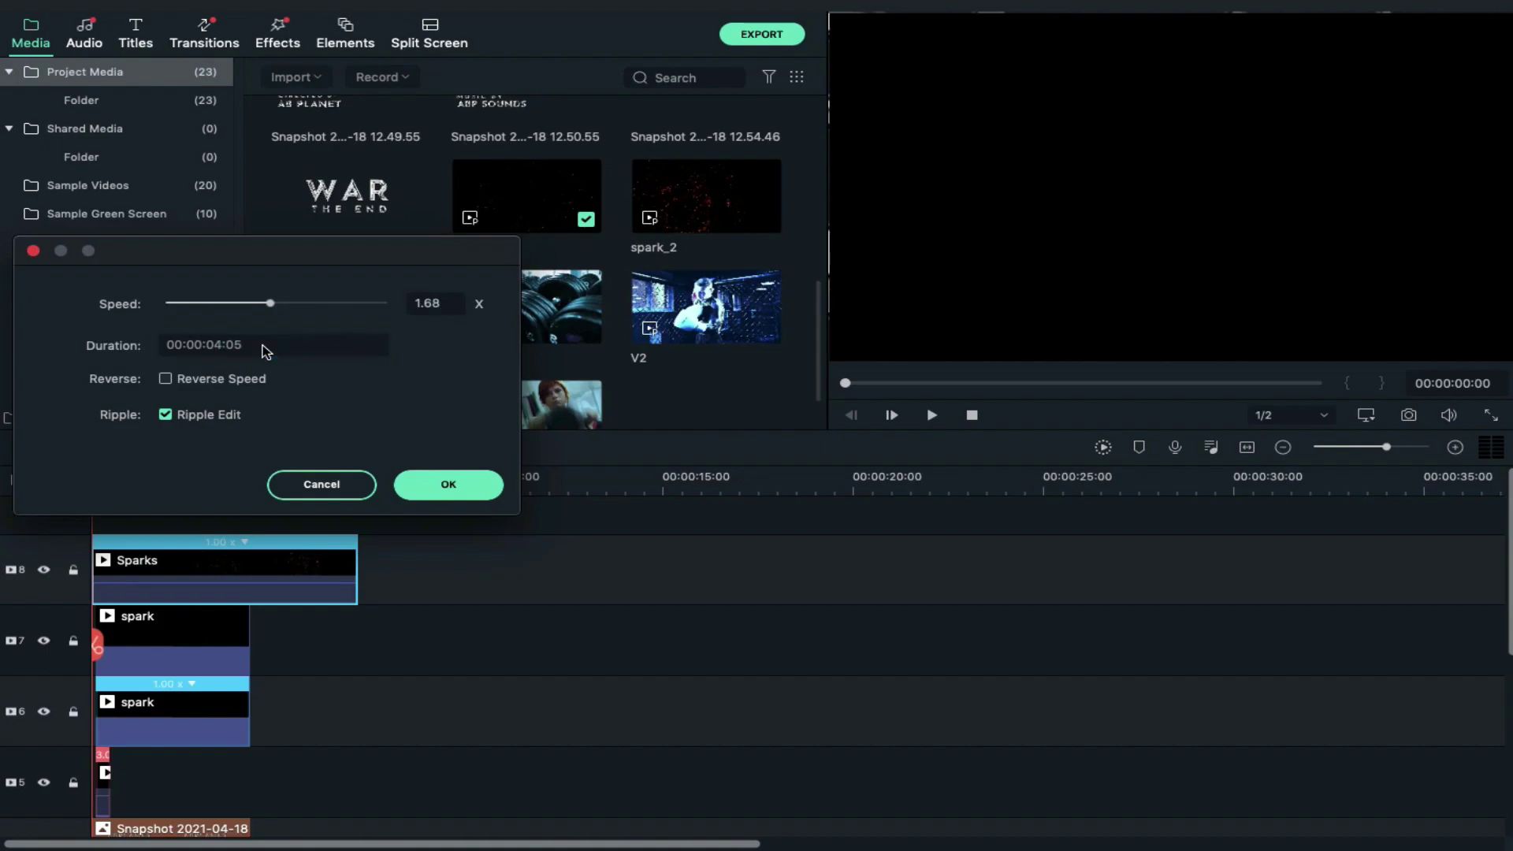
pyautogui.click(482, 487)
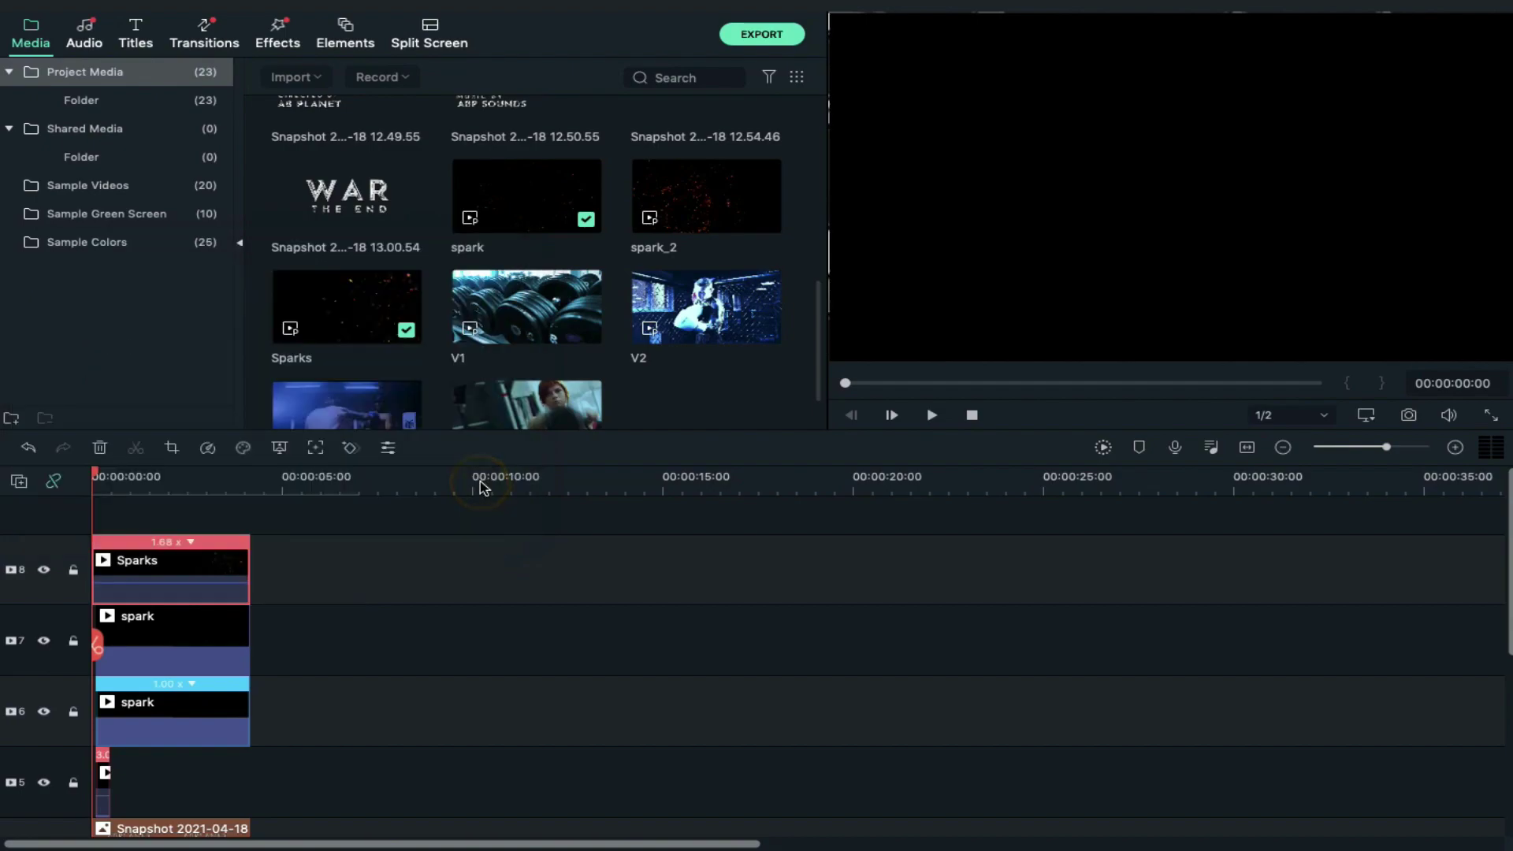
# - Set the Sparks clip's blending mode to Screen
pyautogui.doubleClick(181, 568)
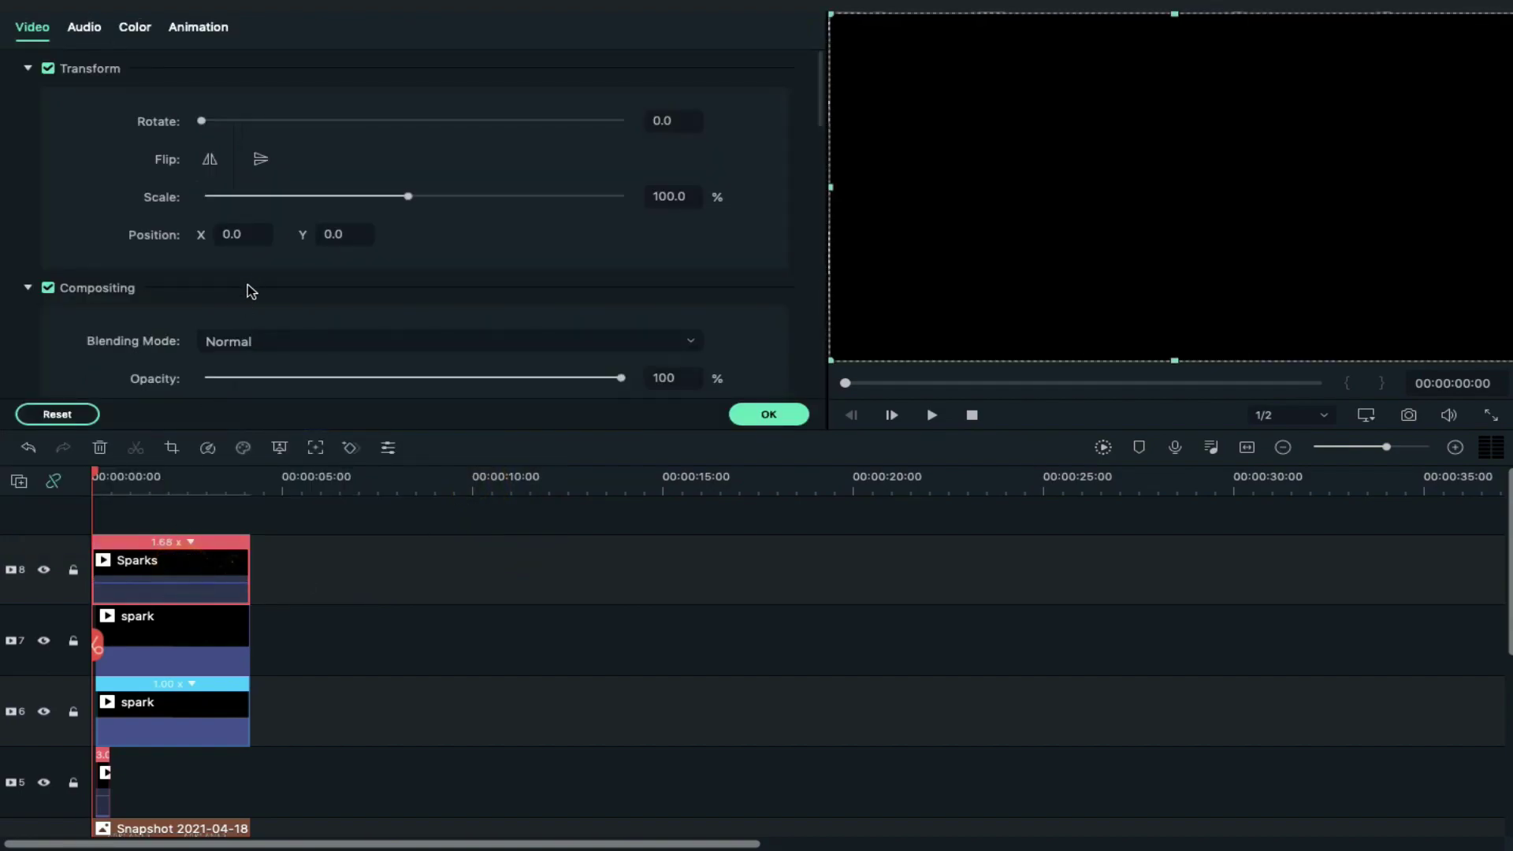
pyautogui.click(246, 342)
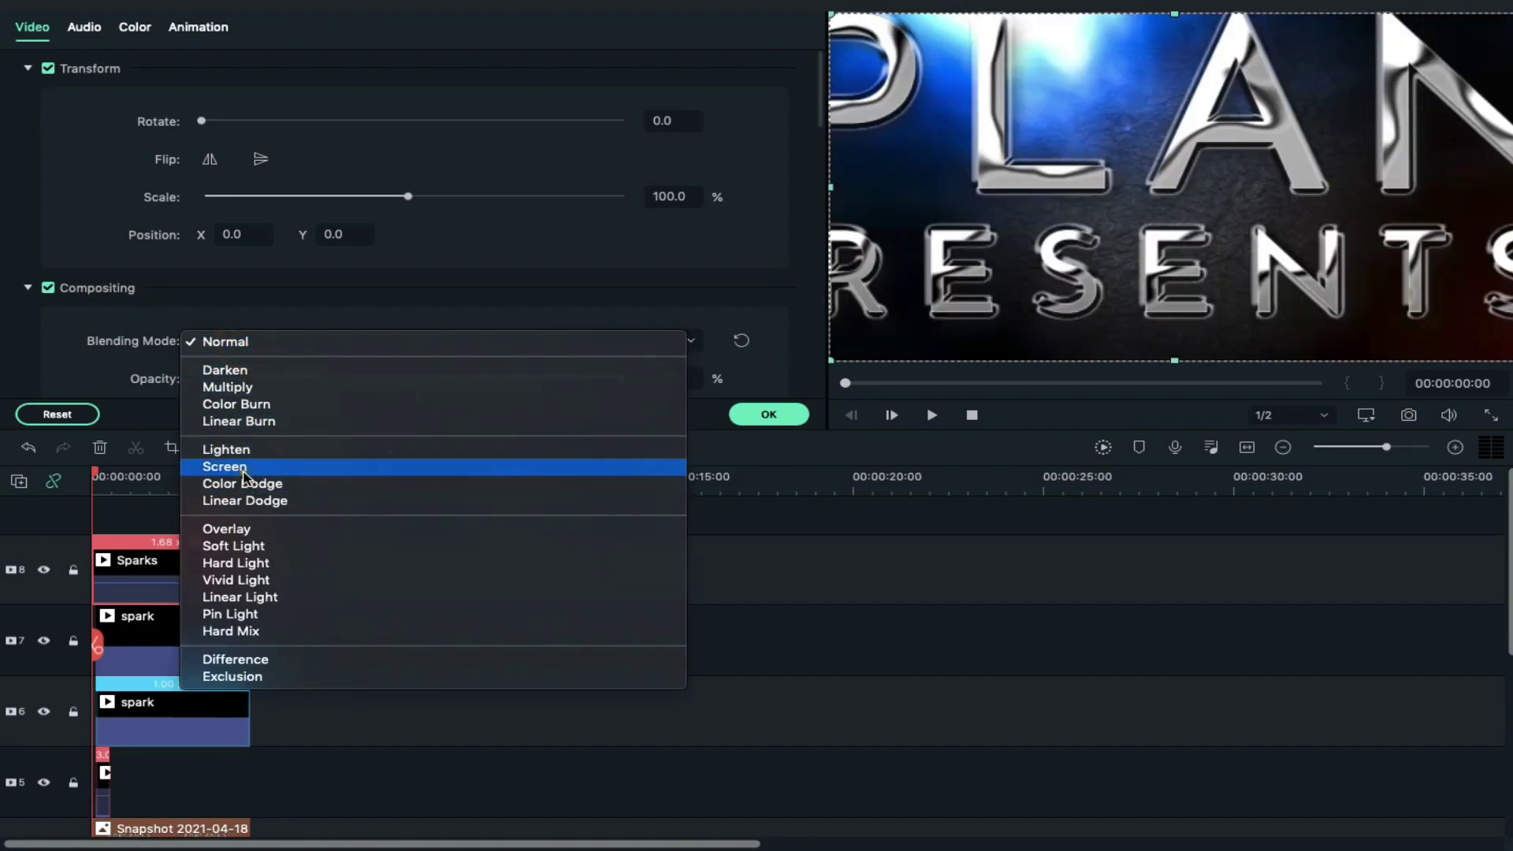
pyautogui.click(240, 467)
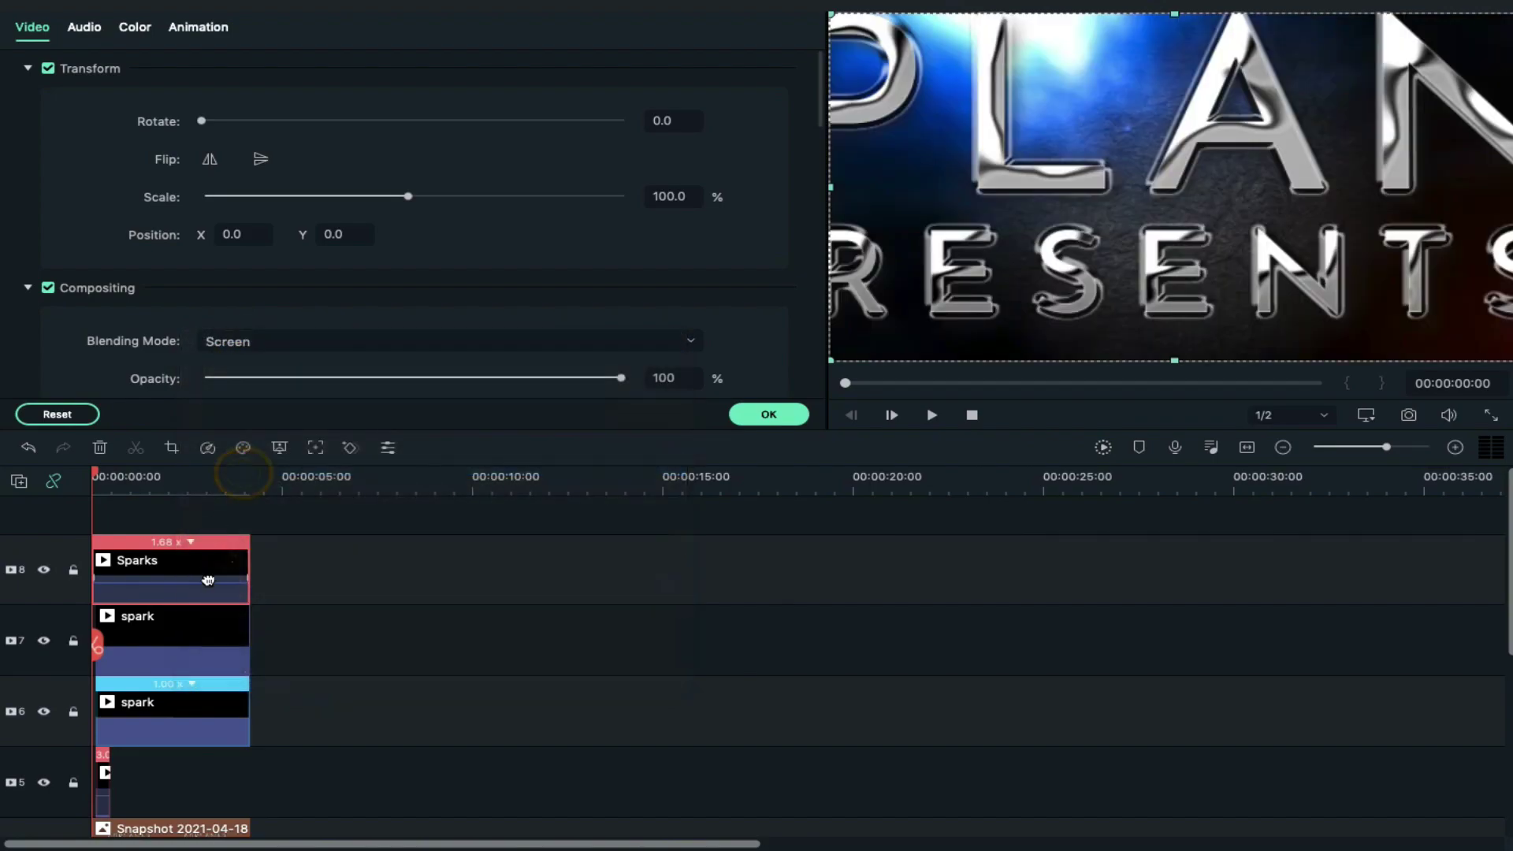
# - Duplicate the Sparks clip onto a new track directly above it, starting at the beginning of the timeline
pyautogui.click(253, 478)
pyautogui.hotkey('ctrl', 'v')
pyautogui.moveTo(343, 577); pyautogui.dragTo(173, 509)
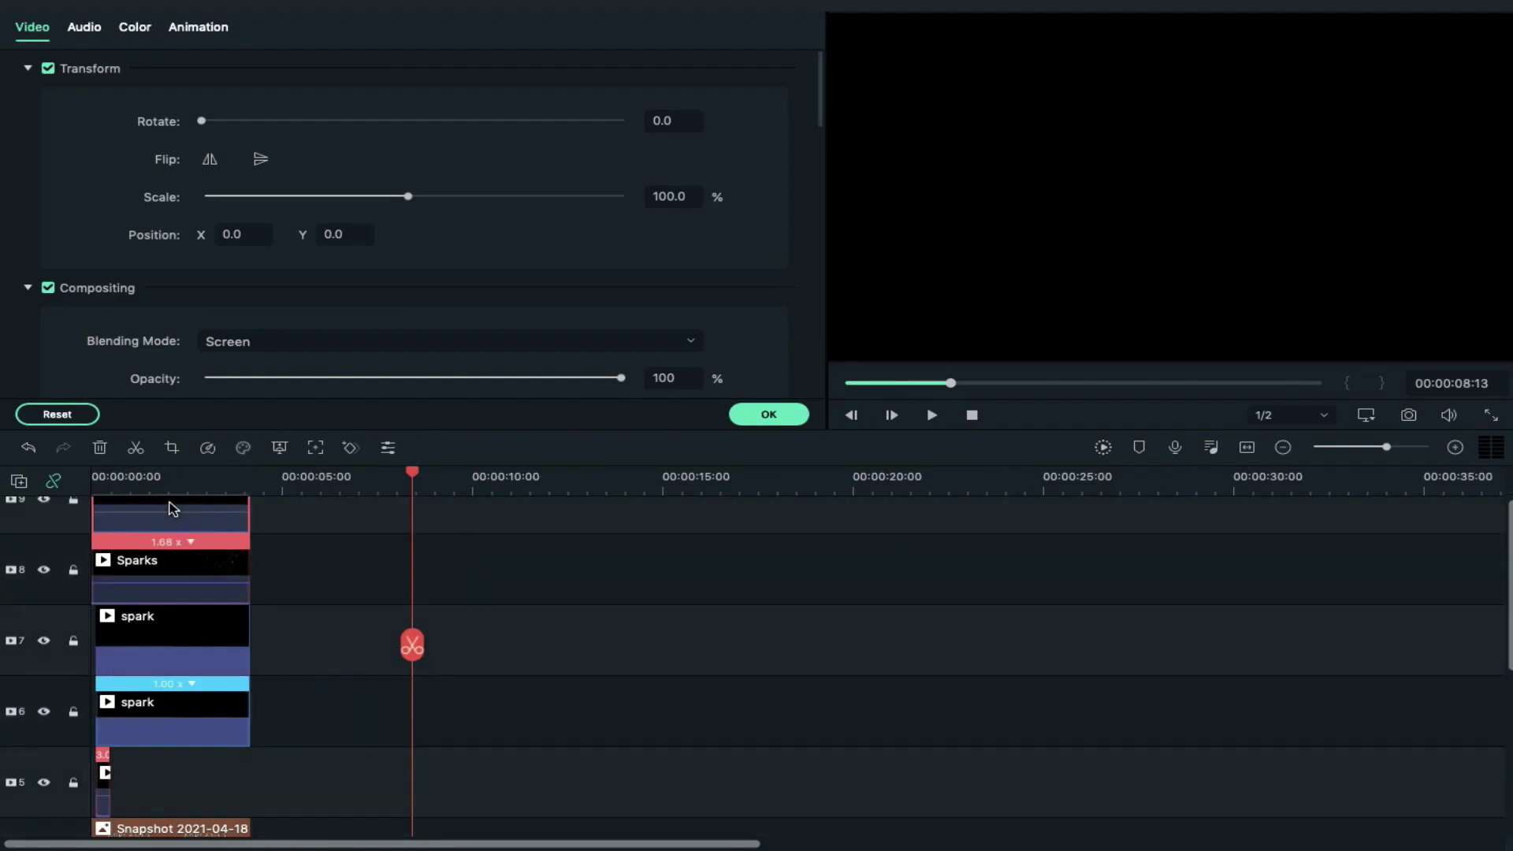
# - Flip the copied Sparks clip horizontally, checking it against the title at 00:00:02:00
pyautogui.click(167, 486)
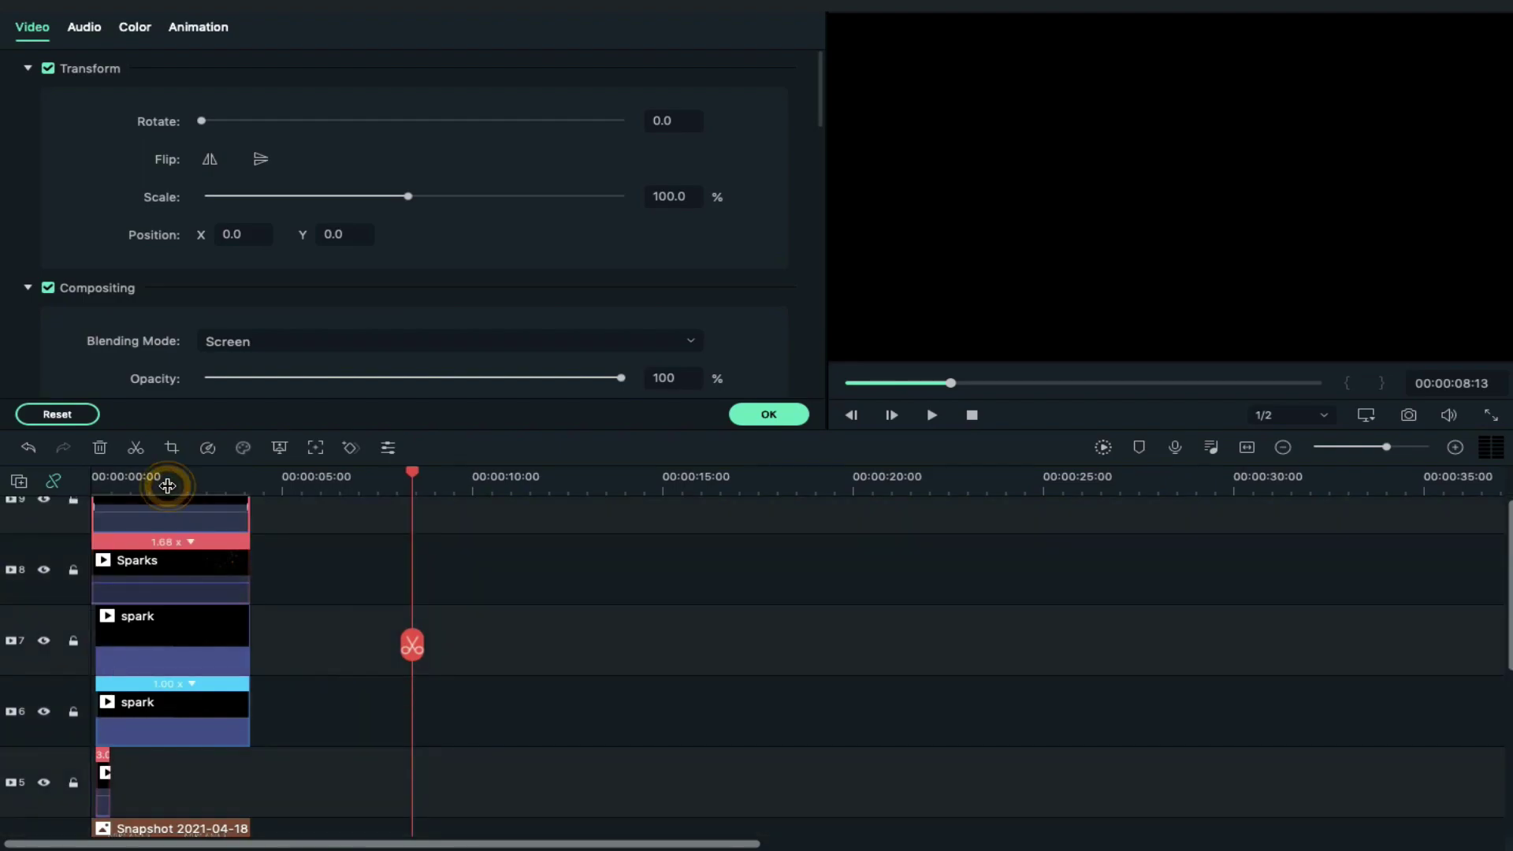
pyautogui.click(167, 486)
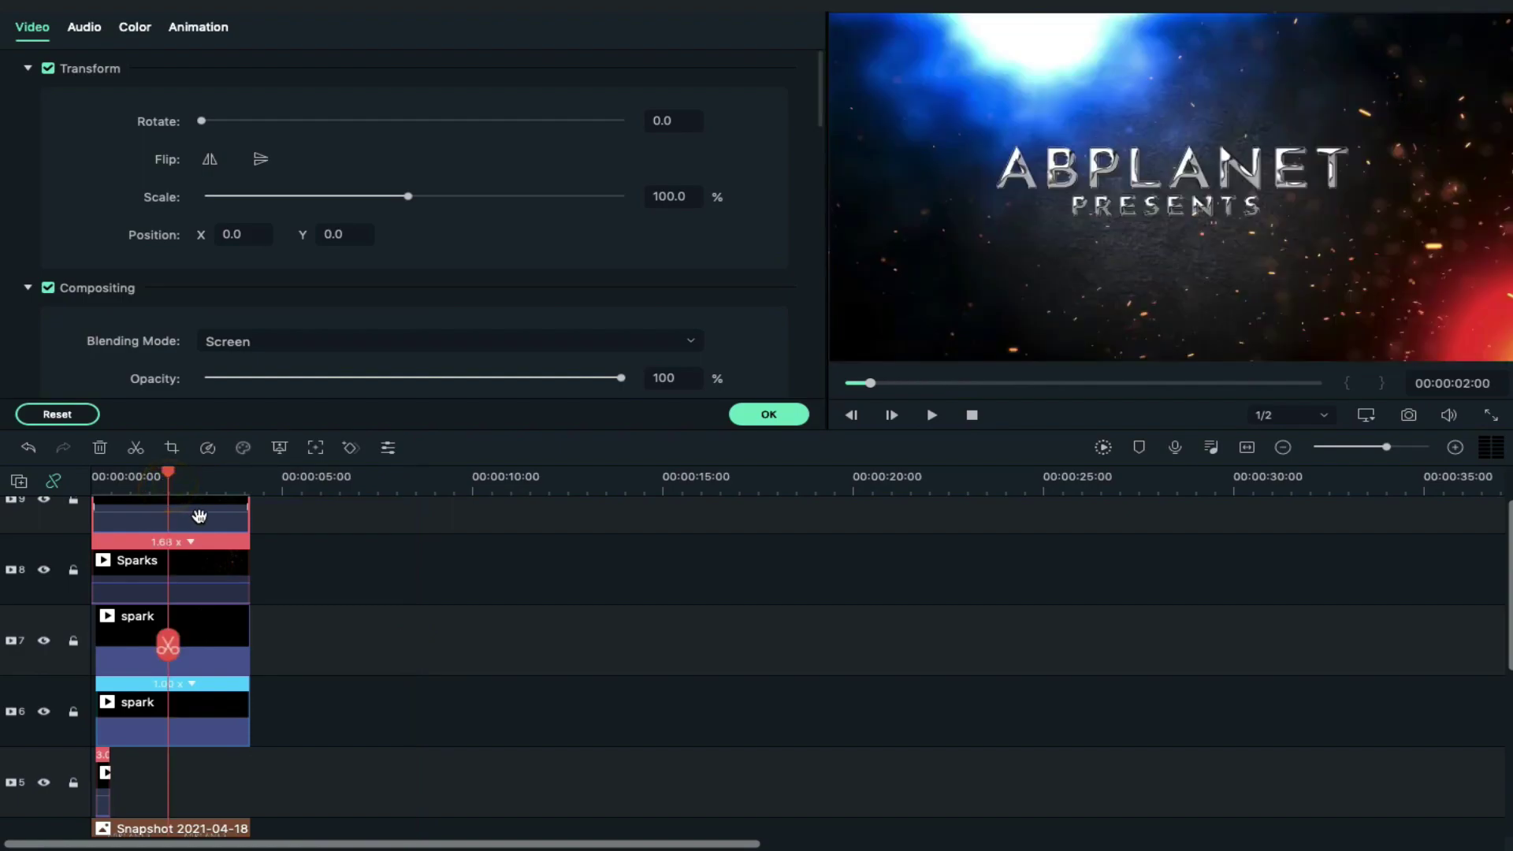
pyautogui.click(199, 516)
pyautogui.click(213, 160)
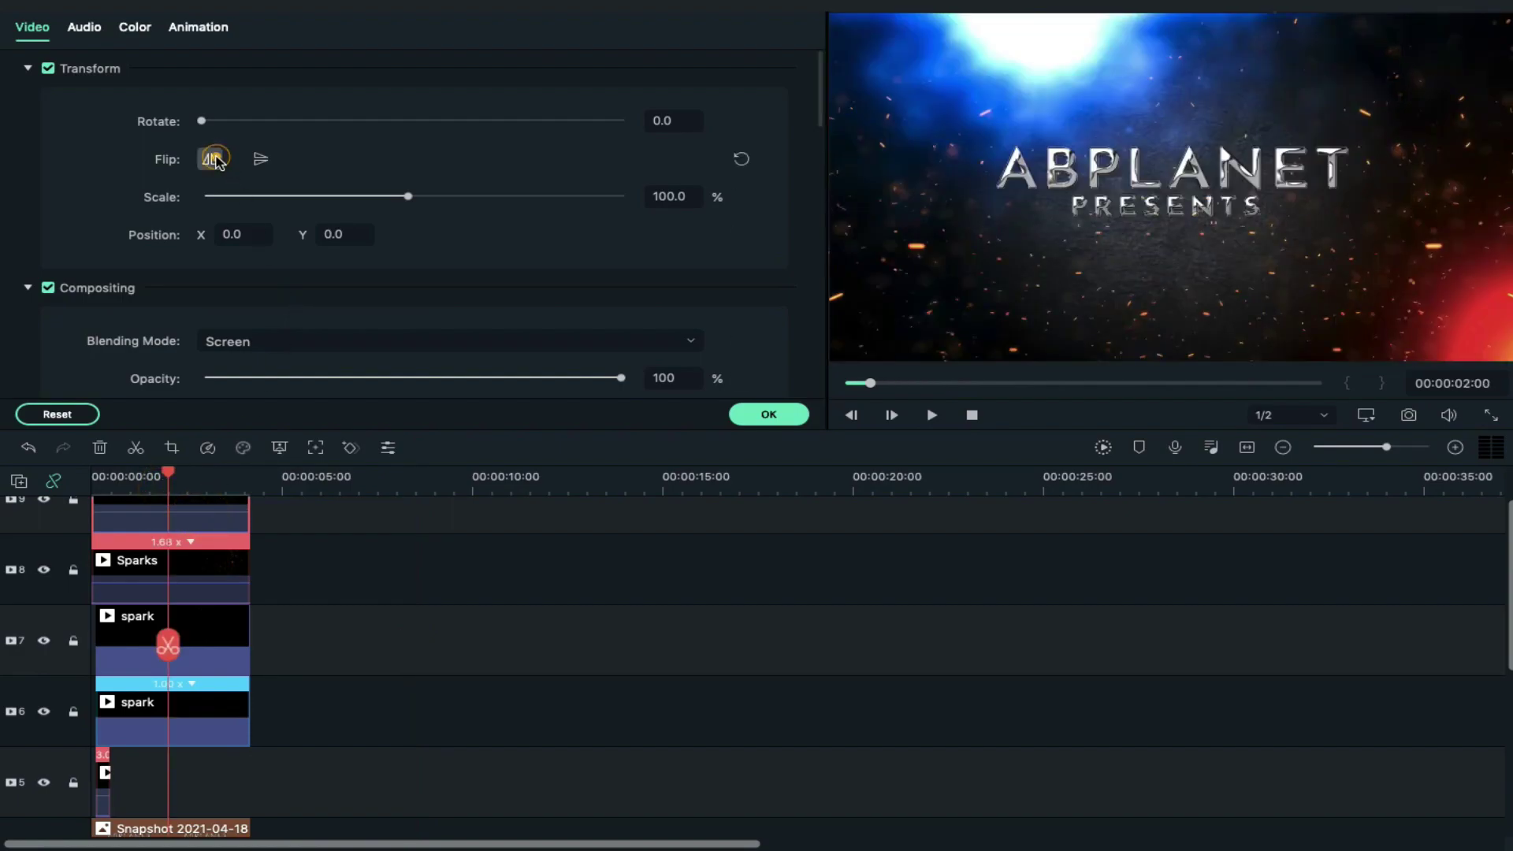
pyautogui.click(409, 546)
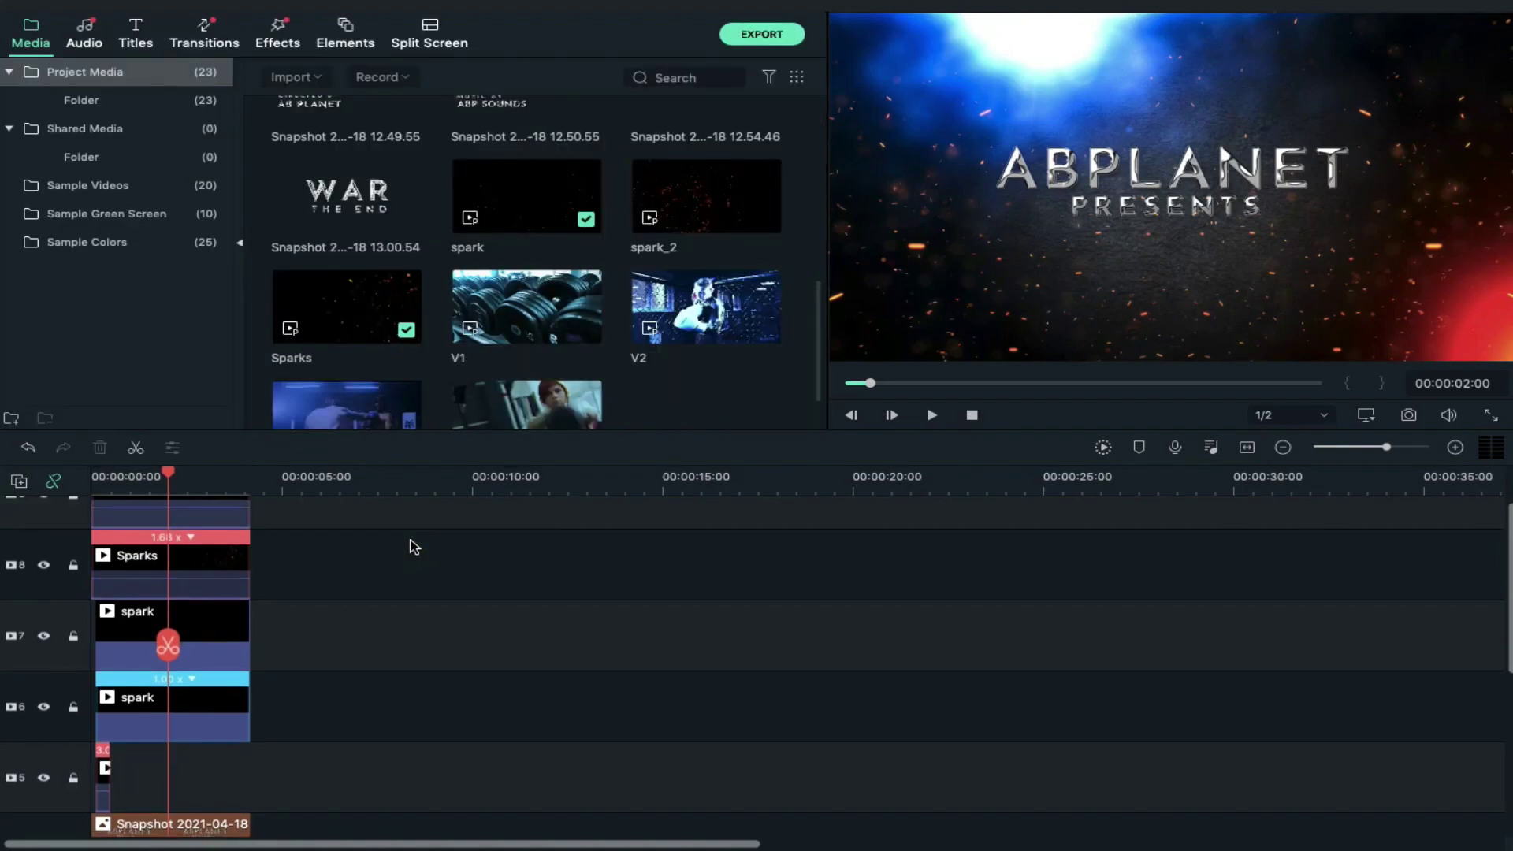
# - Add the grain image on a new topmost track at the timeline start and trim it to end with the title
pyautogui.scroll(-5, 414, 546)
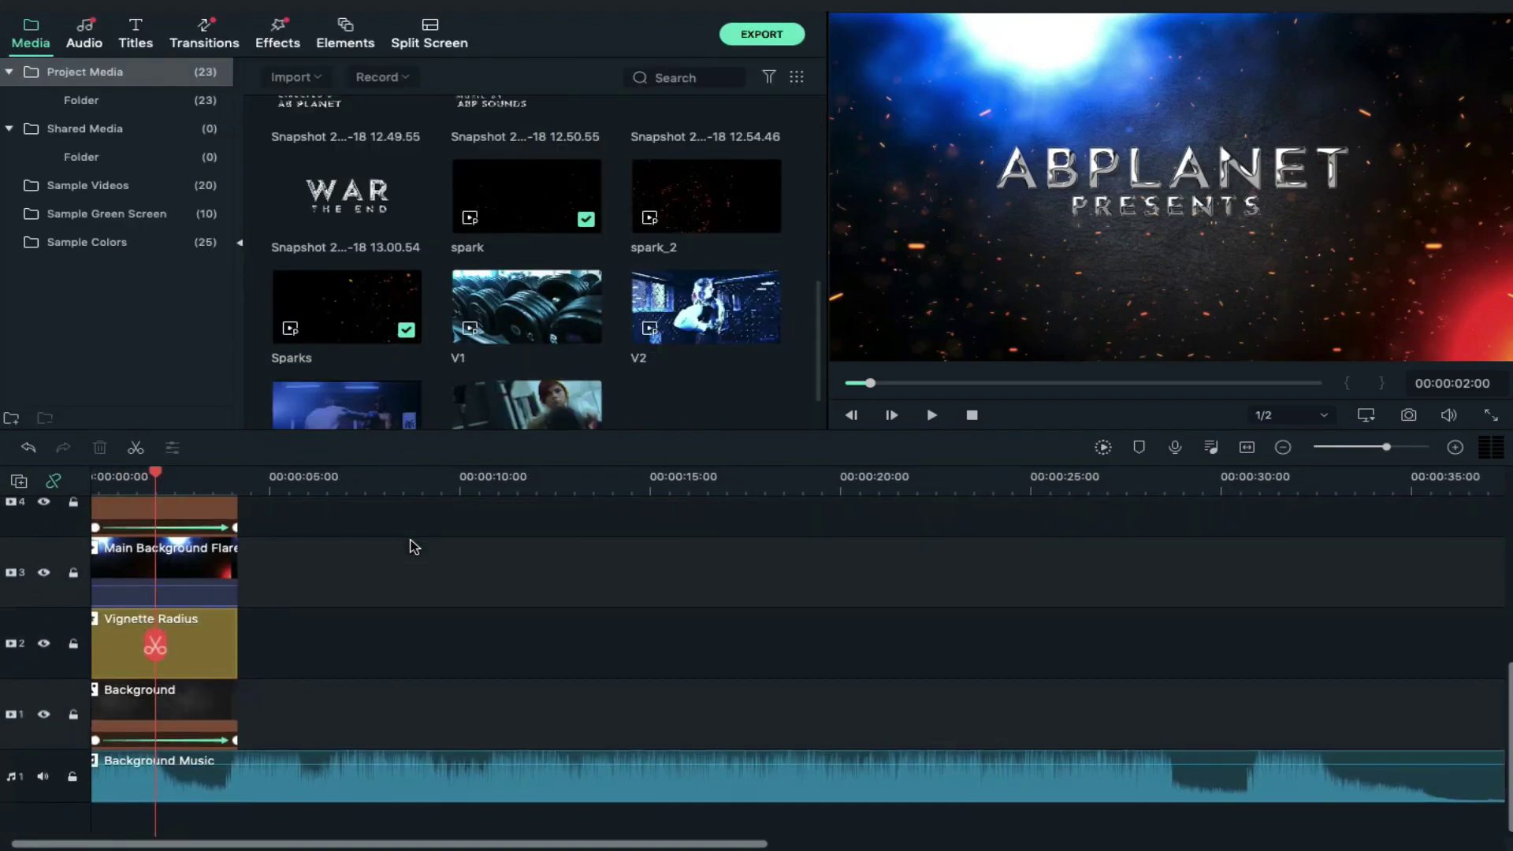
pyautogui.scroll(5, 414, 546)
pyautogui.scroll(3, 706, 197)
pyautogui.moveTo(706, 150); pyautogui.dragTo(91, 508)
pyautogui.moveTo(279, 506); pyautogui.dragTo(249, 507)
# - Set the grain image's blending mode to Screen
pyautogui.click(201, 504)
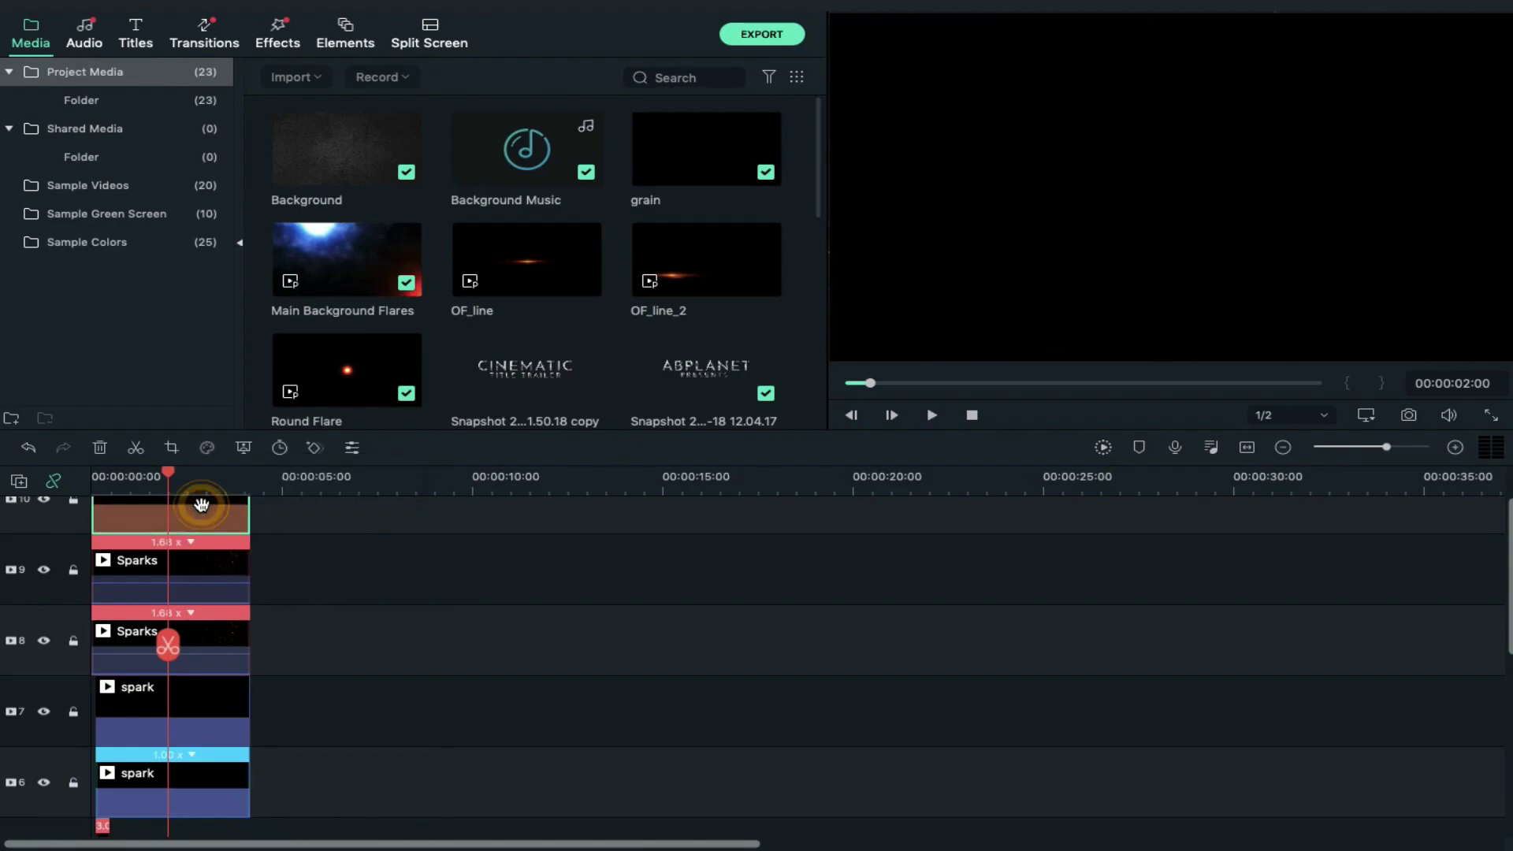
pyautogui.doubleClick(201, 504)
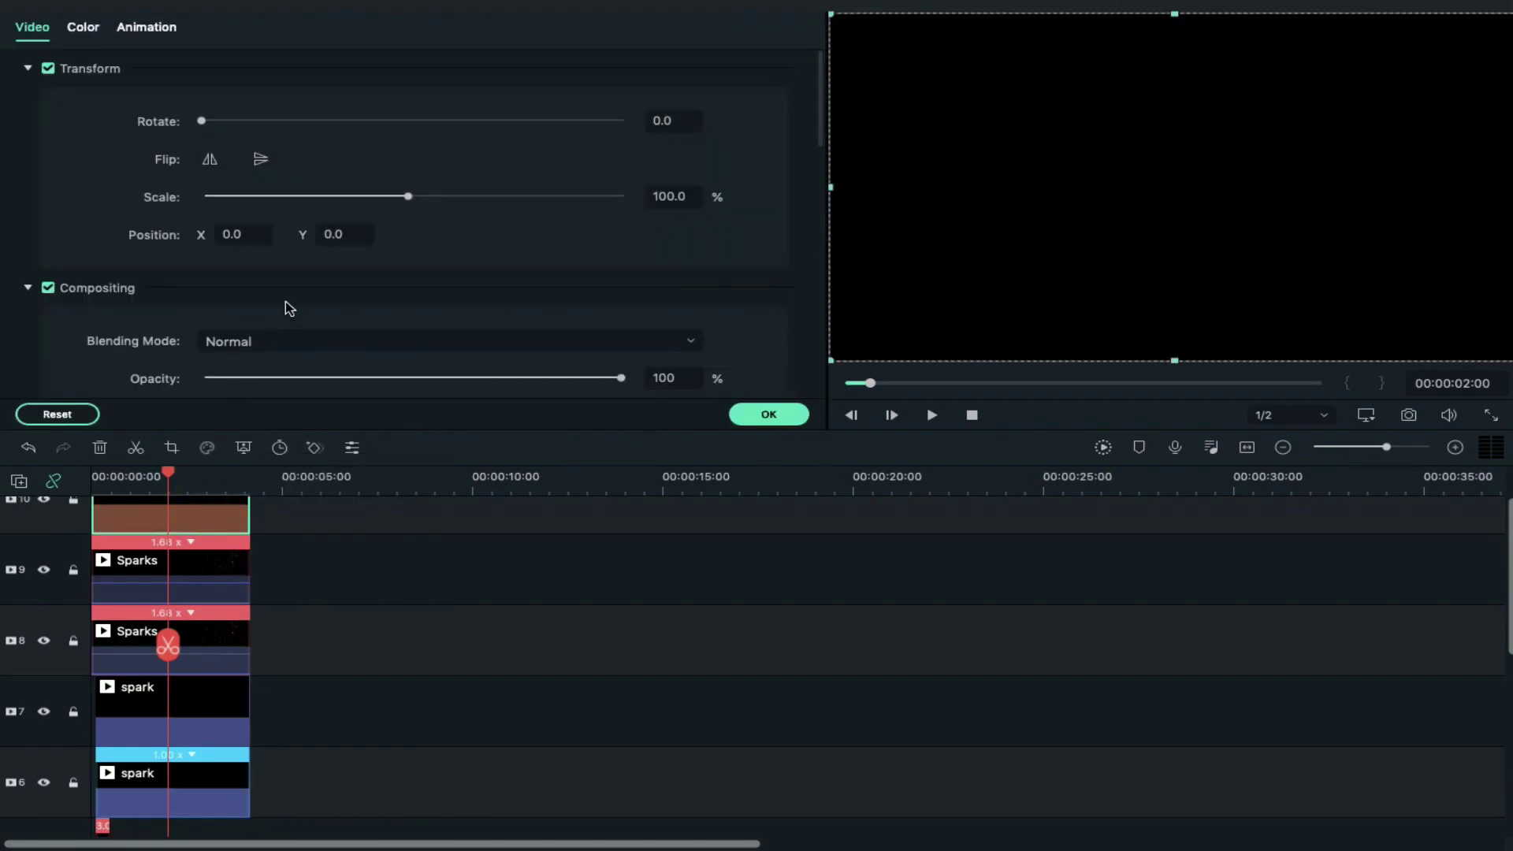
pyautogui.click(270, 341)
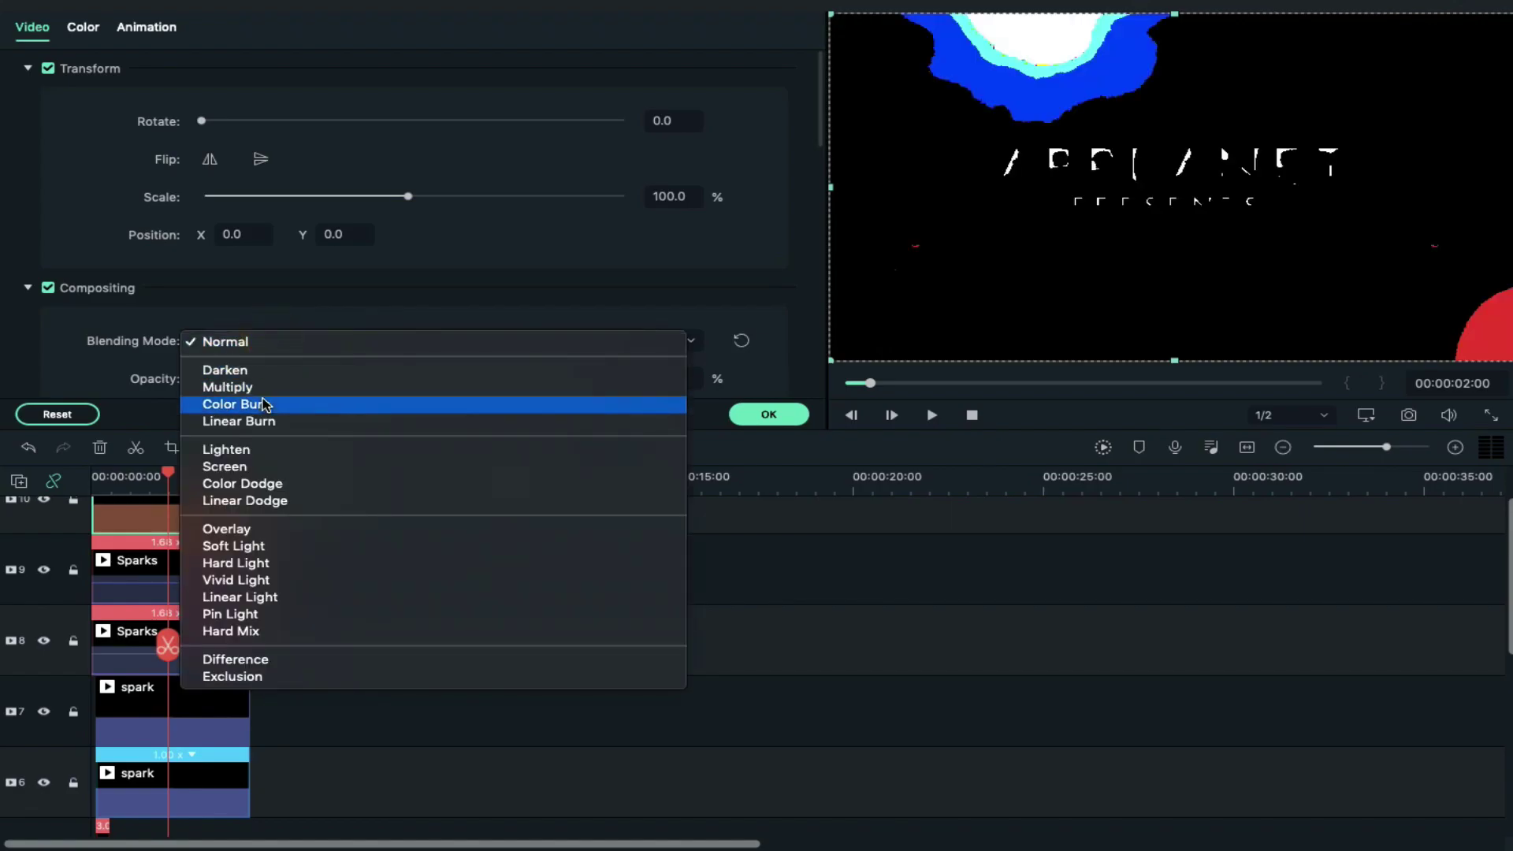
pyautogui.click(226, 467)
pyautogui.click(343, 603)
# - Select all clips of the first title scene except the Background Music, and place the playhead at the scene's end
pyautogui.scroll(-1, 263, 773)
pyautogui.moveTo(262, 774); pyautogui.dragTo(91, 736)
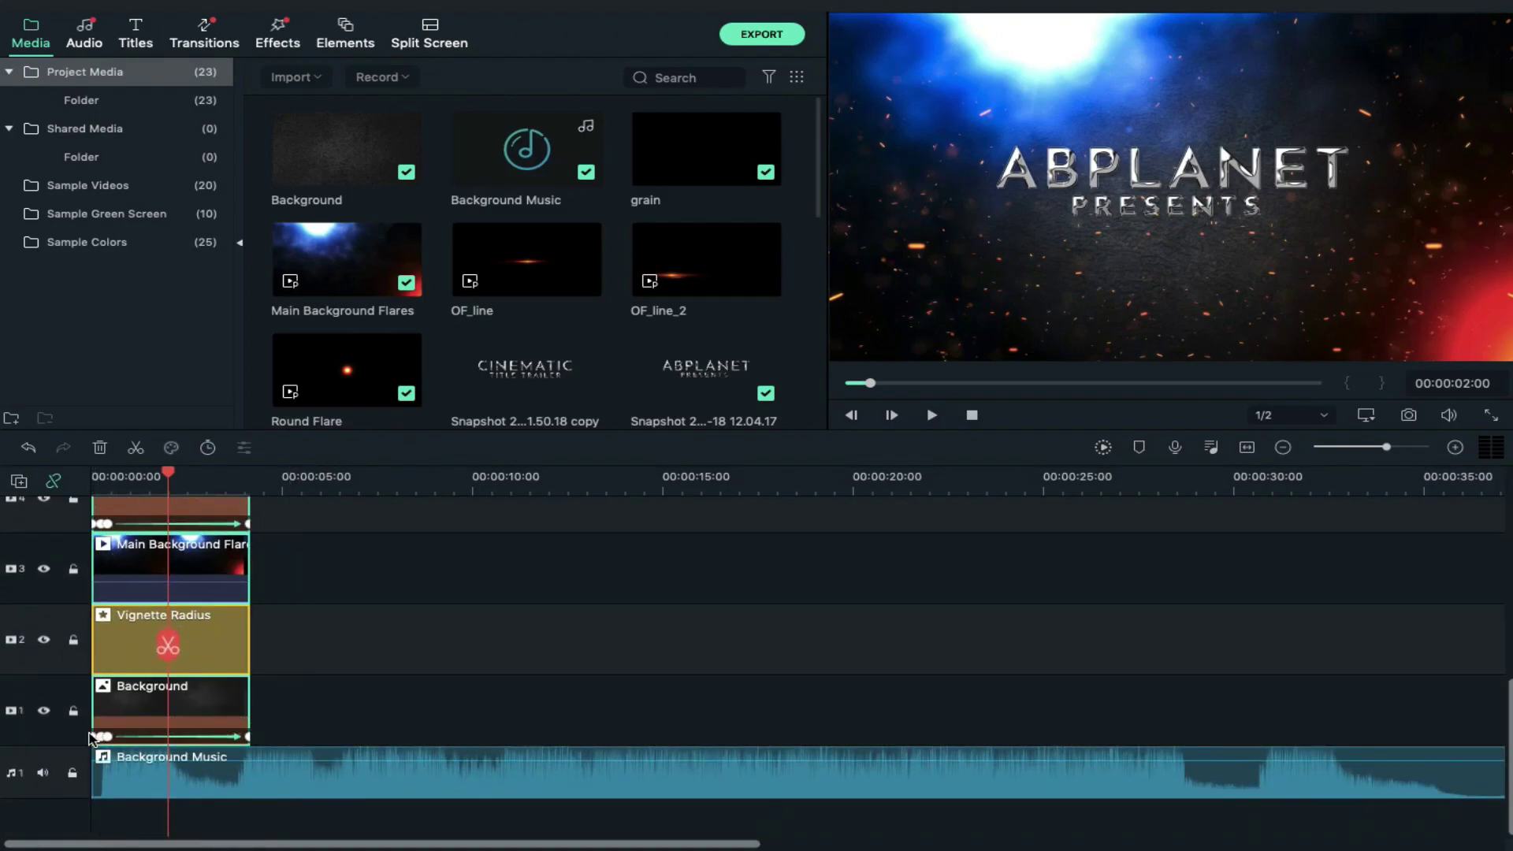
pyautogui.click(250, 484)
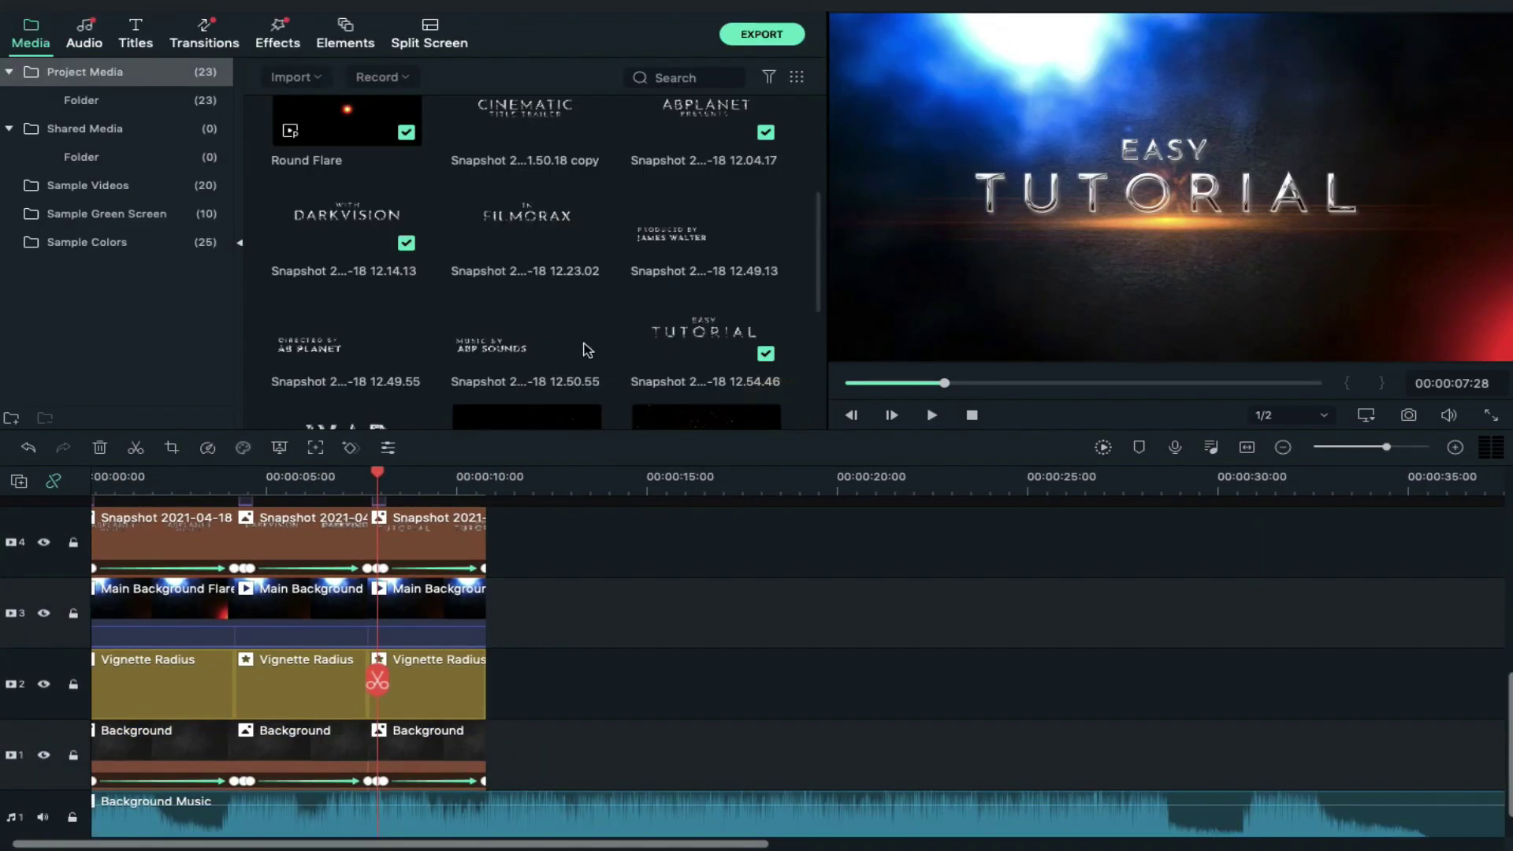
# - Place the V1 video on track 1 right after the third Background clip and move the playhead to its start
pyautogui.scroll(-5, 555, 339)
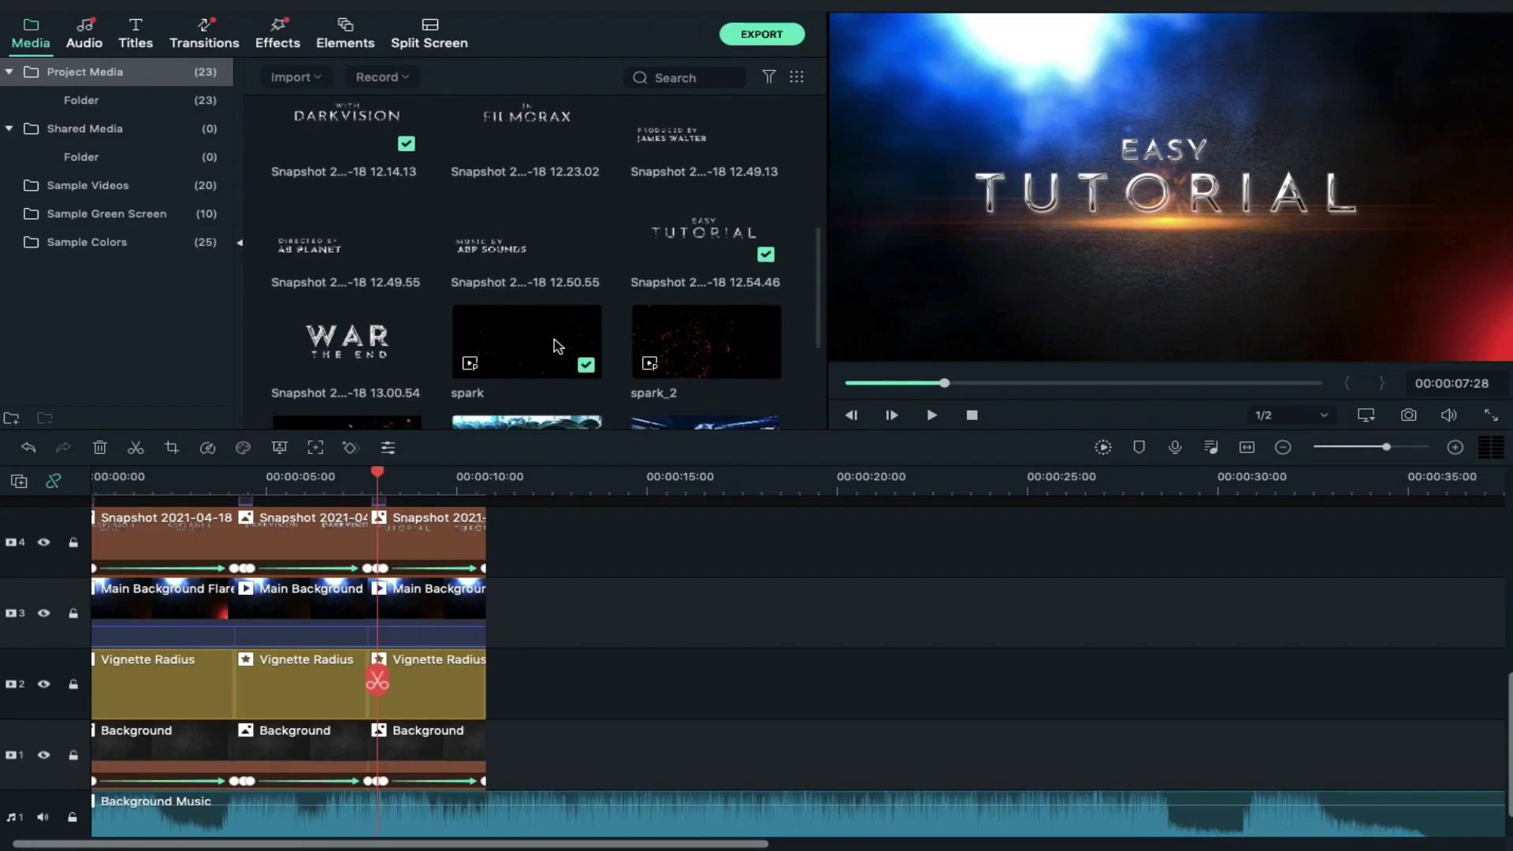
pyautogui.scroll(-3, 554, 338)
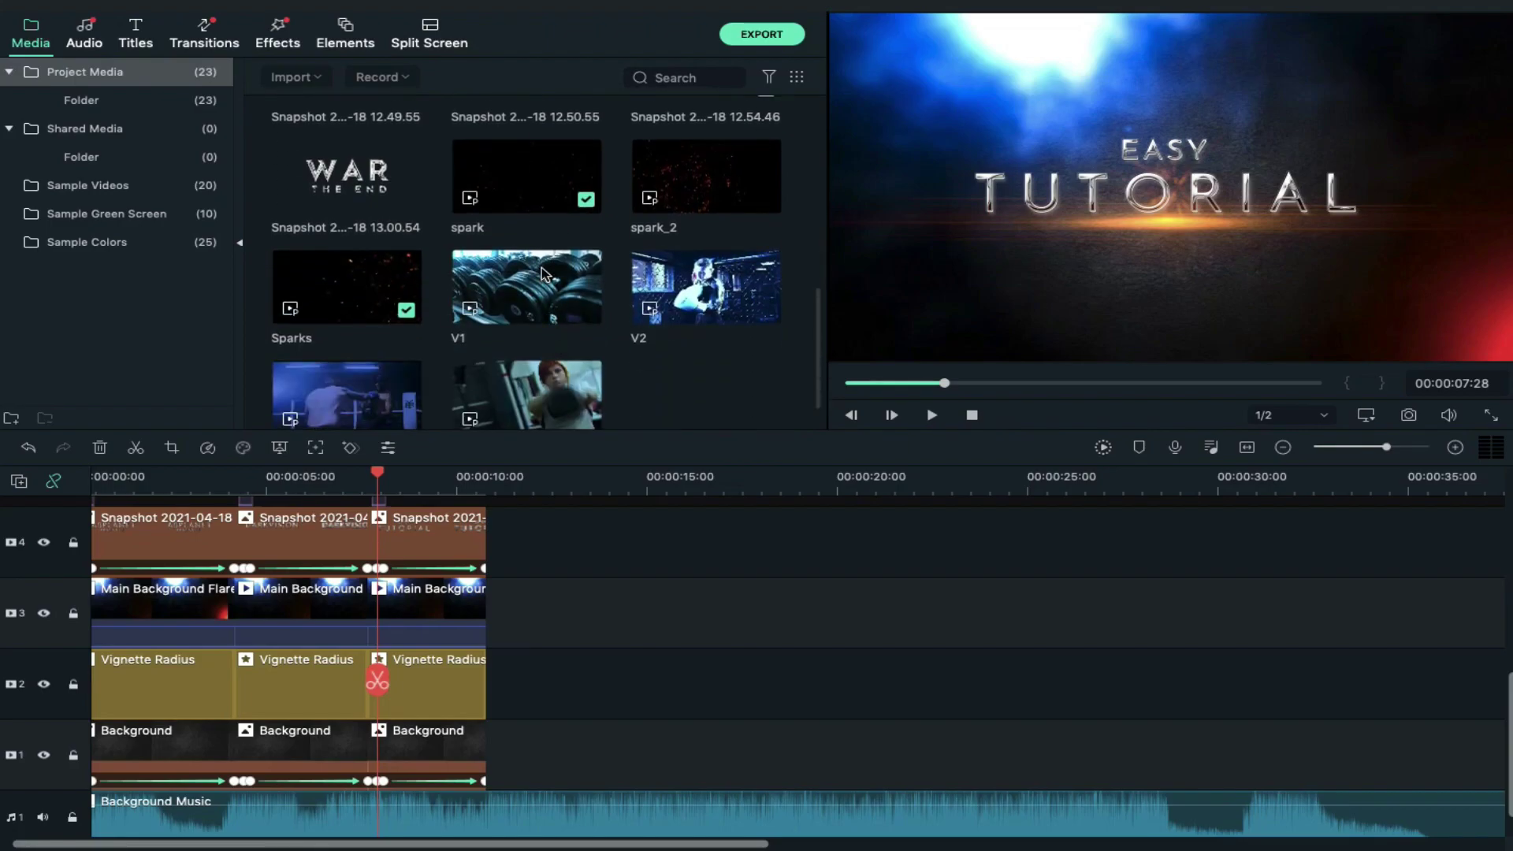
pyautogui.moveTo(542, 274); pyautogui.dragTo(497, 745)
pyautogui.click(487, 482)
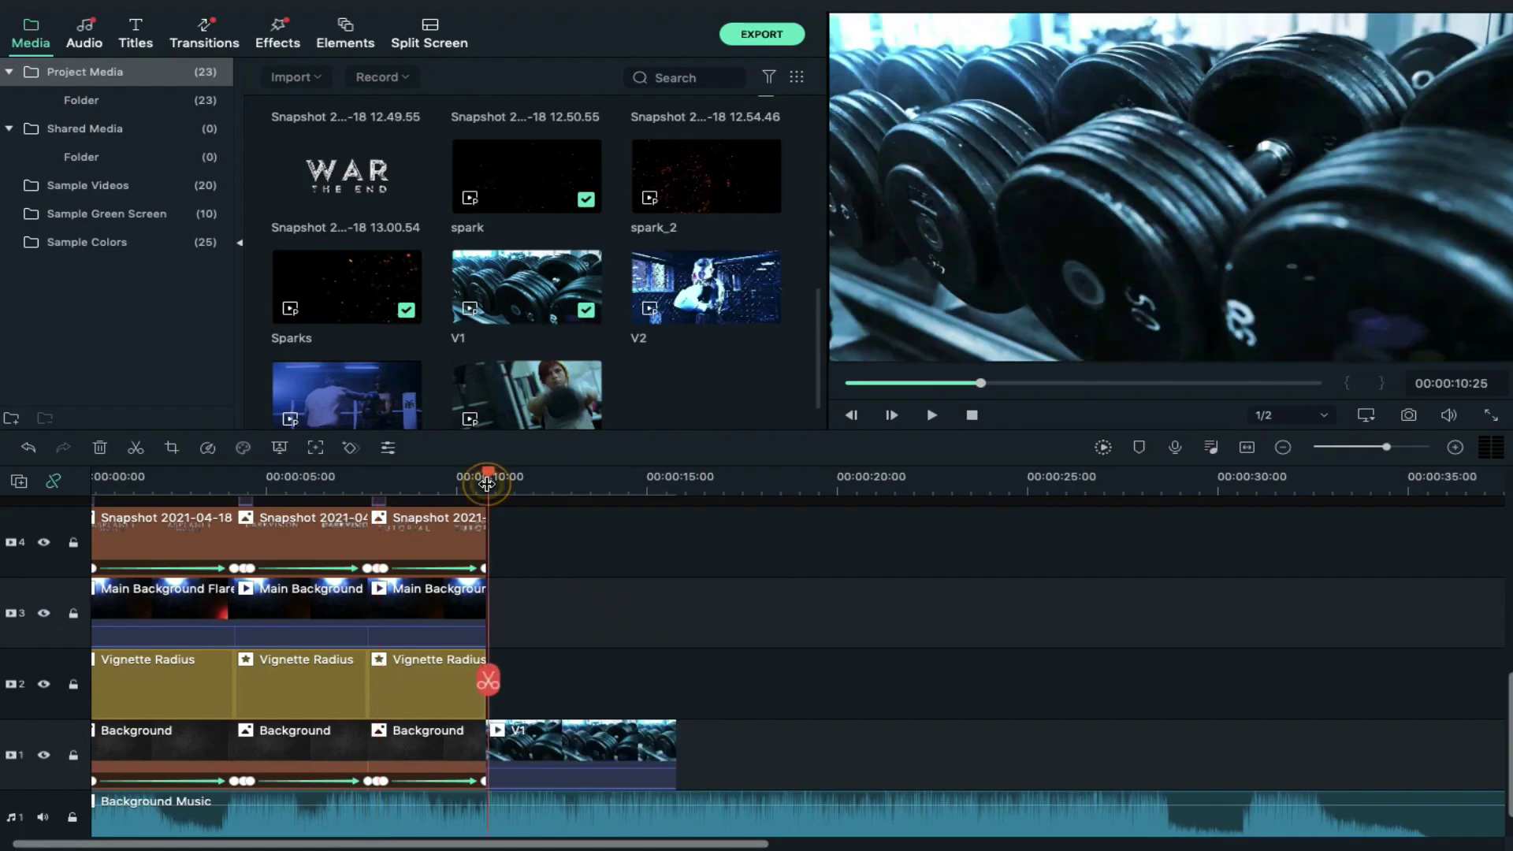
# - Play the V1 video and trim its end to 00:00:14:14
pyautogui.press('space')
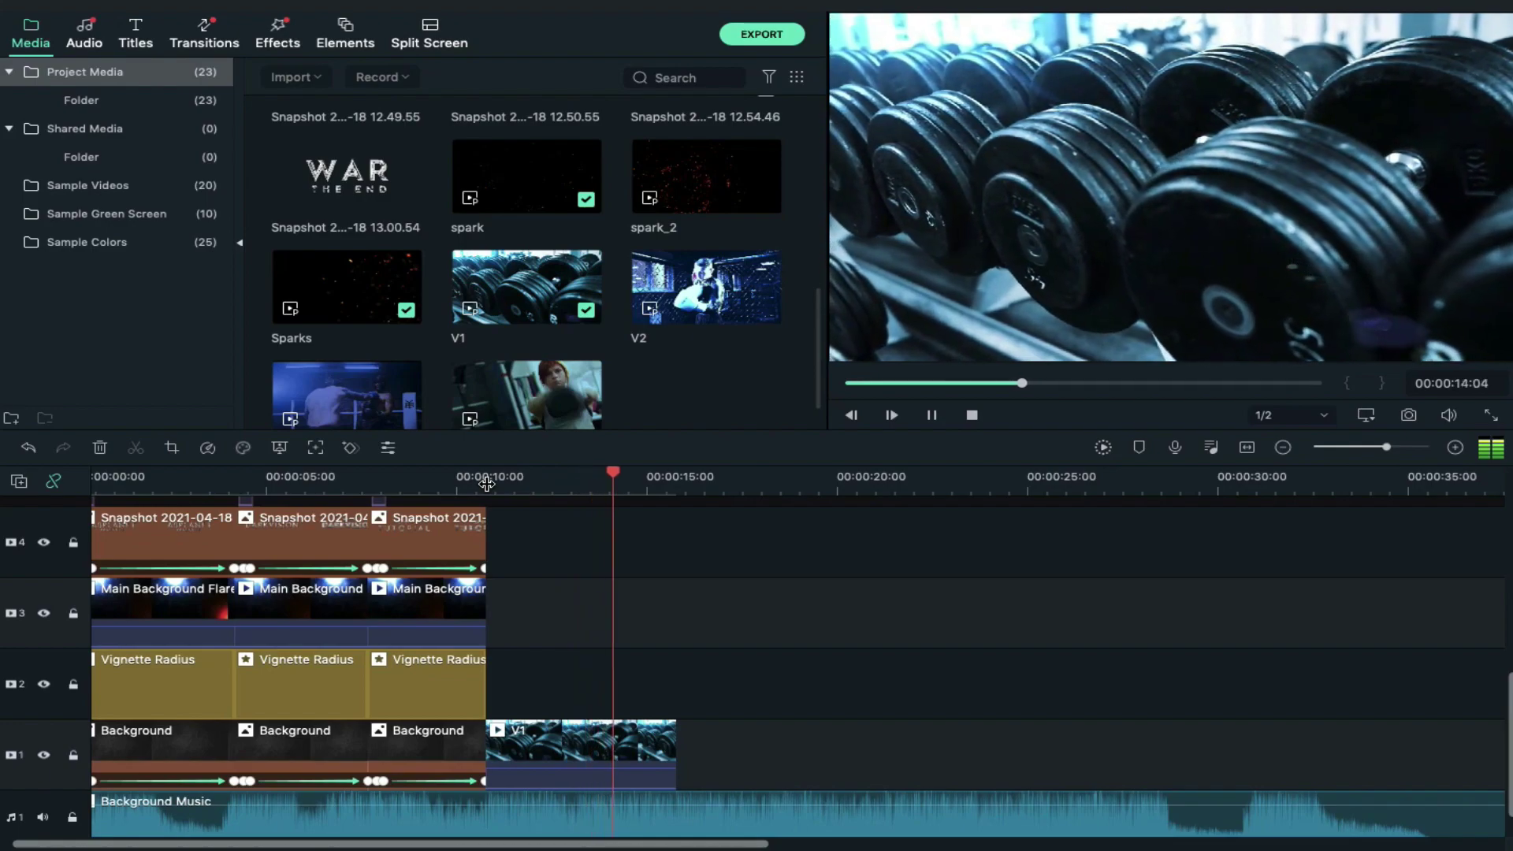
pyautogui.press('space')
pyautogui.moveTo(643, 478); pyautogui.dragTo(625, 473)
pyautogui.moveTo(674, 740); pyautogui.dragTo(624, 740)
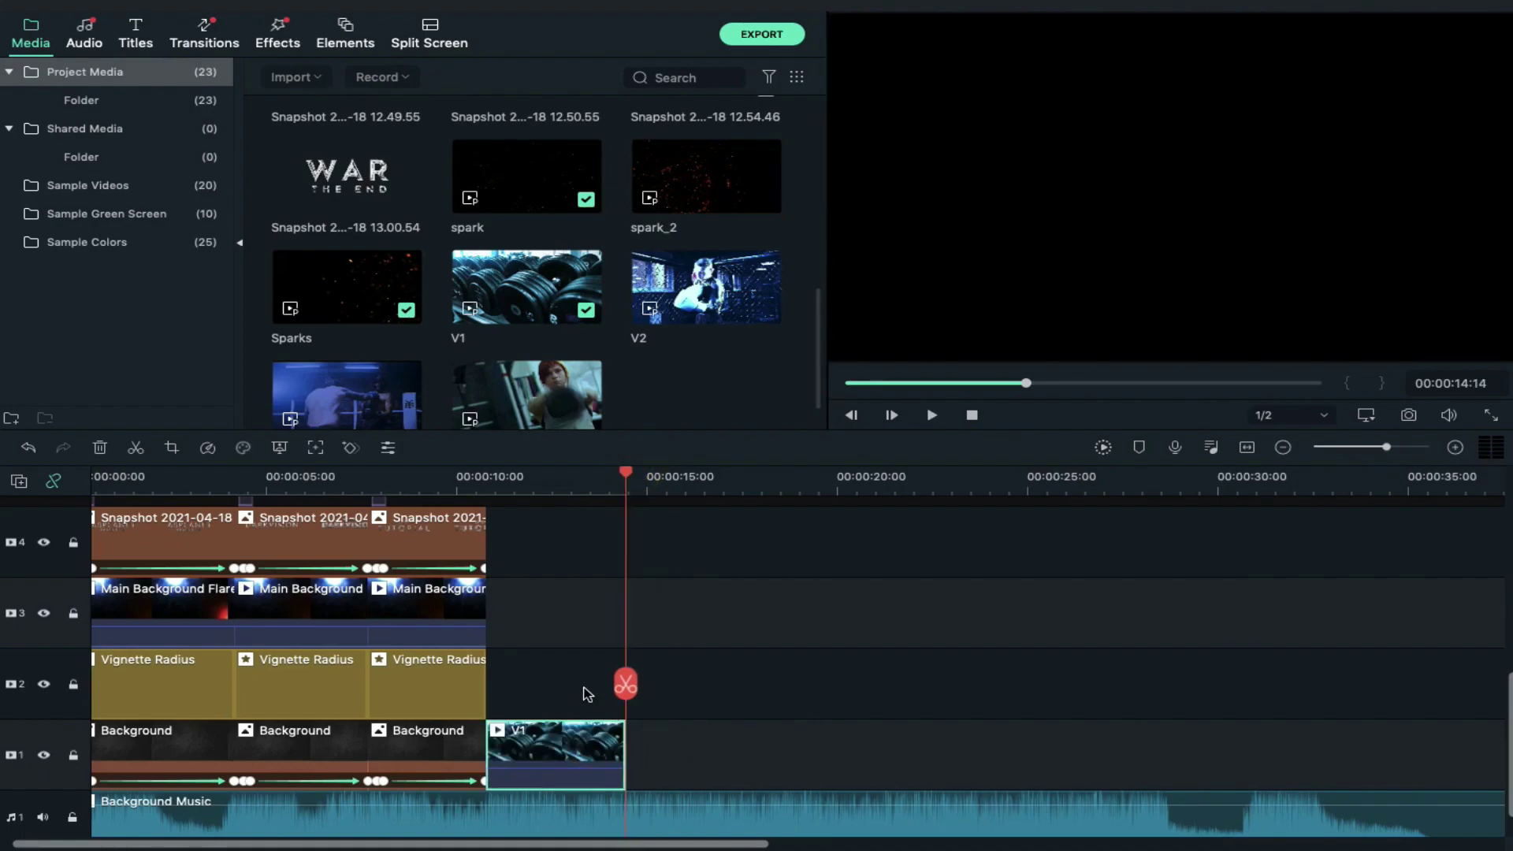
# - Place the "Music by ABP Sounds" snapshot on track 2 above V1 and trim it to end with V1
pyautogui.click(530, 476)
pyautogui.scroll(3, 603, 760)
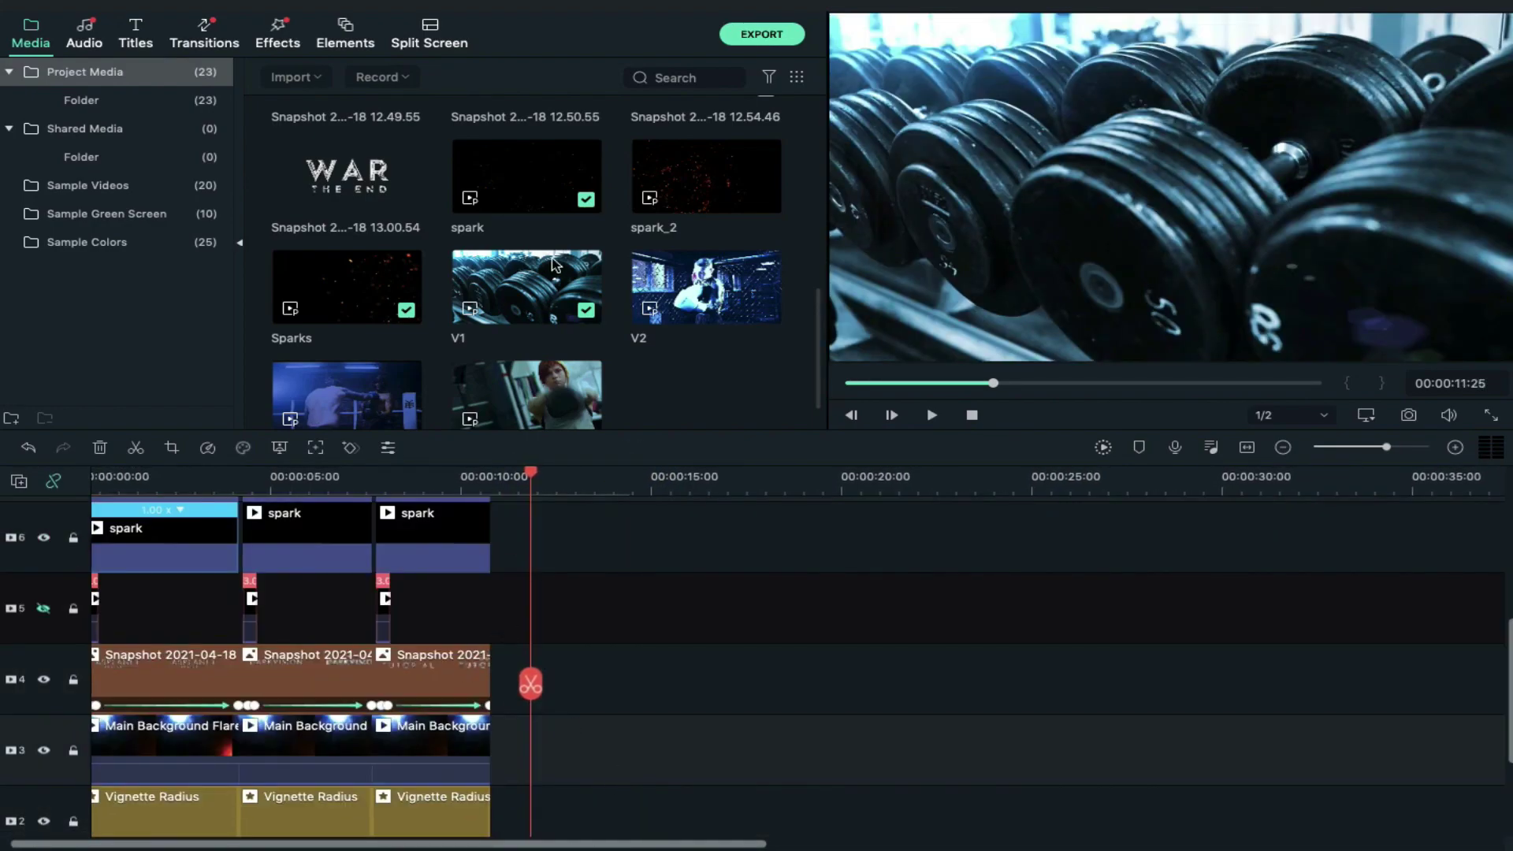
pyautogui.scroll(5, 556, 264)
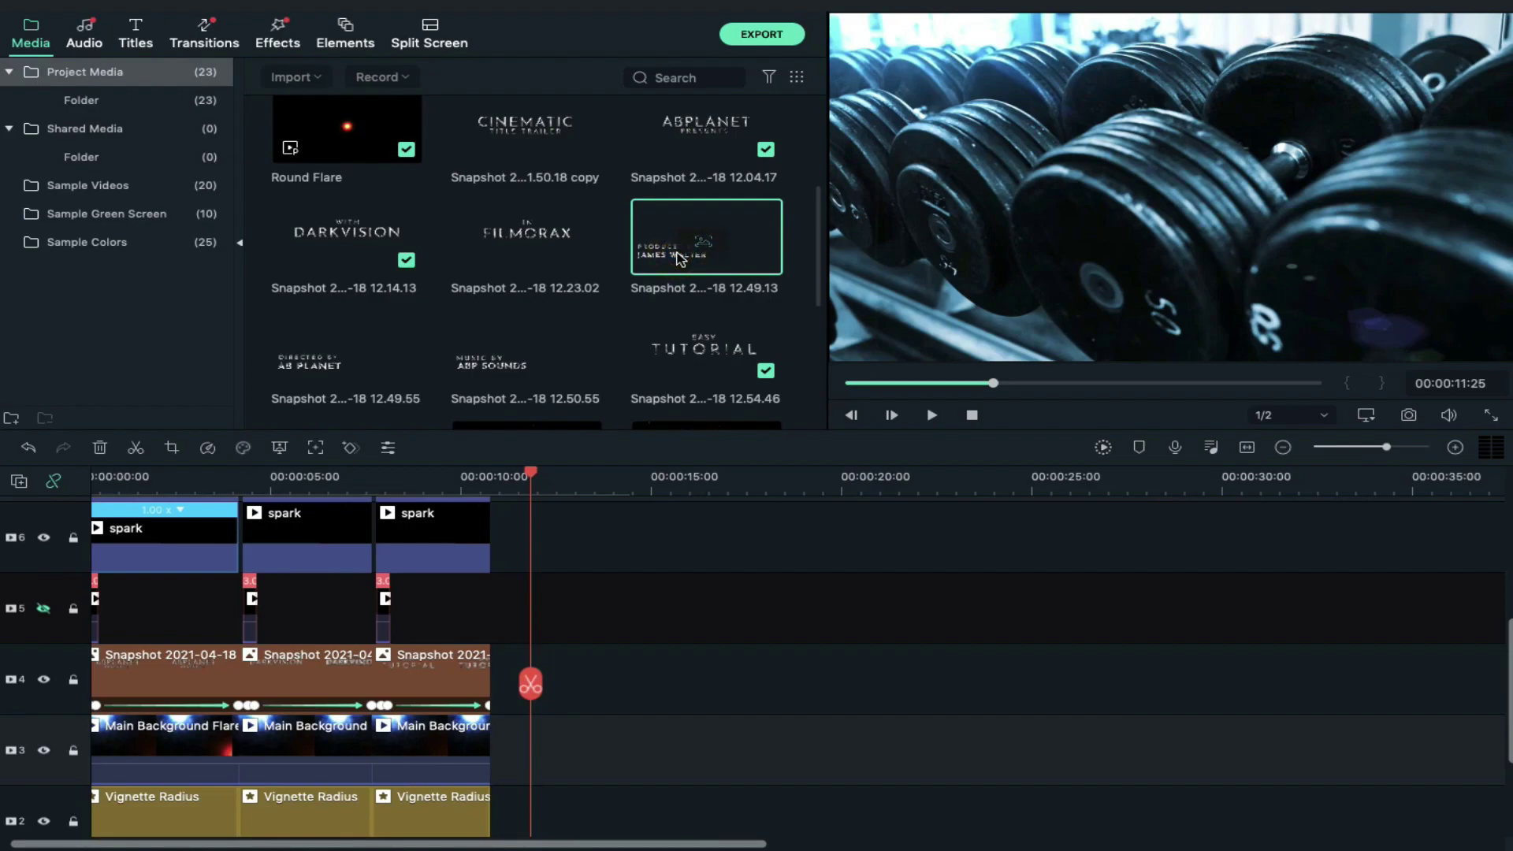
pyautogui.moveTo(534, 335); pyautogui.dragTo(512, 750)
pyautogui.click(686, 714)
pyautogui.moveTo(688, 709); pyautogui.dragTo(641, 707)
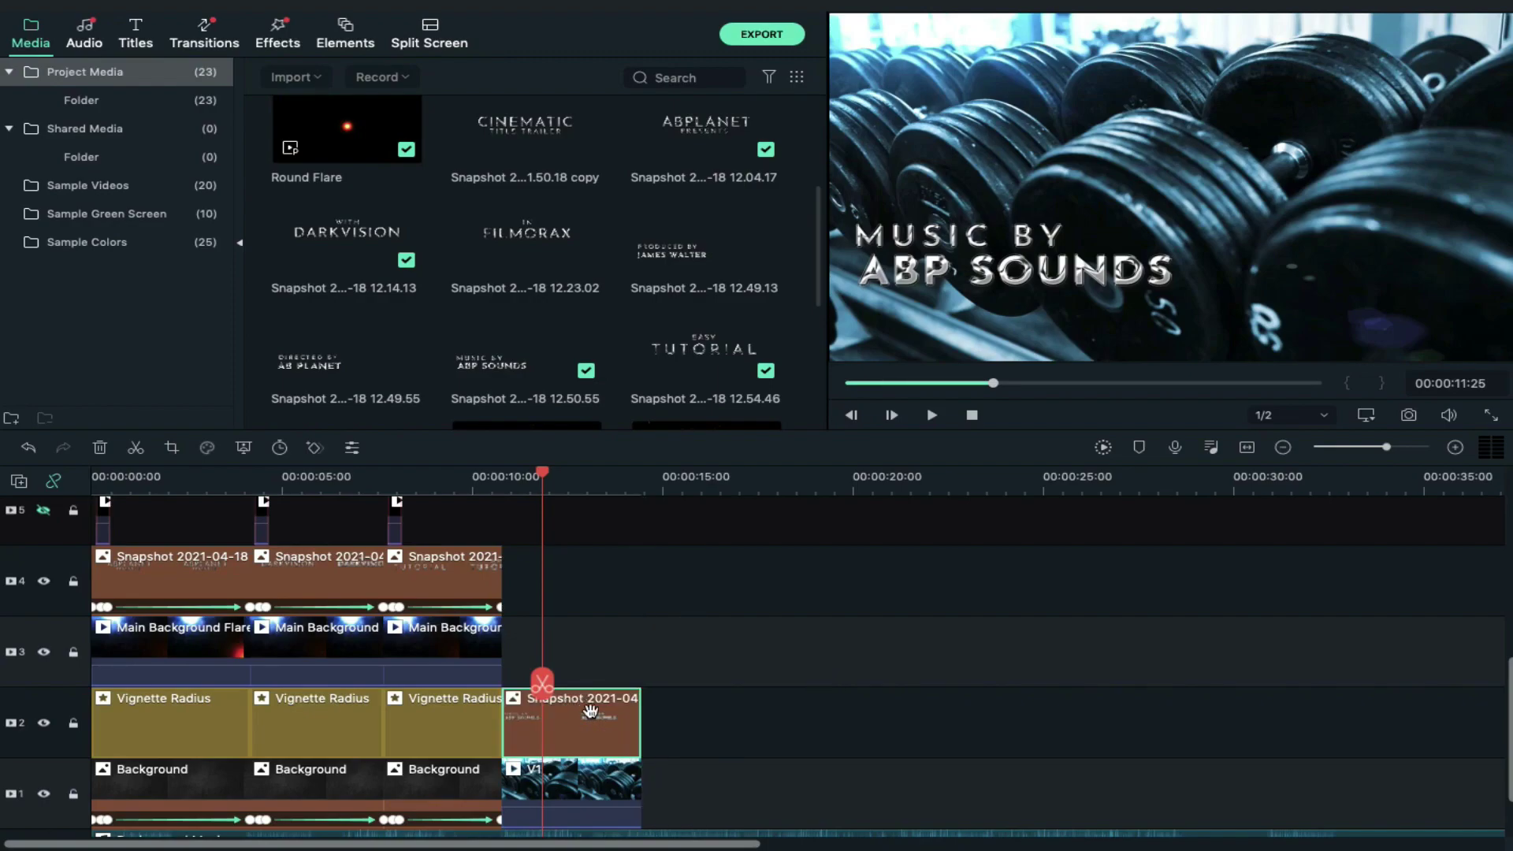
# - Add a custom animation keyframe at the start of the "Music by ABP Sounds" title with its scale at 400%
pyautogui.scroll(1, 599, 720)
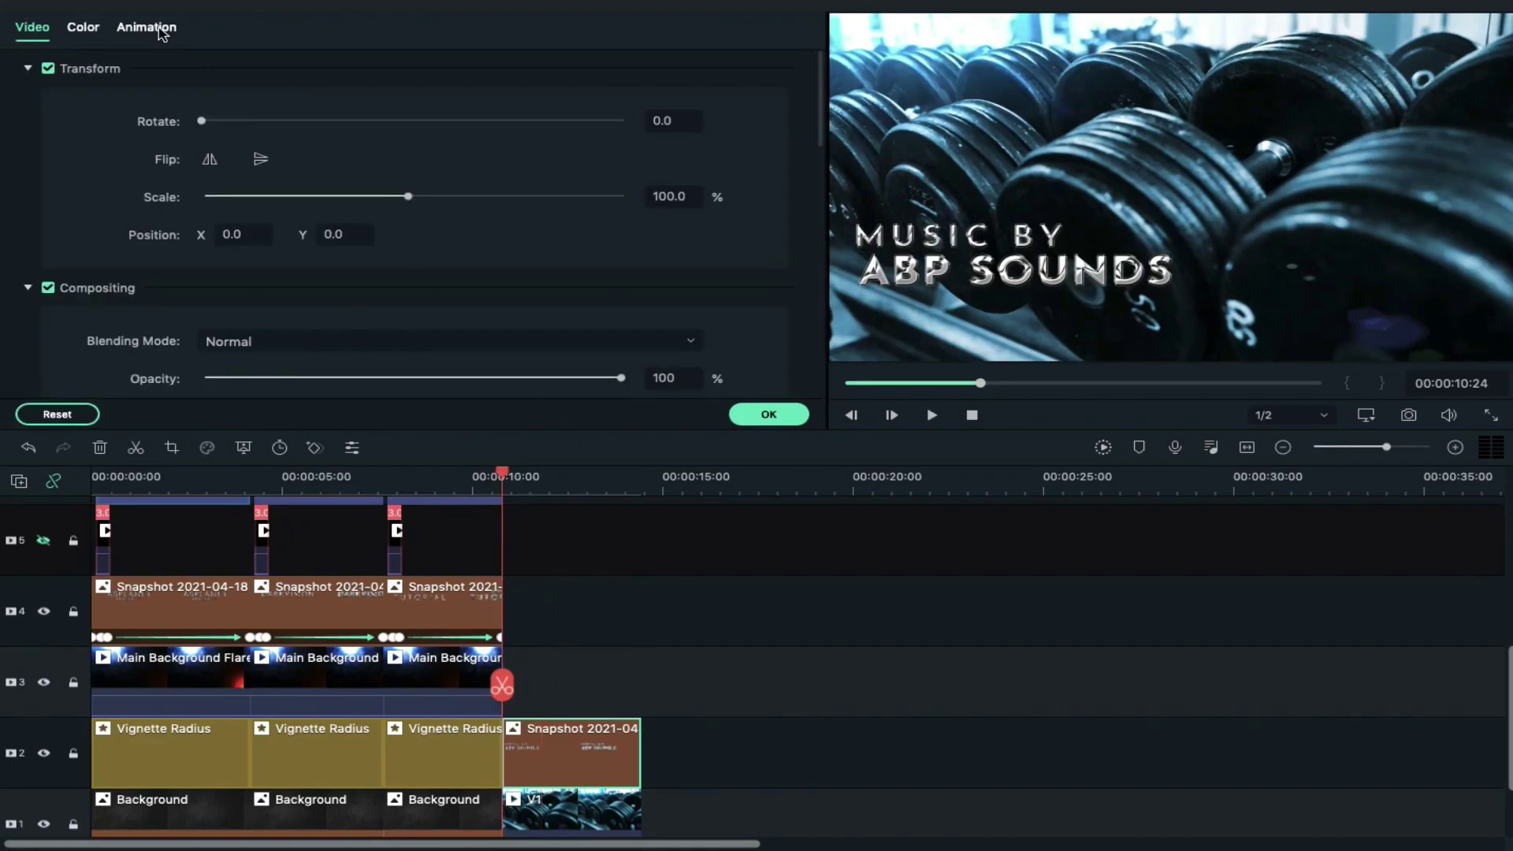
pyautogui.click(160, 28)
pyautogui.click(636, 247)
pyautogui.press('BackSpace')
pyautogui.write('400.0')
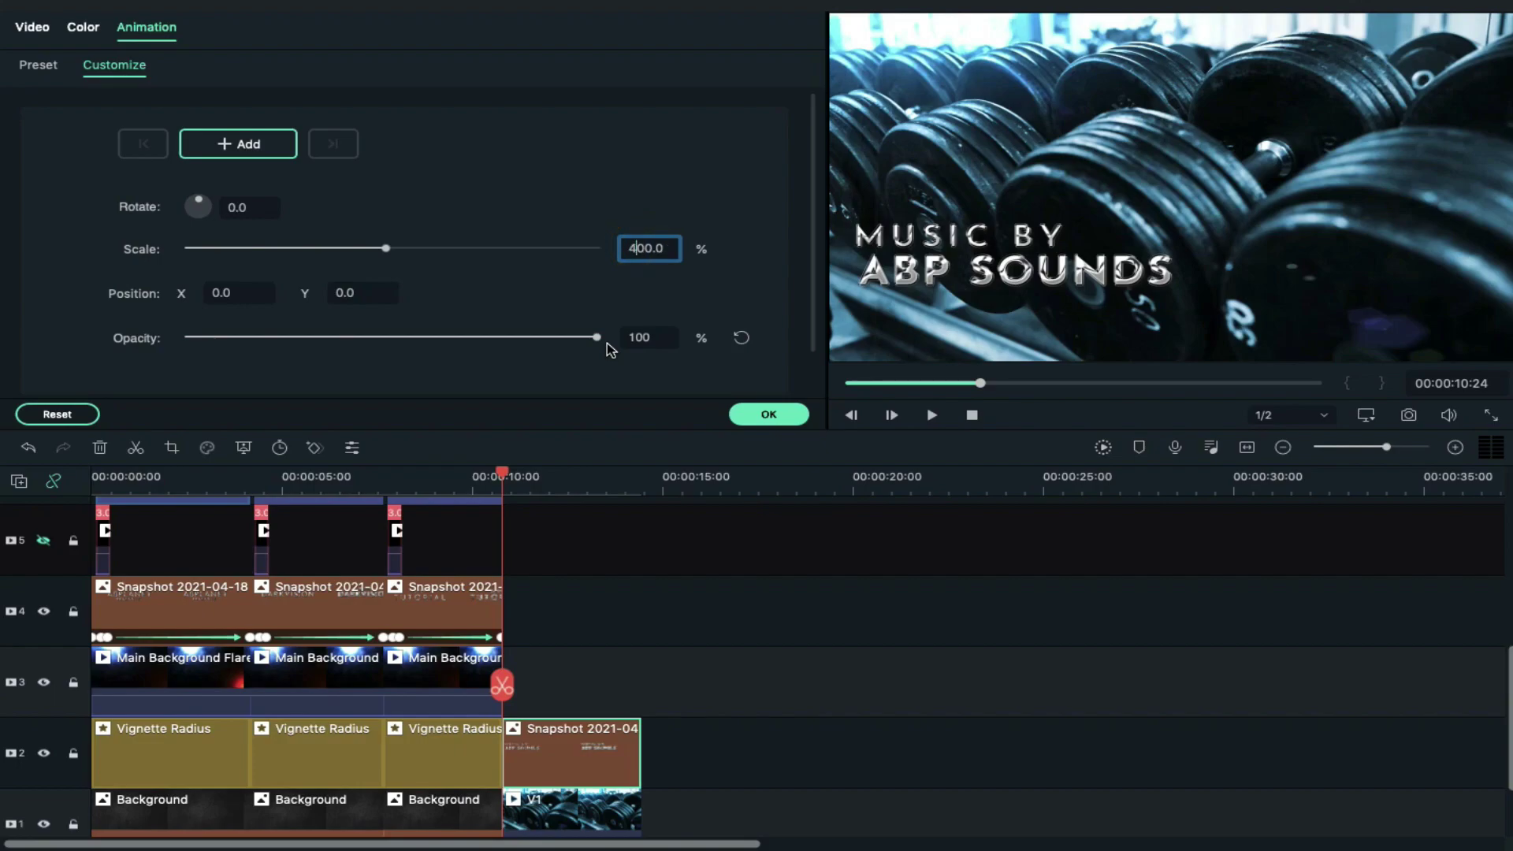
pyautogui.press('Return')
# - Add a second keyframe to the "Music by ABP Sounds" title at 00:00:11:04 with its scale at 90%
pyautogui.click(588, 757)
pyautogui.press('Right')
pyautogui.press('Right')
pyautogui.press('Right')
pyautogui.press('Right')
pyautogui.press('Right')
pyautogui.press('Right')
pyautogui.press('Right')
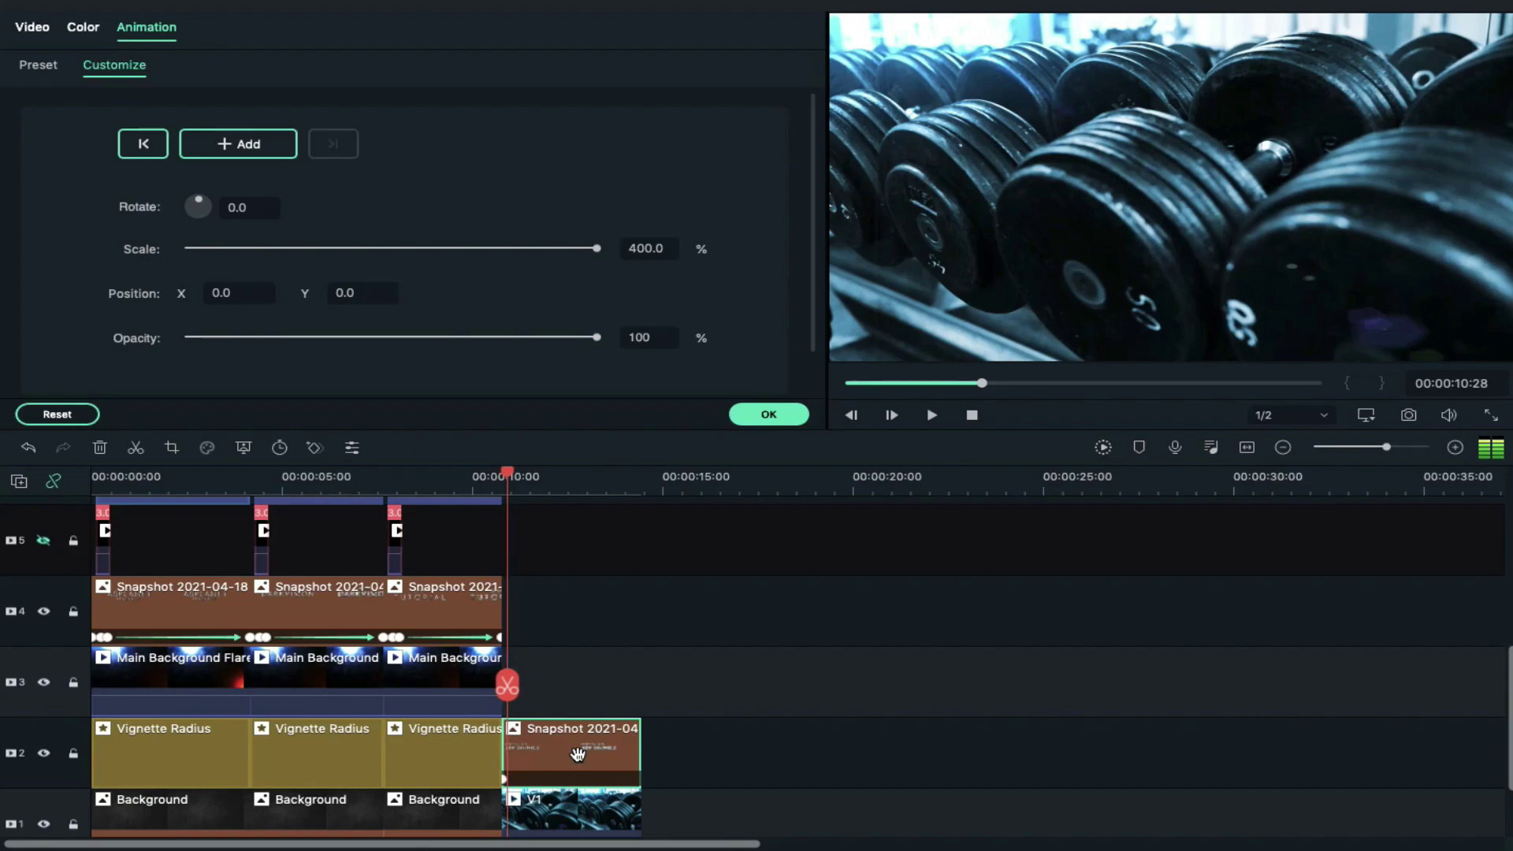
pyautogui.press('Right')
pyautogui.press('Right')
pyautogui.scroll(-2, 577, 754)
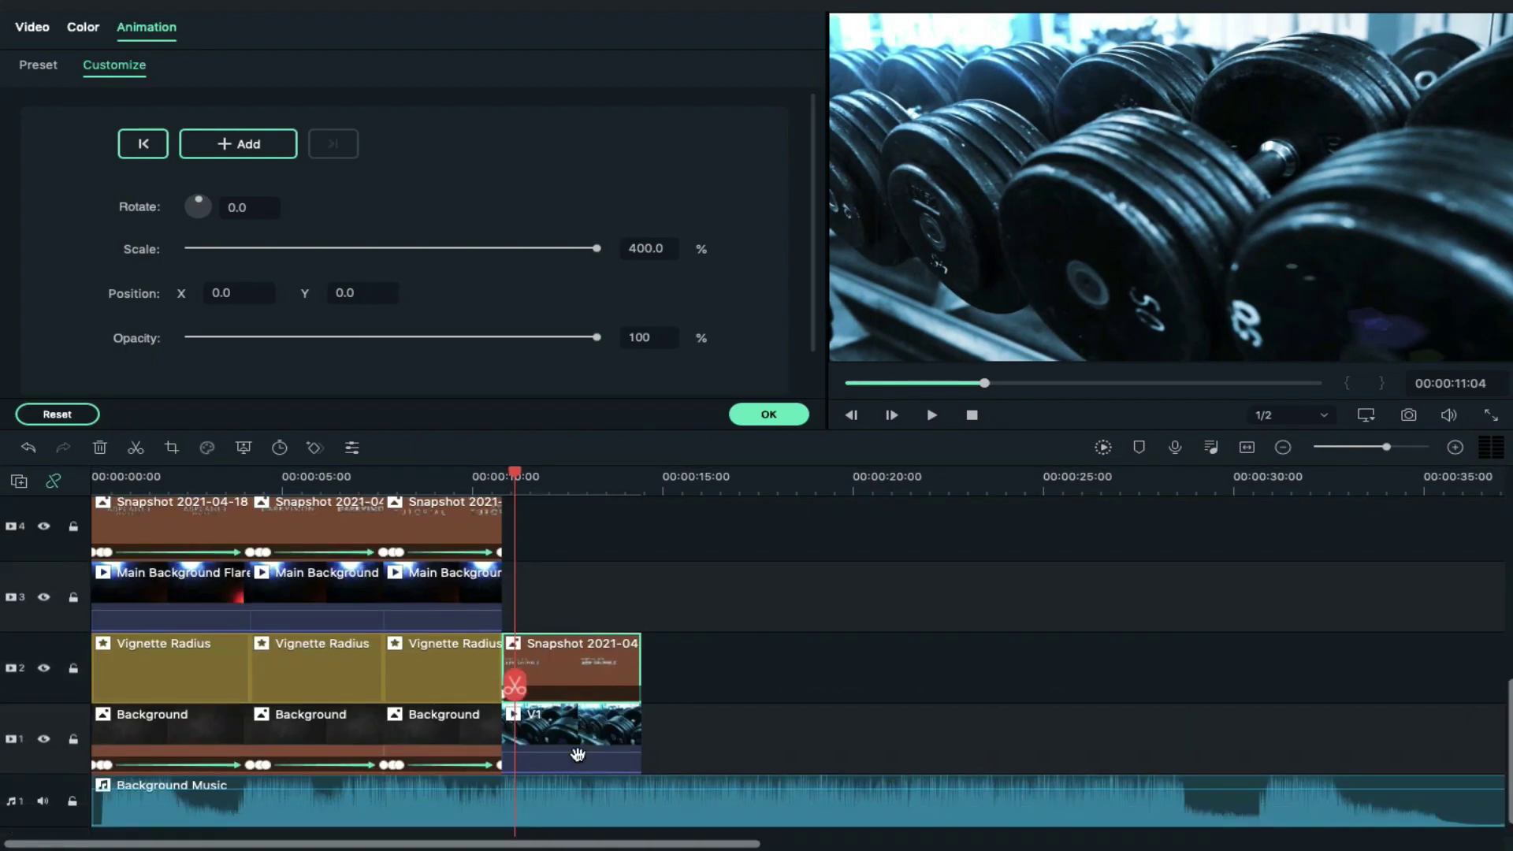
pyautogui.click(635, 246)
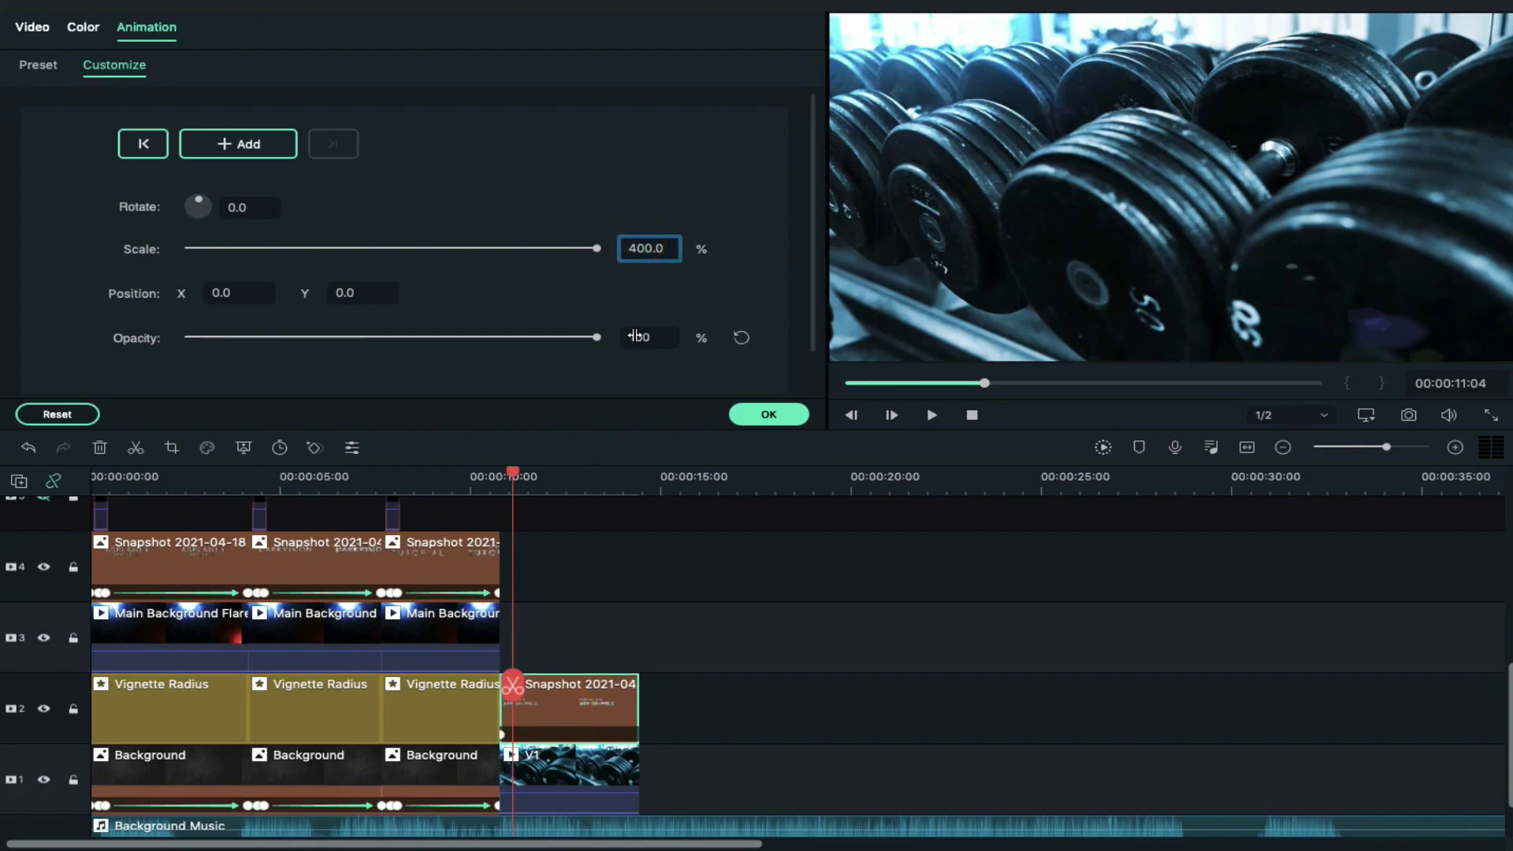
pyautogui.press('Return')
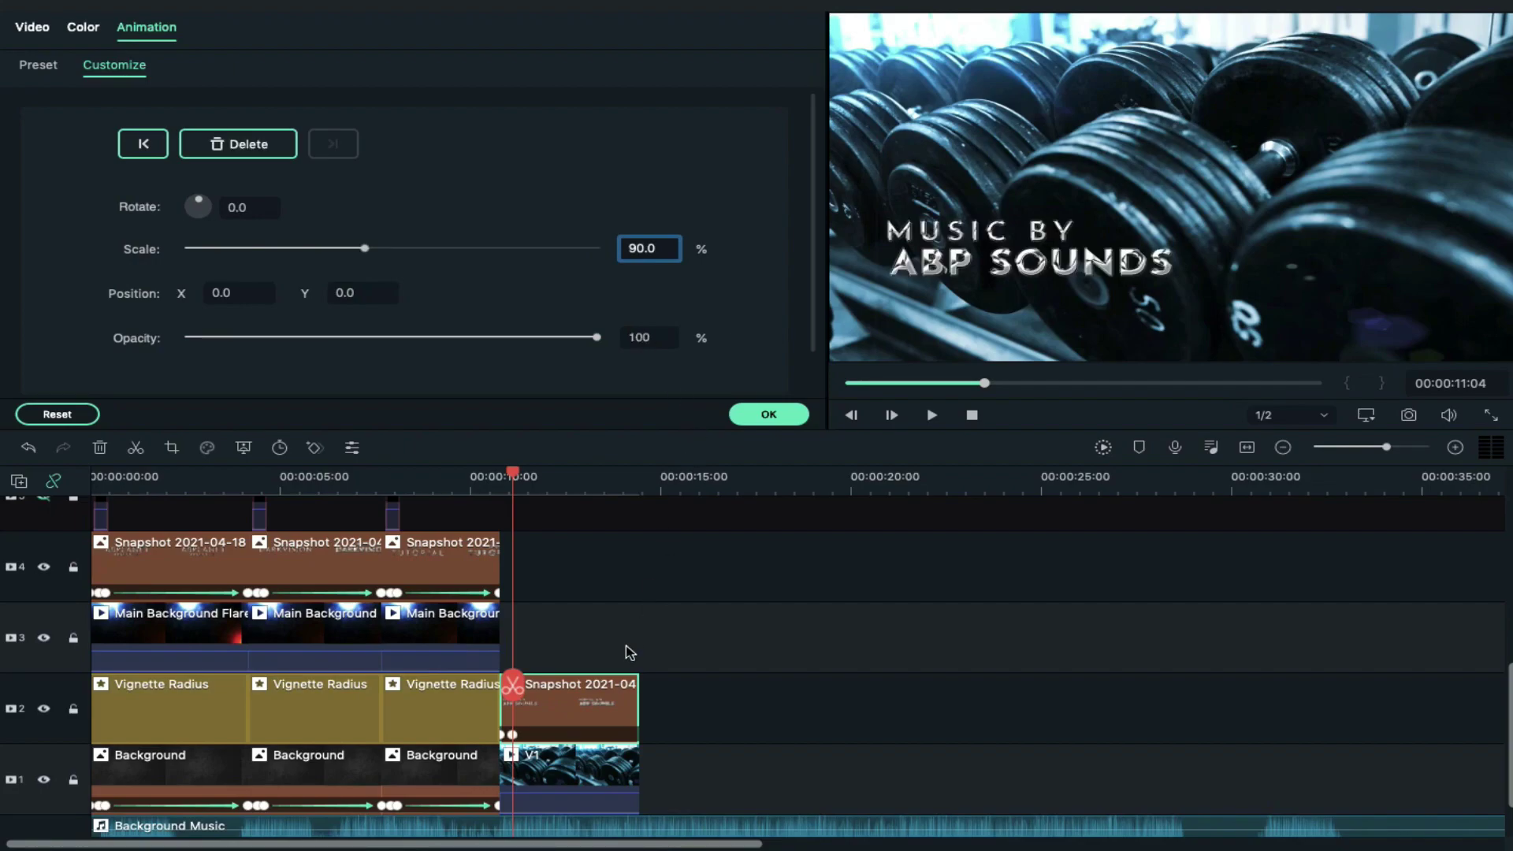
# - Duplicate the third pair of Sparks clips on tracks 8 and 9 and close the gap before the copies
pyautogui.scroll(2, 591, 590)
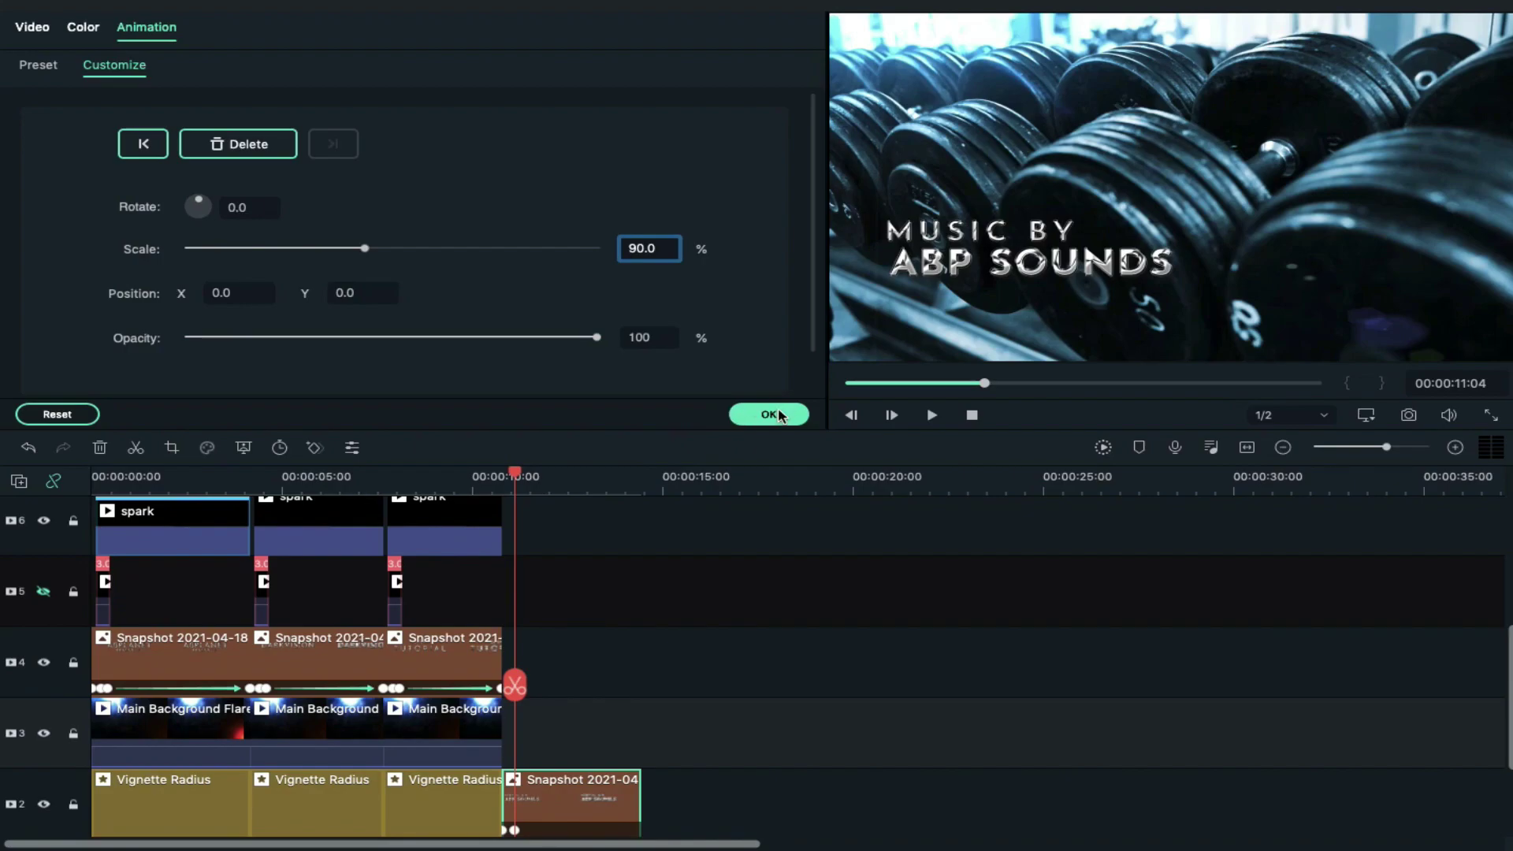
pyautogui.scroll(5, 706, 568)
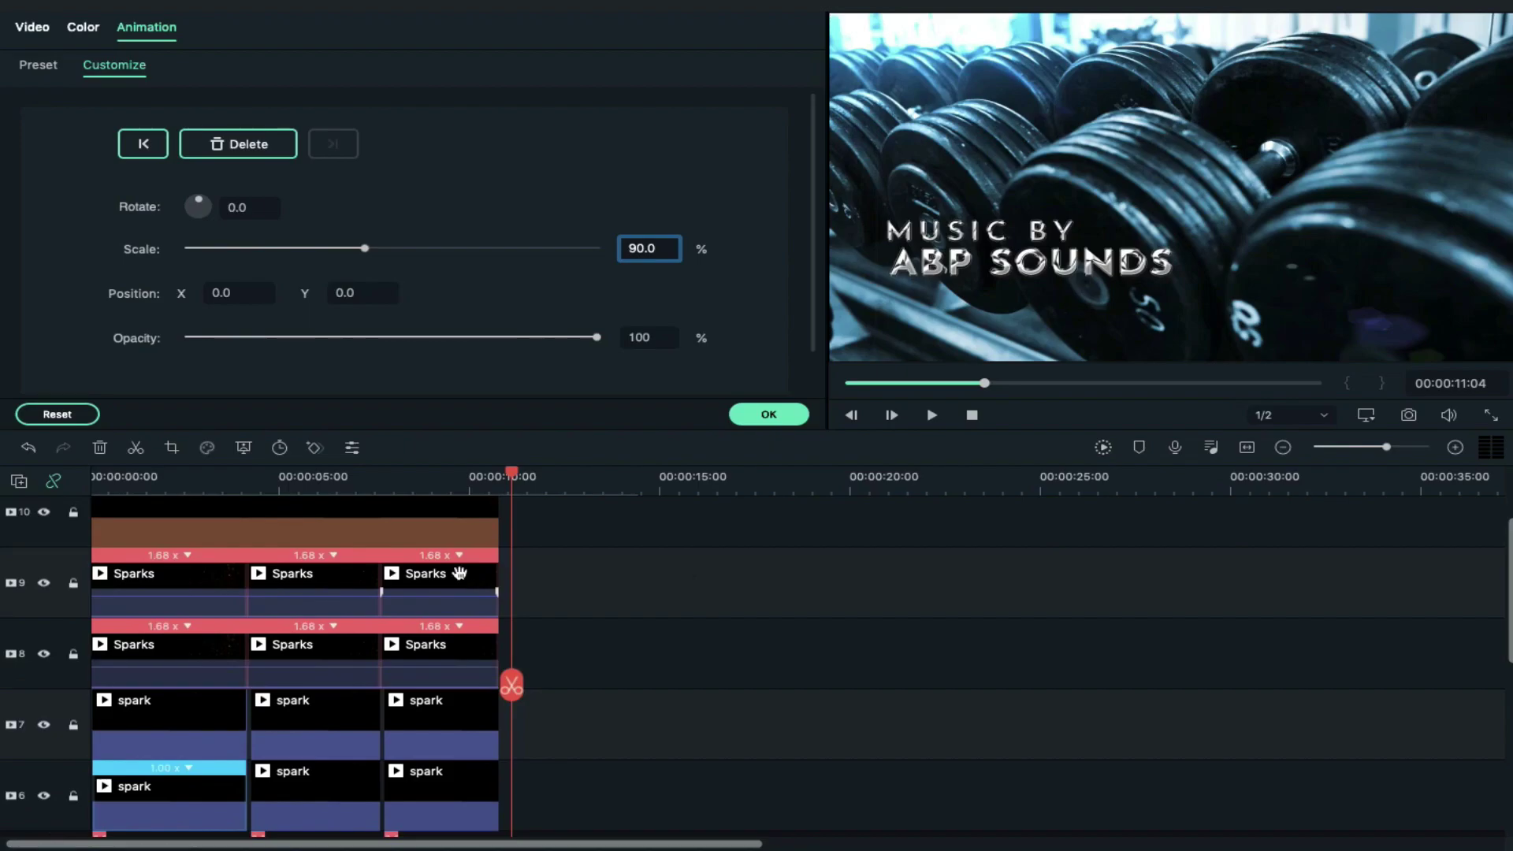
pyautogui.moveTo(524, 581); pyautogui.dragTo(463, 654)
pyautogui.hotkey('ctrl', 'c')
pyautogui.hotkey('ctrl', 'v')
pyautogui.click(502, 583)
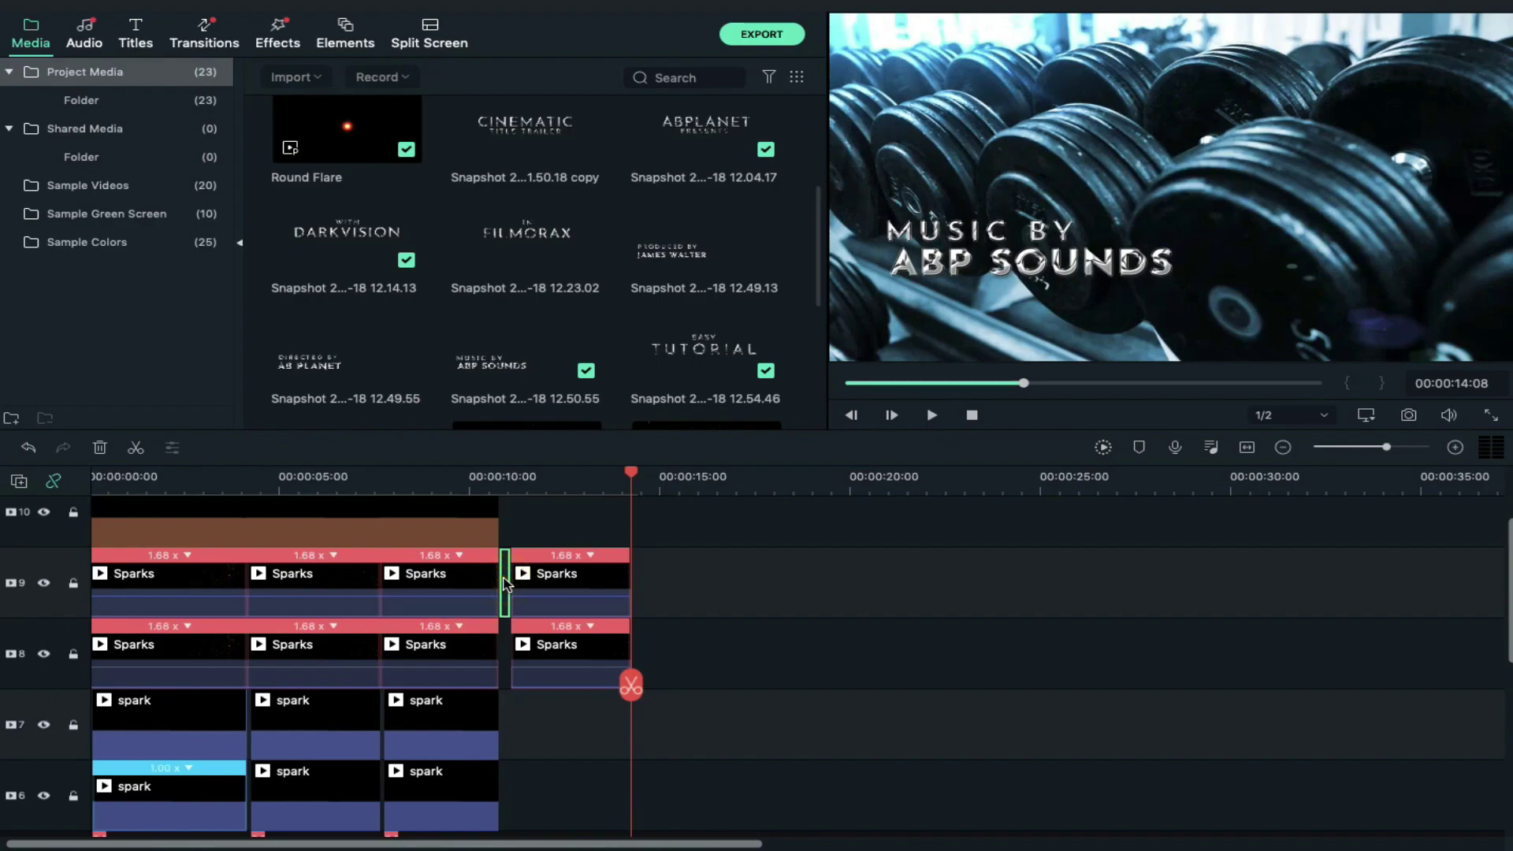
pyautogui.press('Delete')
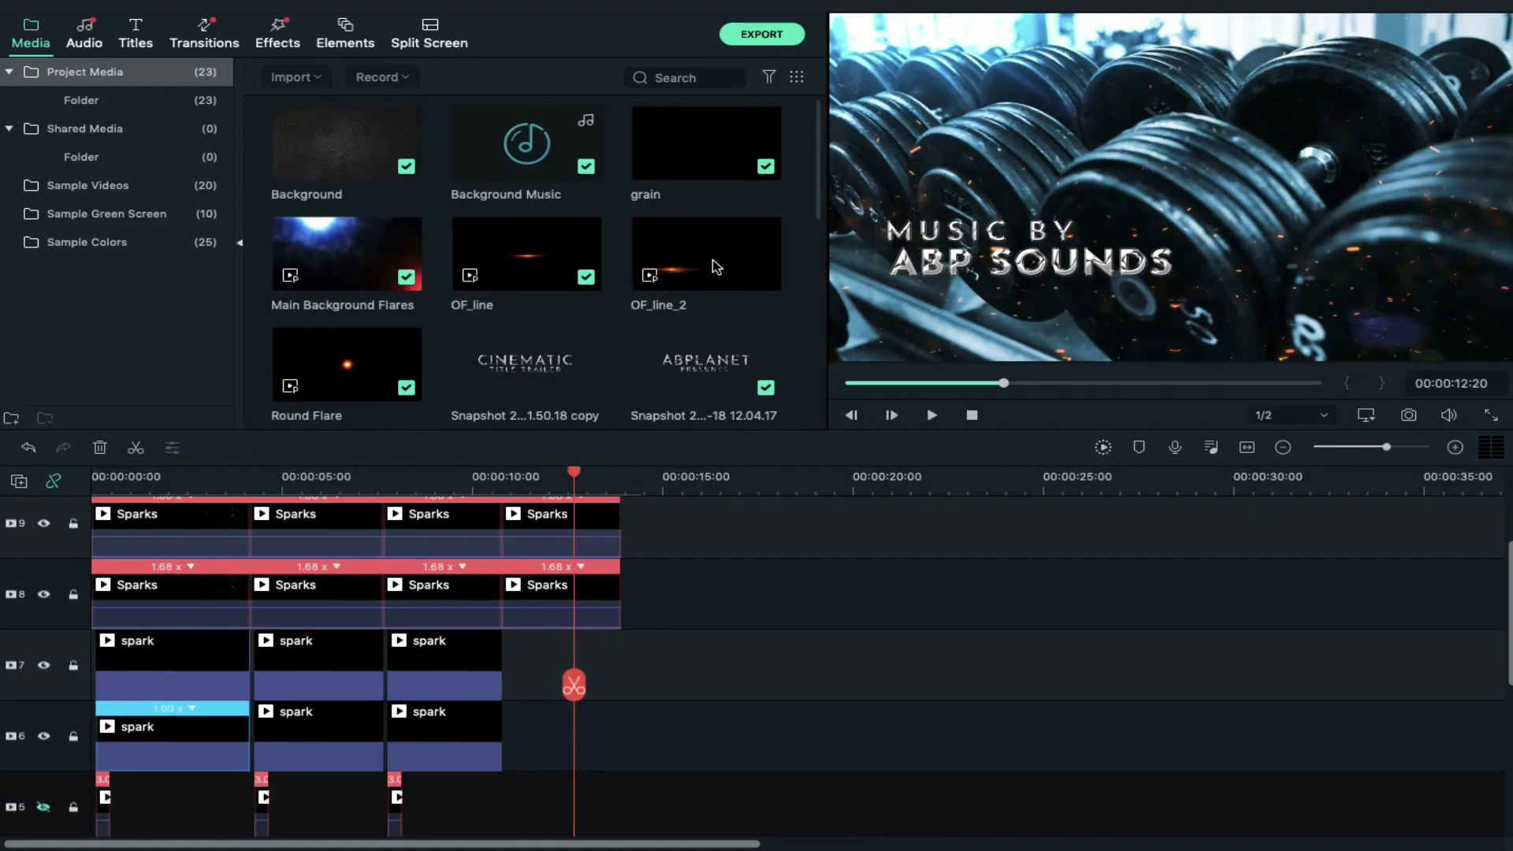
# - Place OF_line_2 on track 7 right after the third spark clip and set its blending mode to Screen
pyautogui.click(712, 258)
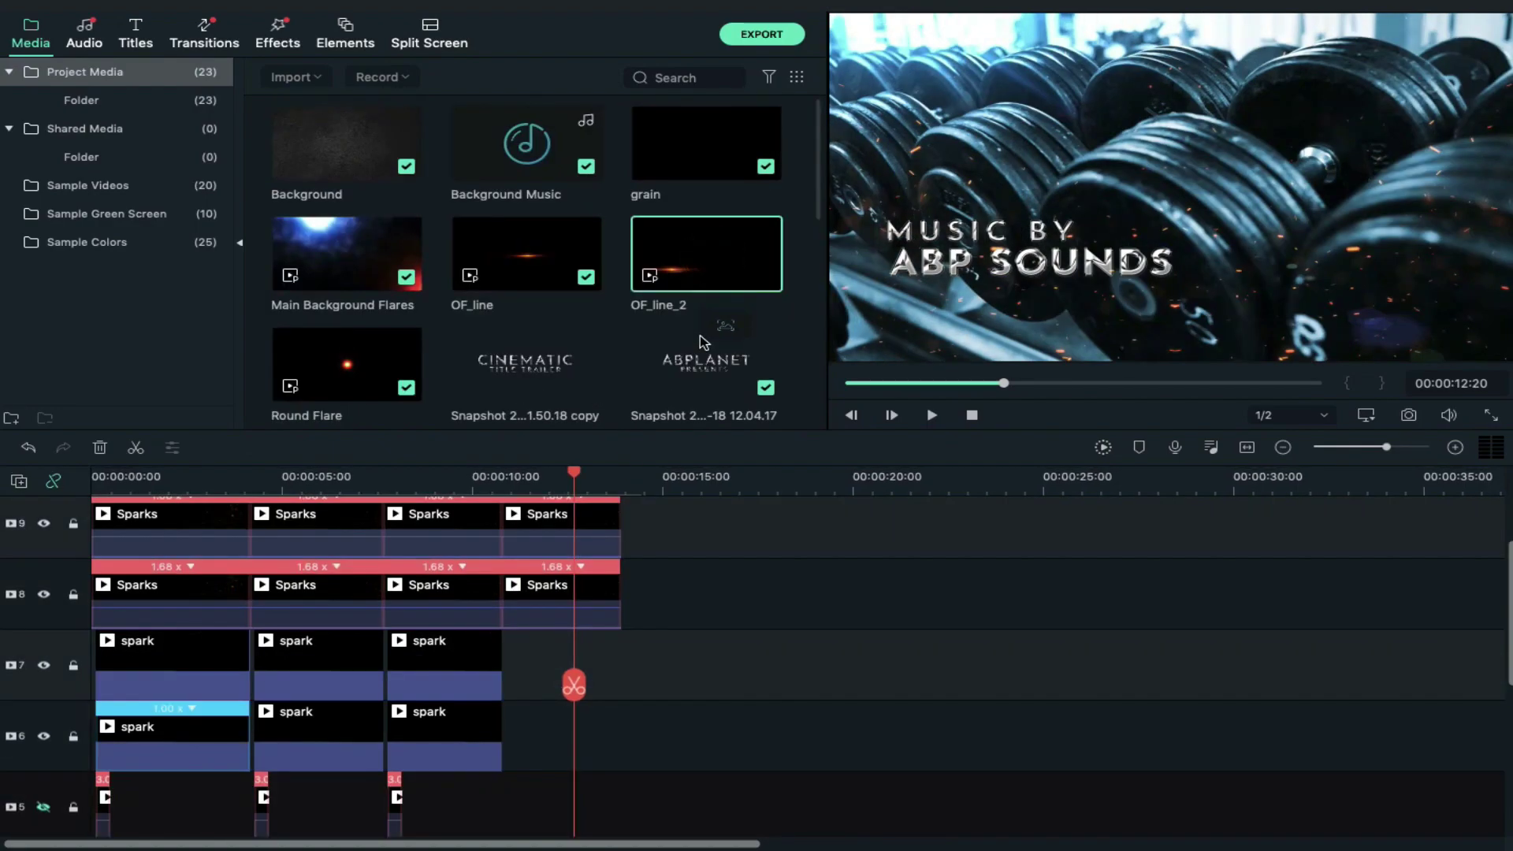
pyautogui.moveTo(699, 334); pyautogui.dragTo(508, 682)
pyautogui.moveTo(702, 669); pyautogui.dragTo(598, 648)
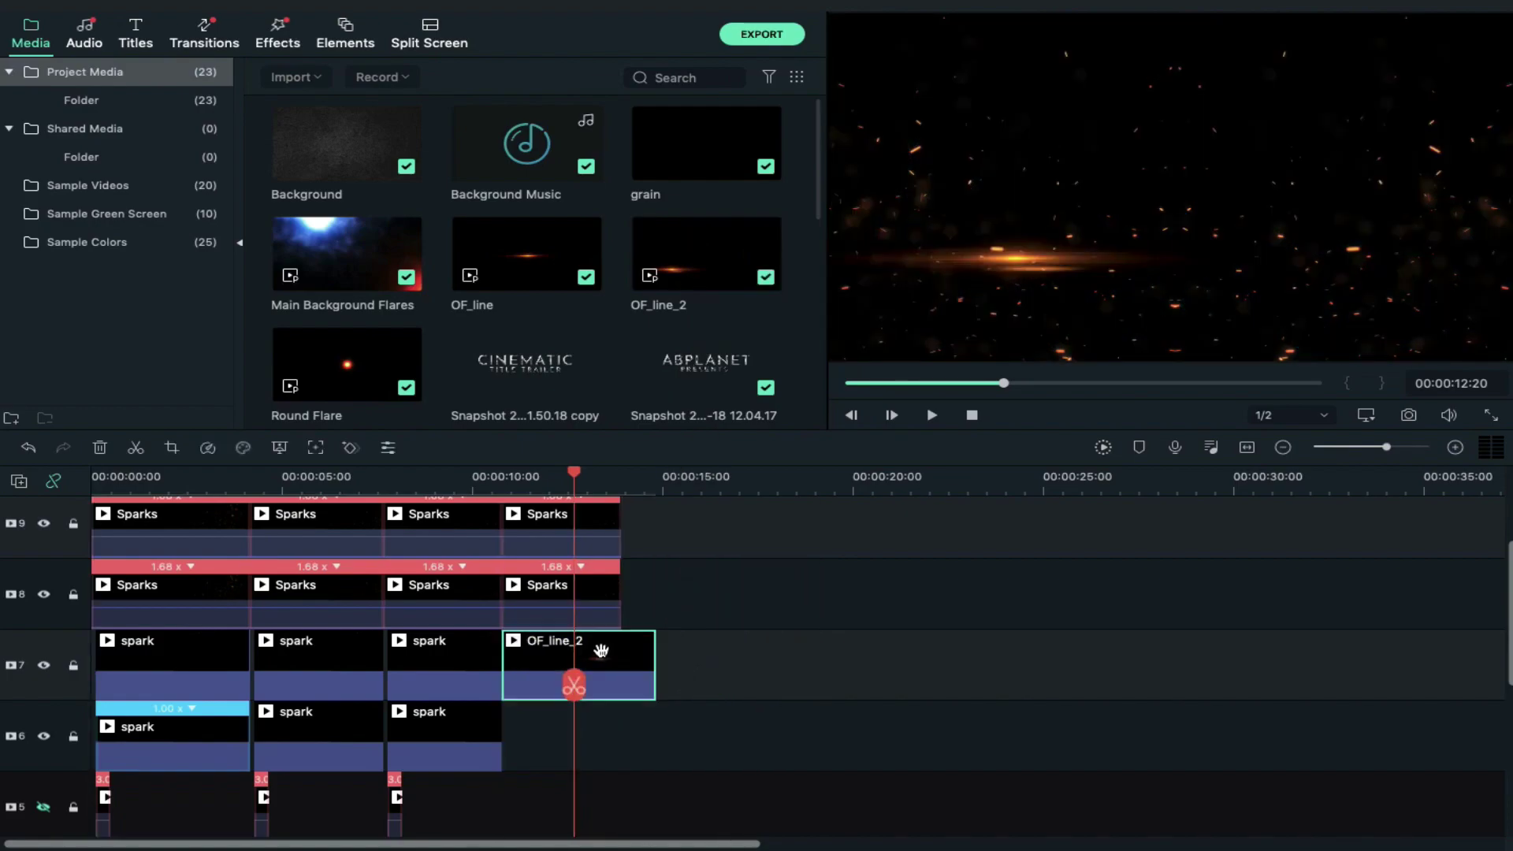
pyautogui.doubleClick(598, 649)
pyautogui.click(32, 27)
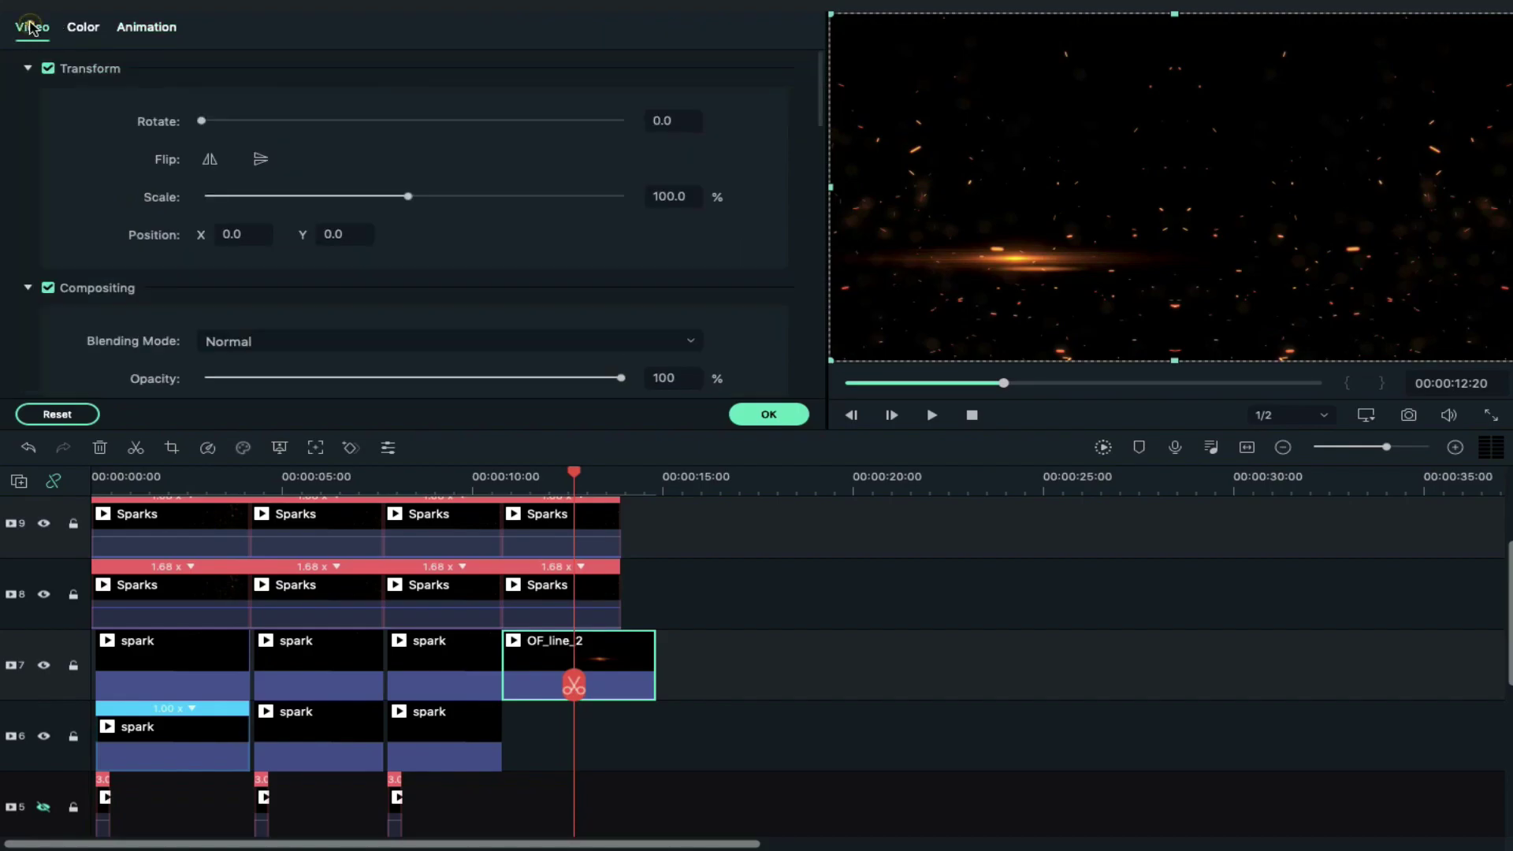
pyautogui.click(245, 349)
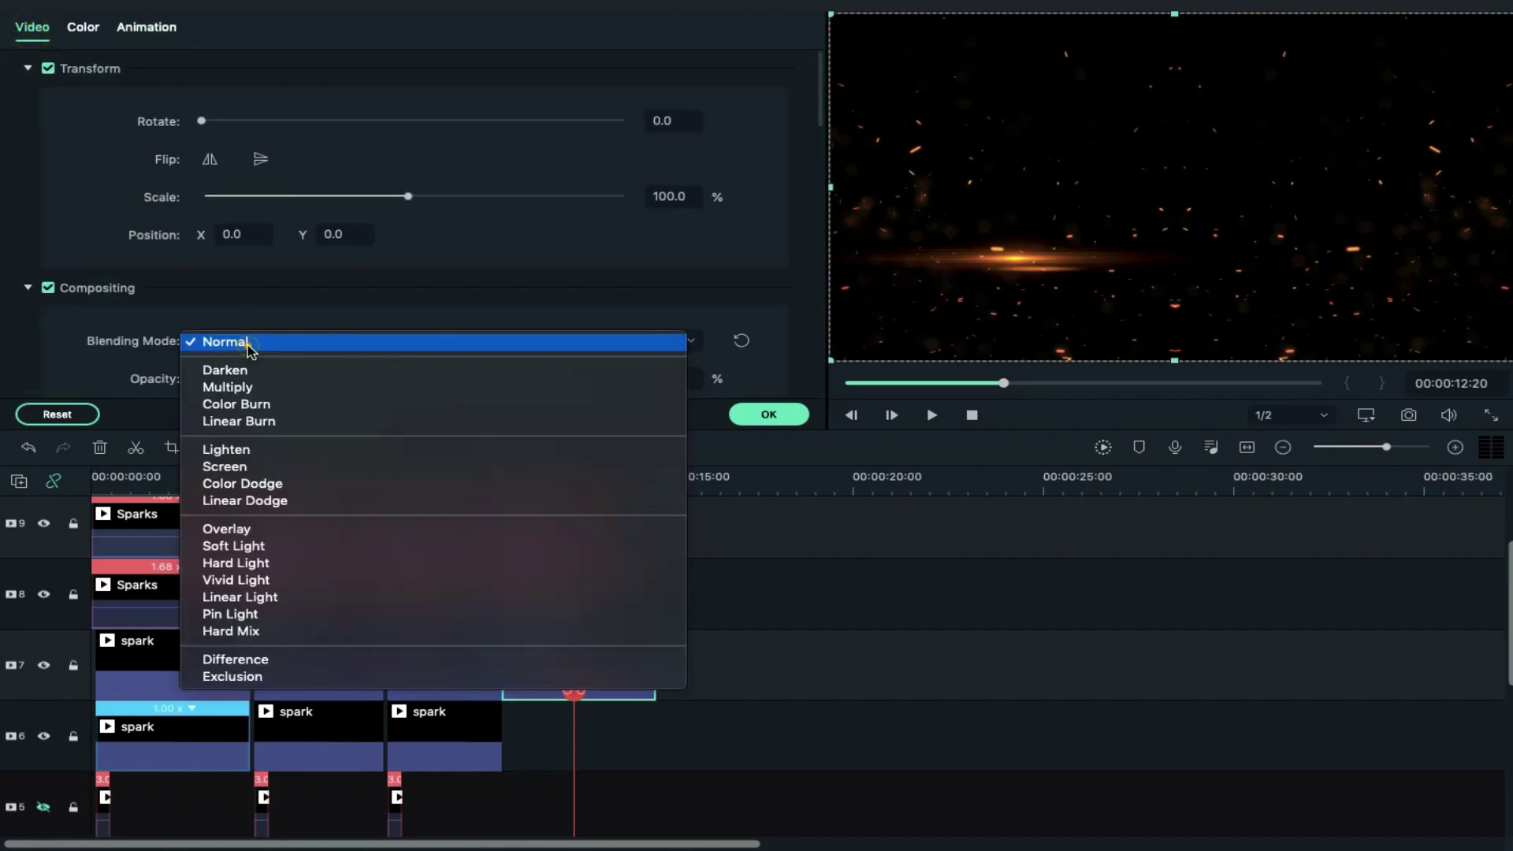
pyautogui.click(242, 474)
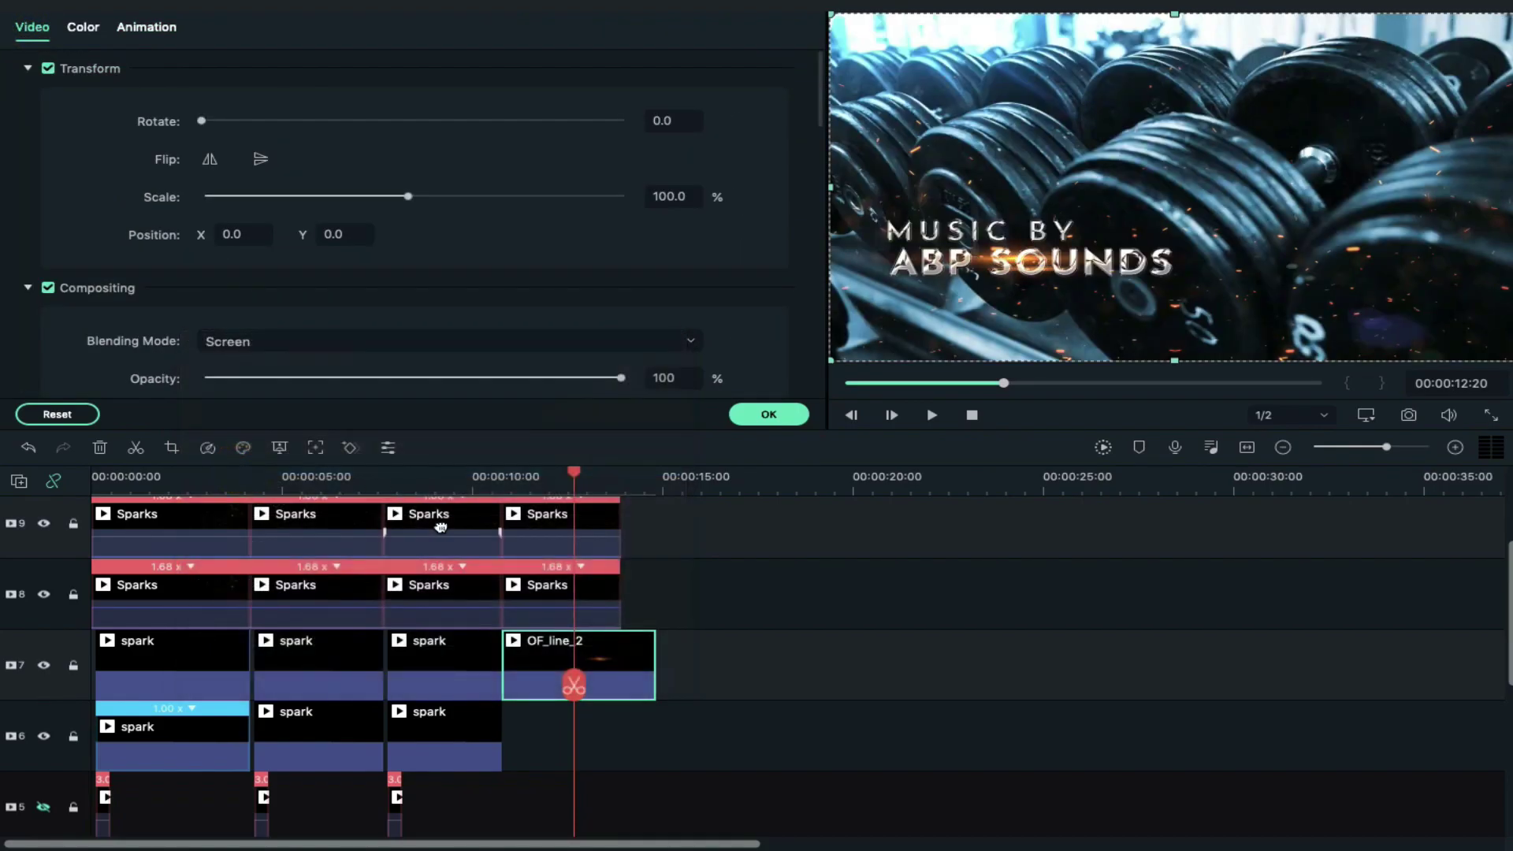
# - Set OF_line_2 to 126.9% scale at position X -25, Y -9, and trim its end to match the Sparks clips
pyautogui.moveTo(324, 234); pyautogui.dragTo(29, 231)
pyautogui.moveTo(407, 196); pyautogui.dragTo(426, 196)
pyautogui.moveTo(226, 230); pyautogui.dragTo(271, 230)
pyautogui.moveTo(327, 234); pyautogui.dragTo(403, 234)
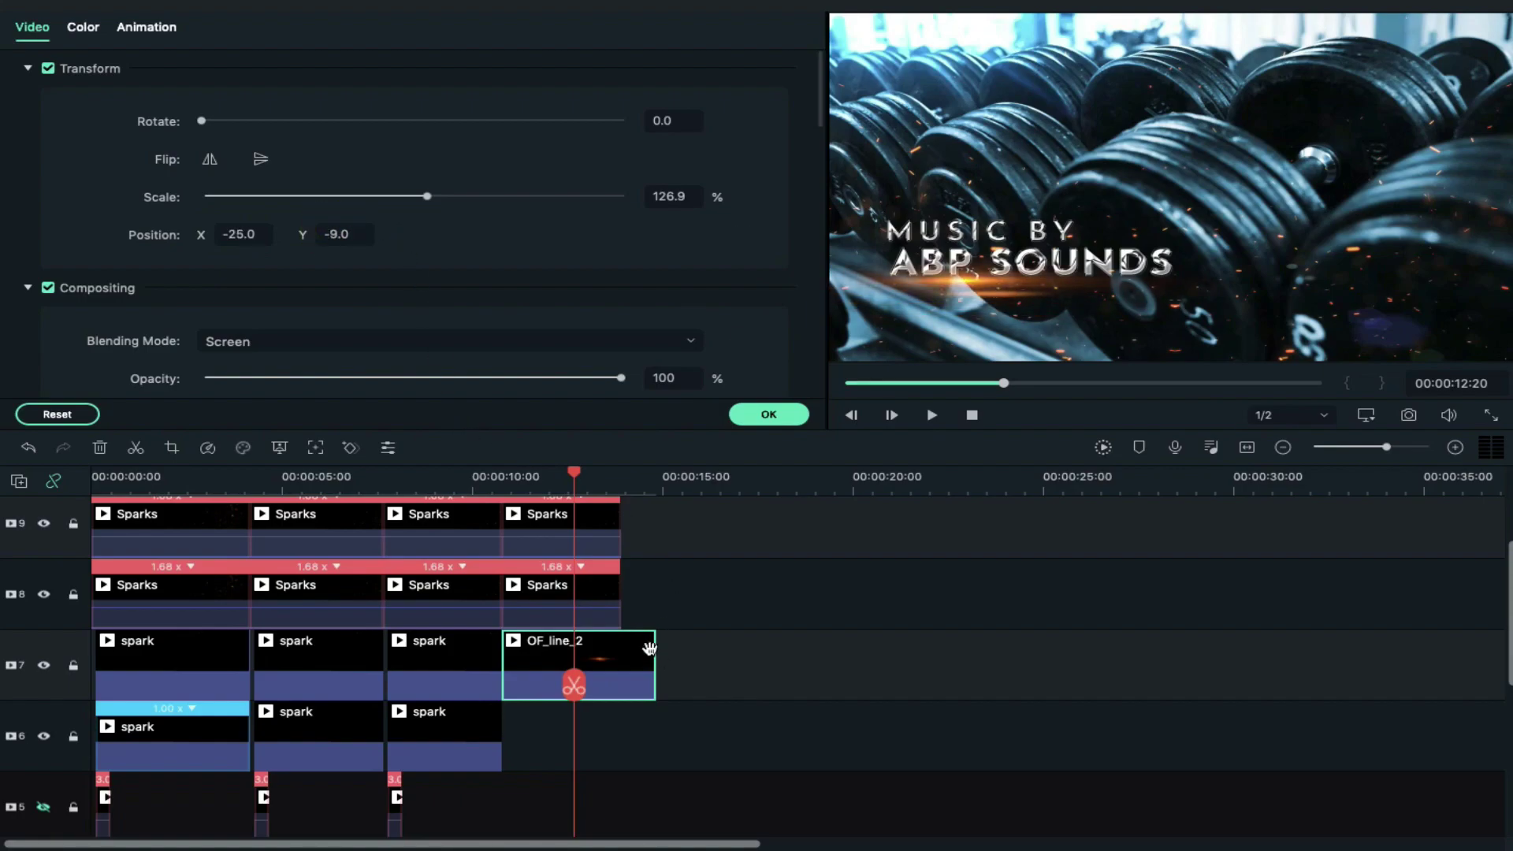
pyautogui.moveTo(653, 645); pyautogui.dragTo(621, 643)
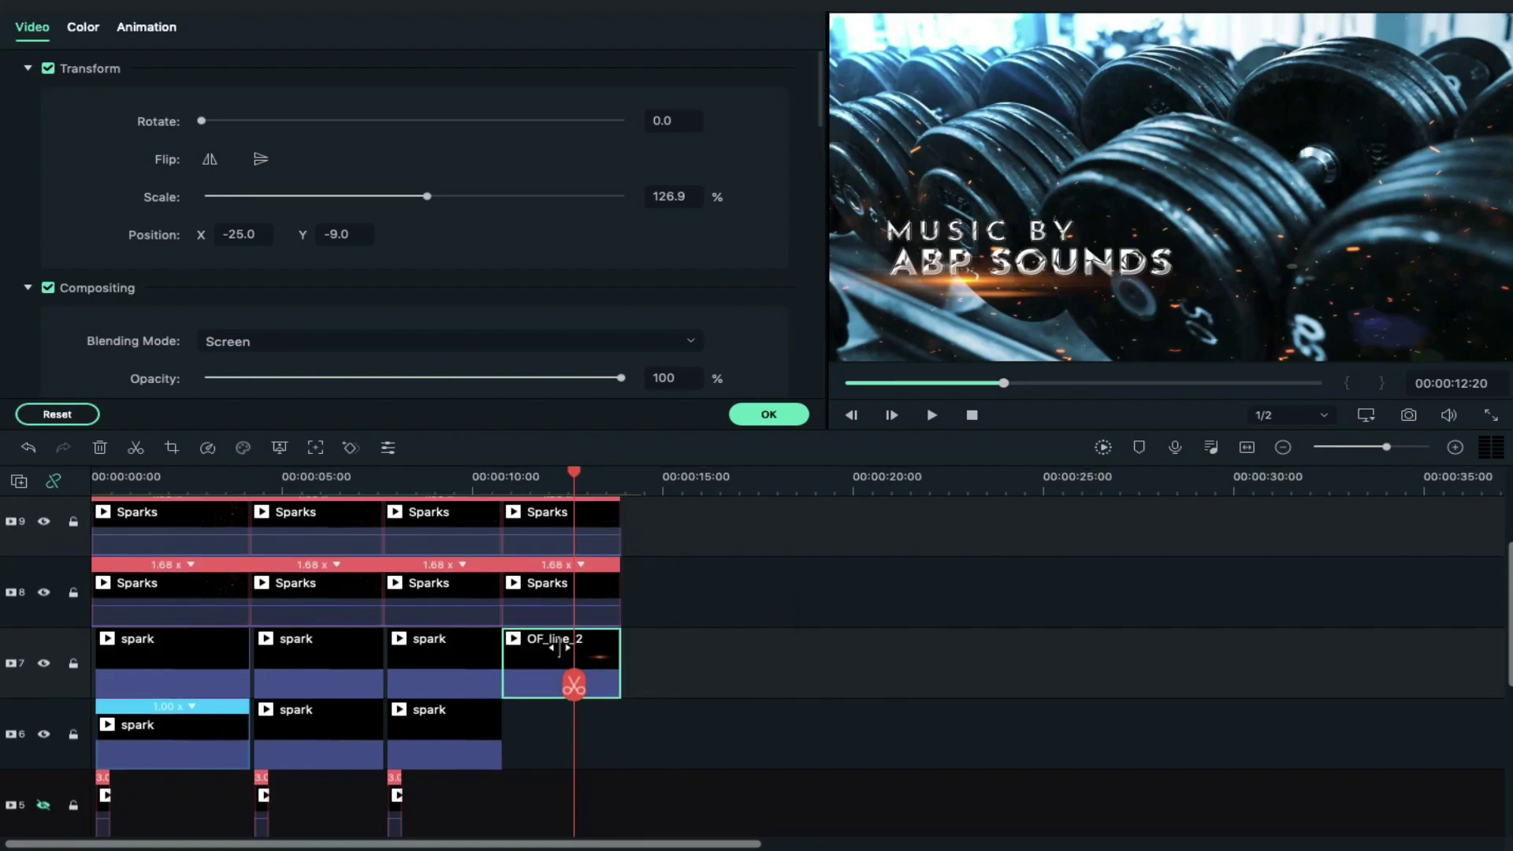
# - Add an animation keyframe at the start of the OF_line_2 clip with its opacity at 0%
pyautogui.scroll(-2, 560, 646)
pyautogui.scroll(-5, 560, 647)
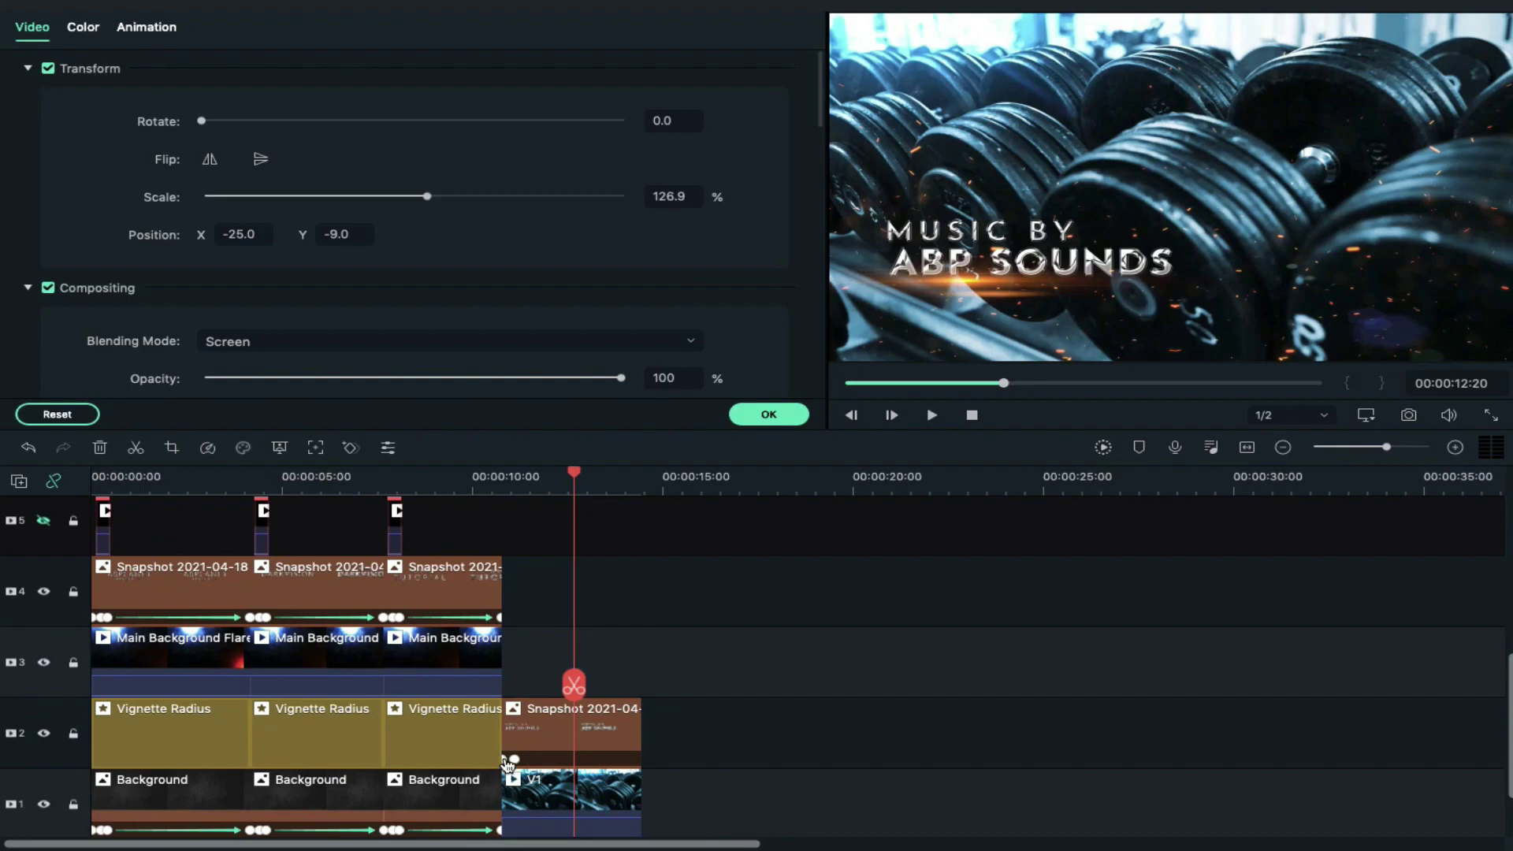
pyautogui.click(508, 761)
pyautogui.scroll(2, 578, 712)
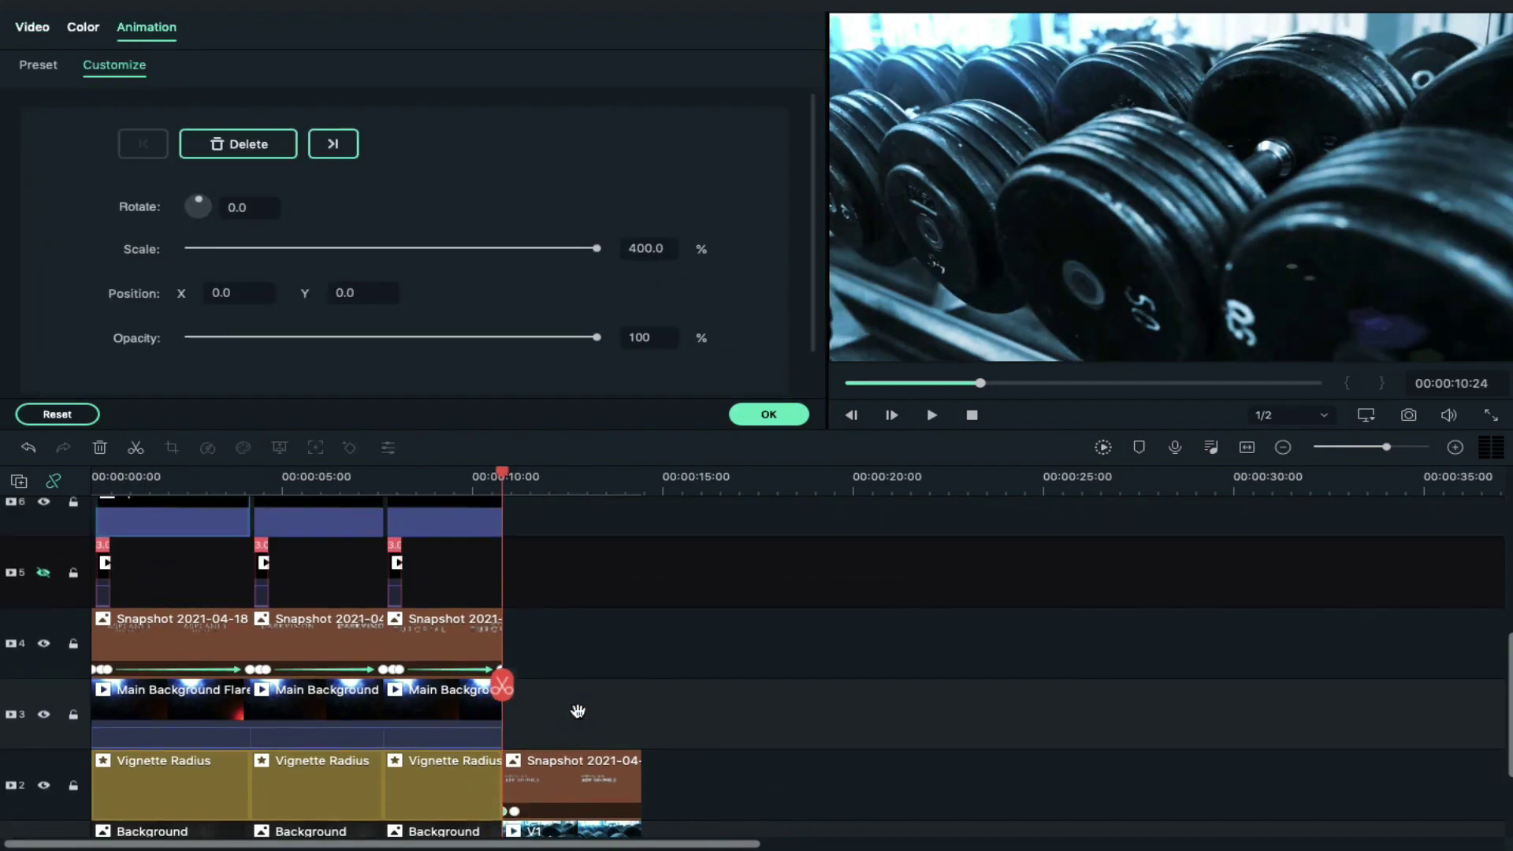
pyautogui.scroll(2, 578, 712)
pyautogui.click(551, 561)
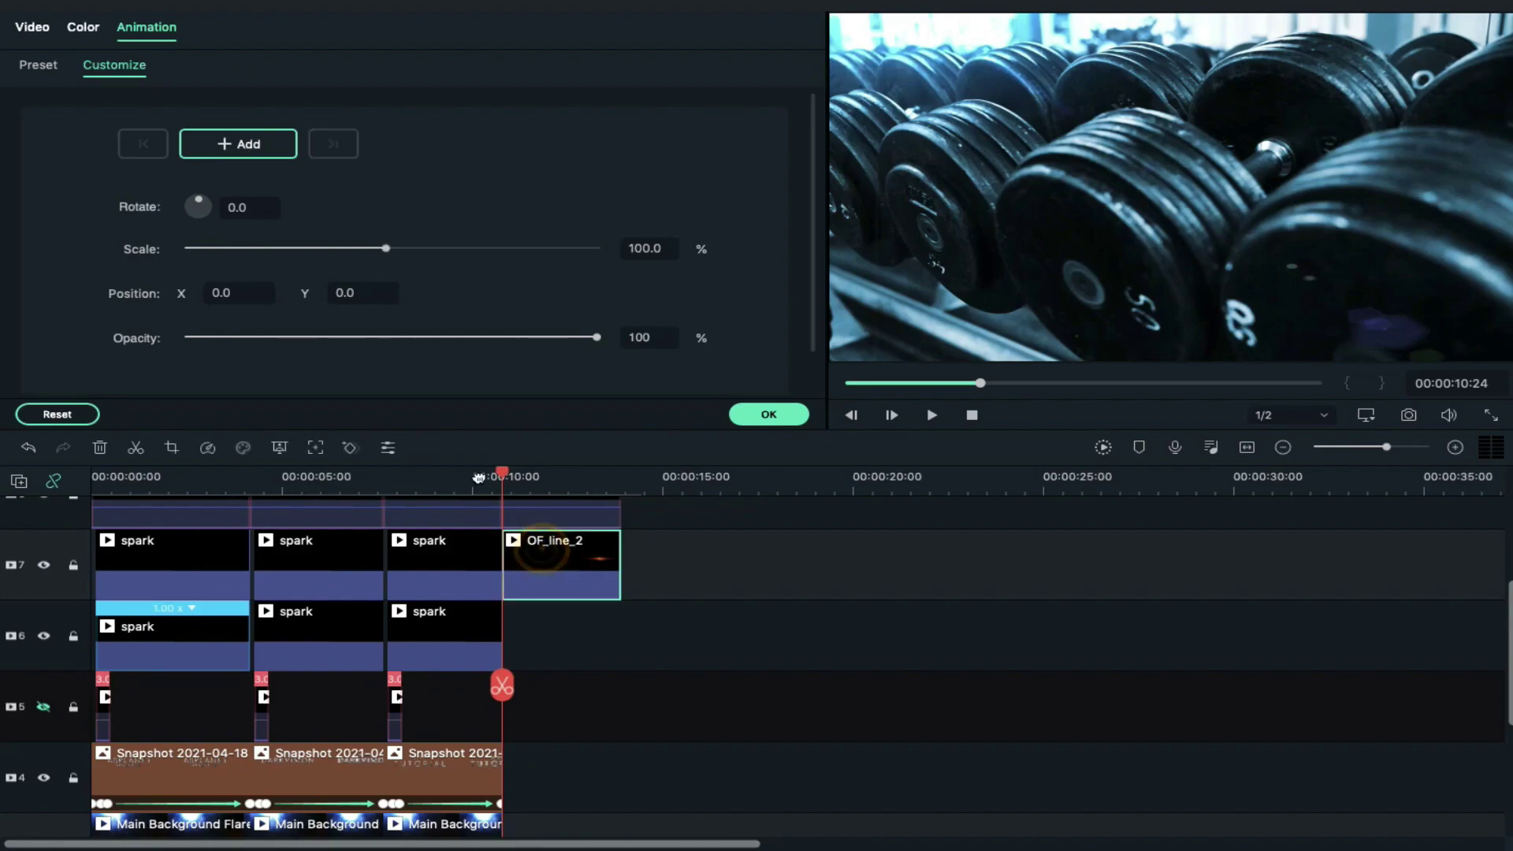
pyautogui.moveTo(599, 341)
pyautogui.mouseDown()
pyautogui.moveTo(186, 354)
pyautogui.moveTo(183, 339)
pyautogui.mouseUp()
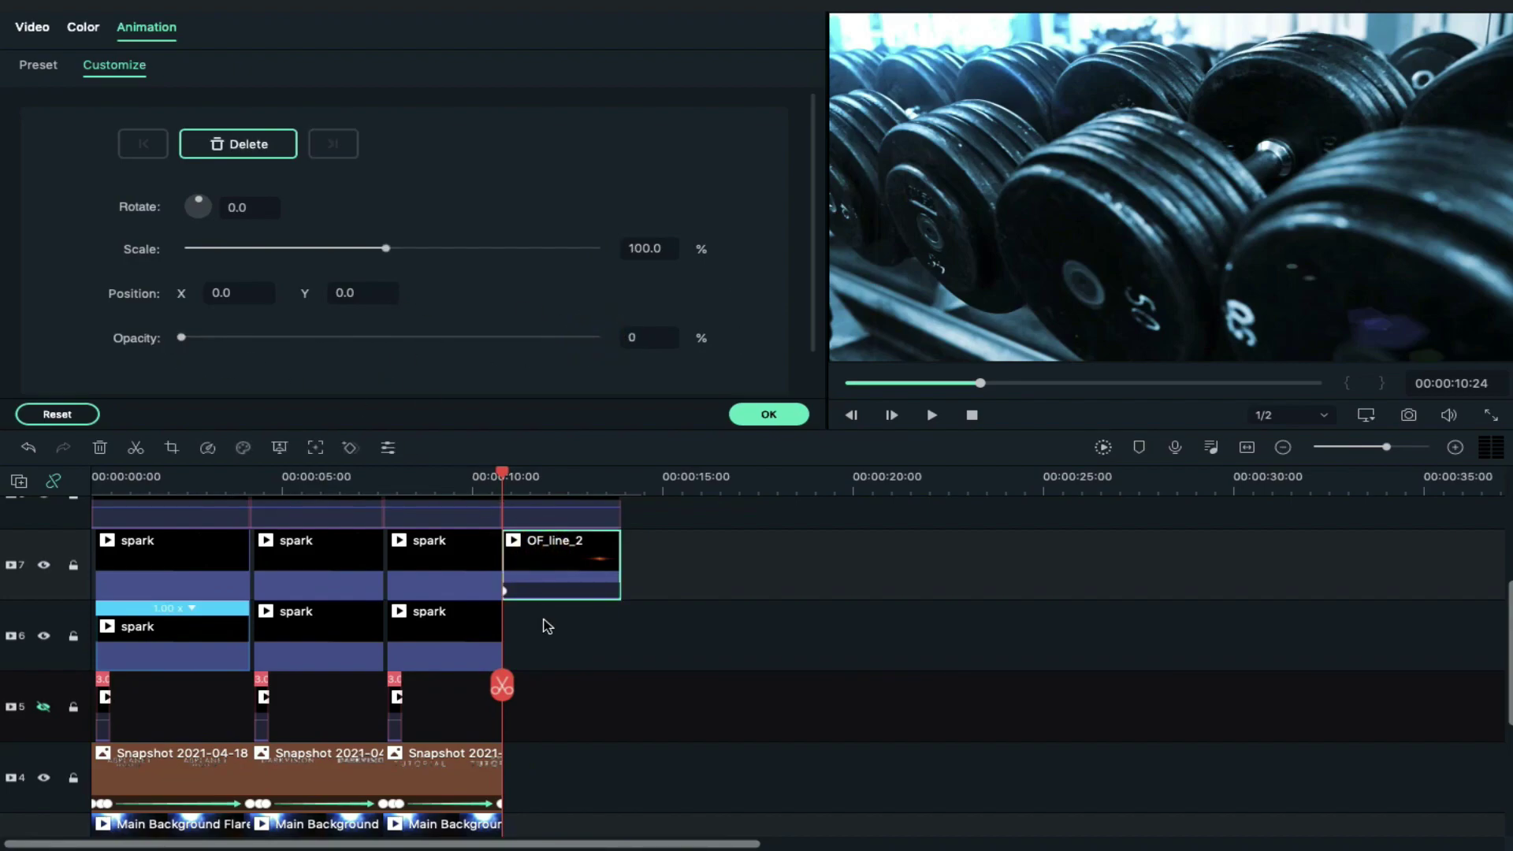
pyautogui.click(548, 626)
# - Add an OF_line_2 keyframe with 100% opacity at the title's second keyframe, 00:00:11:04
pyautogui.scroll(-2, 543, 622)
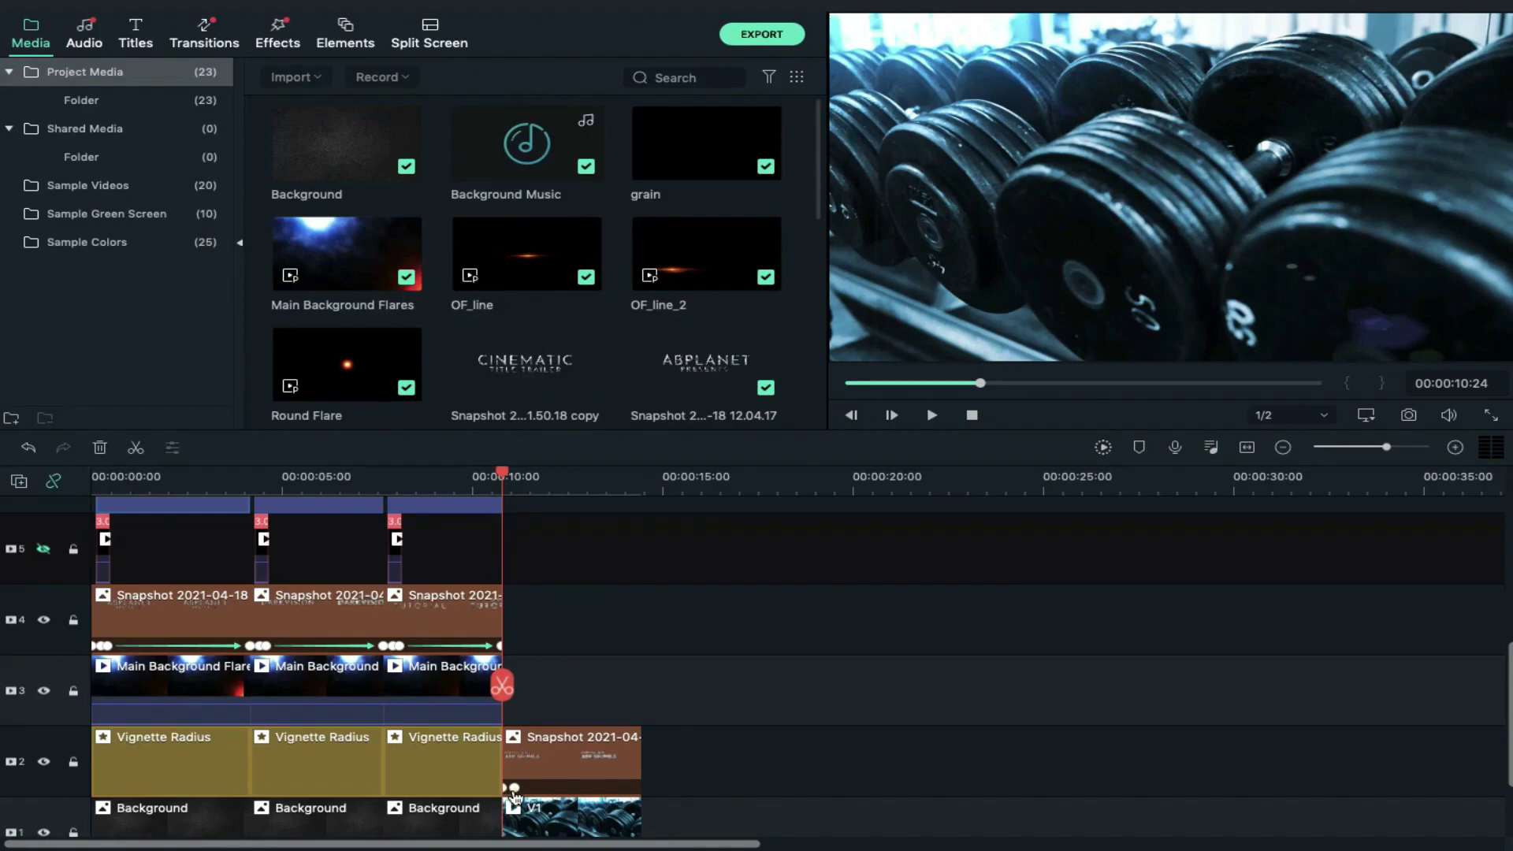
pyautogui.doubleClick(514, 787)
pyautogui.scroll(4, 567, 590)
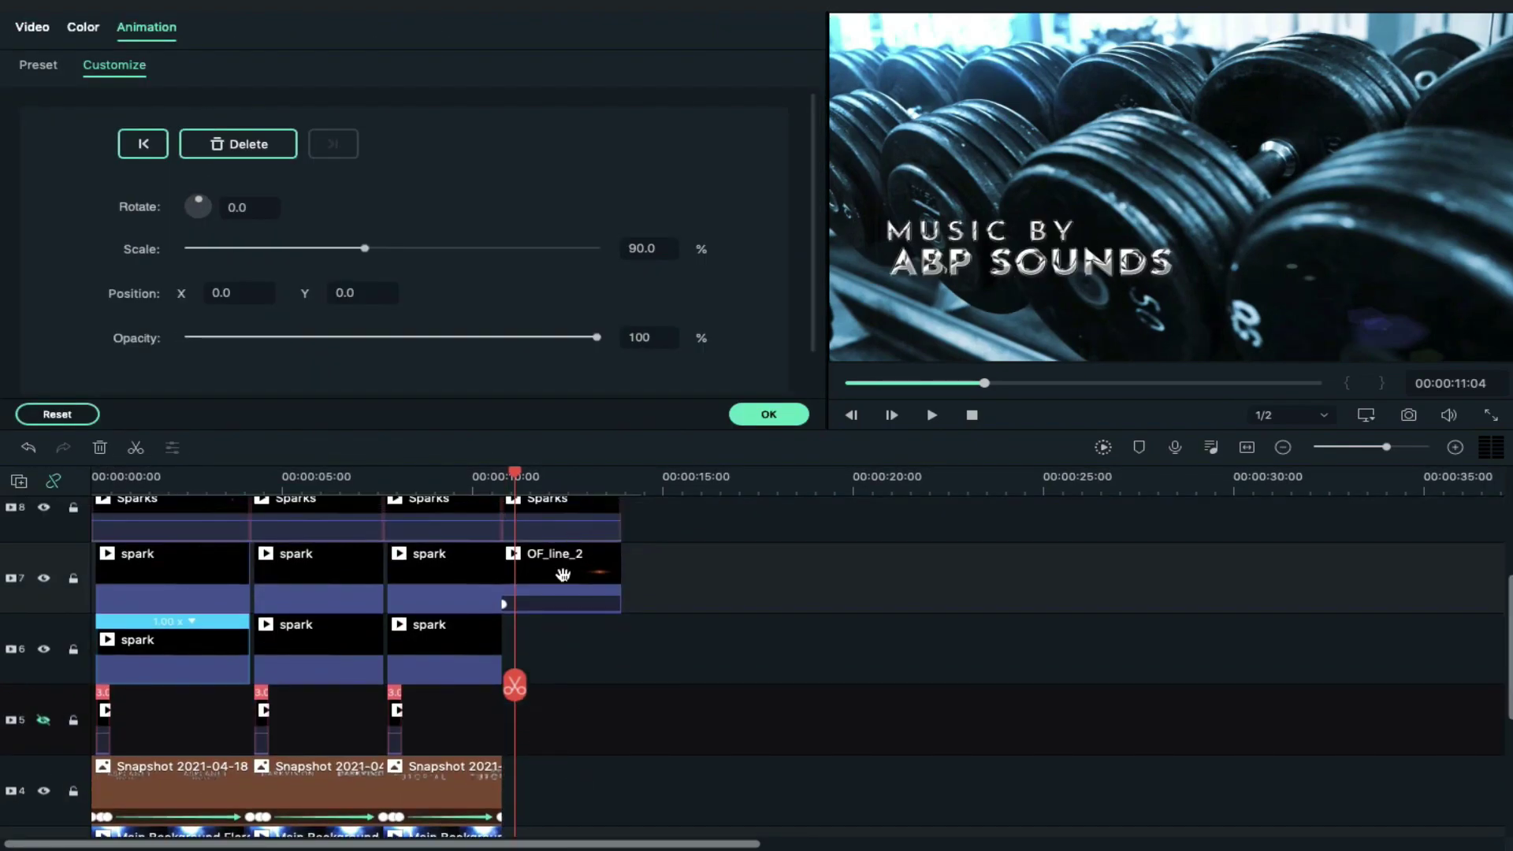
pyautogui.click(563, 575)
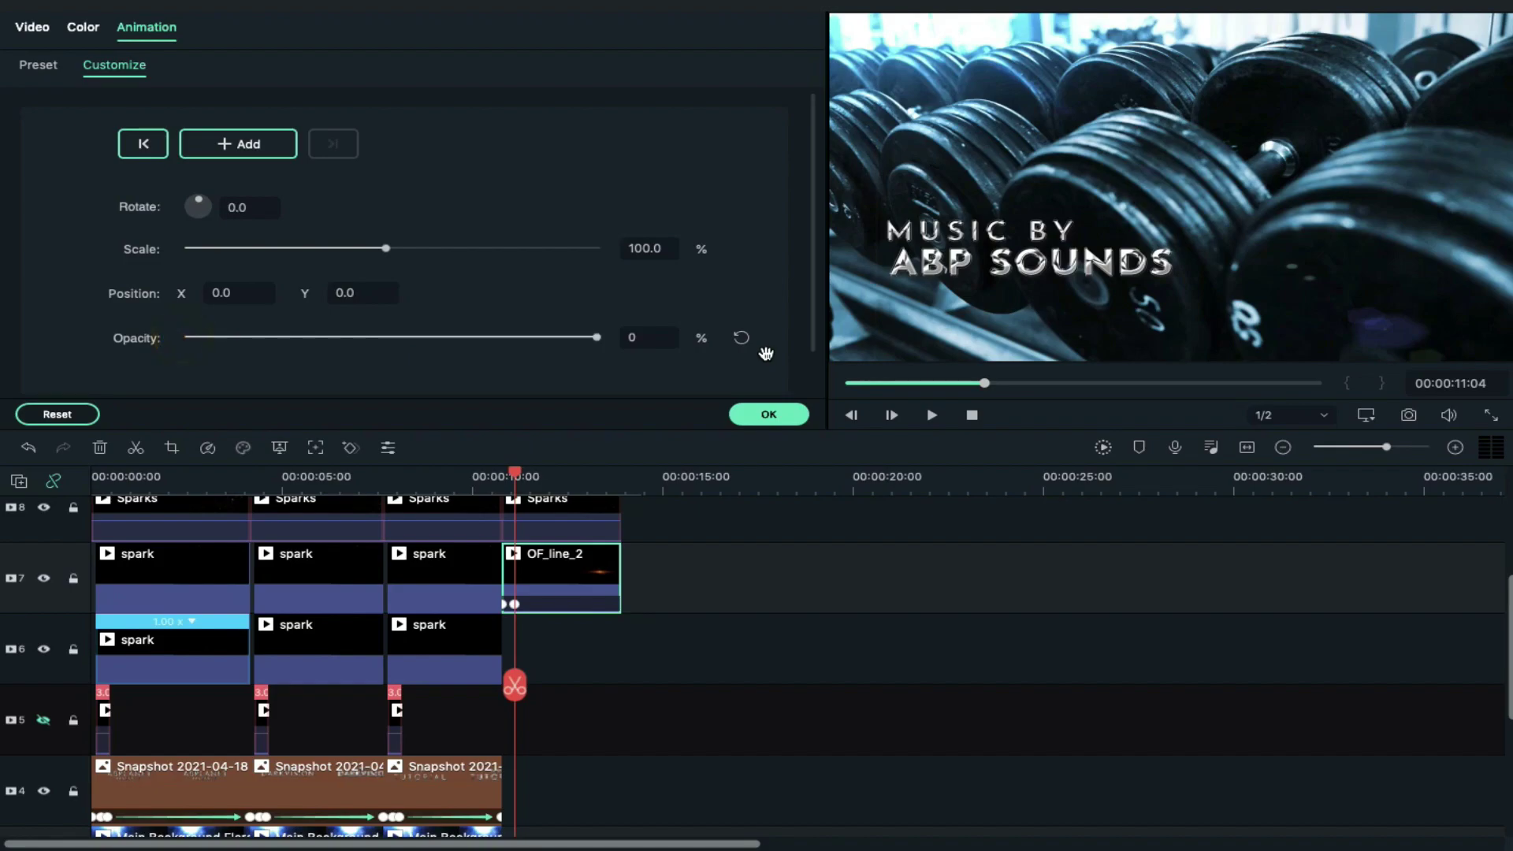
pyautogui.click(768, 413)
# - Add the spark_2 video to track 10 after the third grain clip and align its start with 00:00:11:04
pyautogui.moveTo(706, 130); pyautogui.dragTo(513, 626)
pyautogui.scroll(-2, 534, 625)
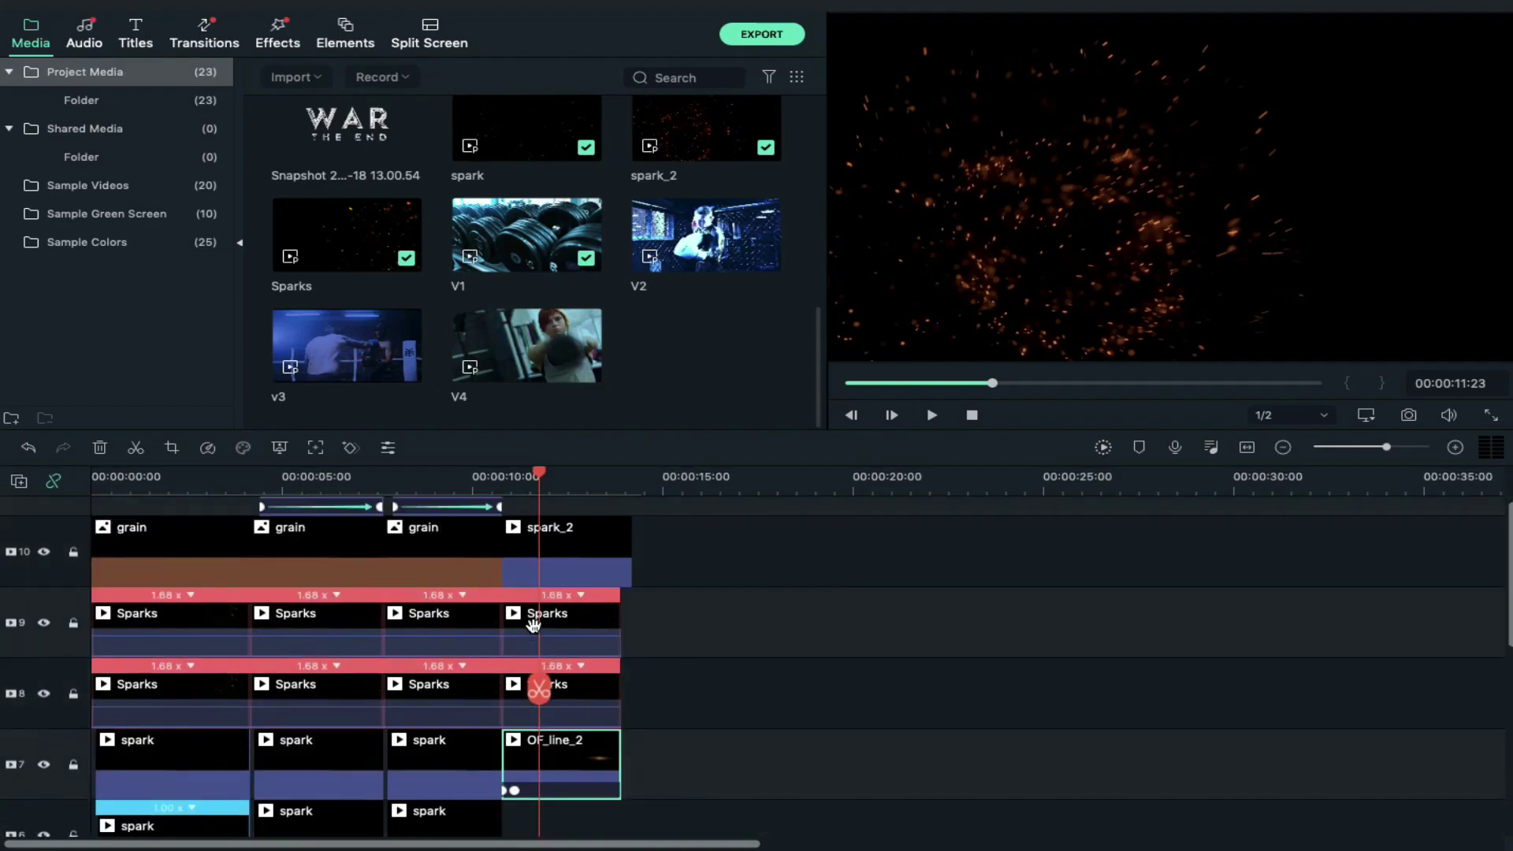
pyautogui.doubleClick(512, 791)
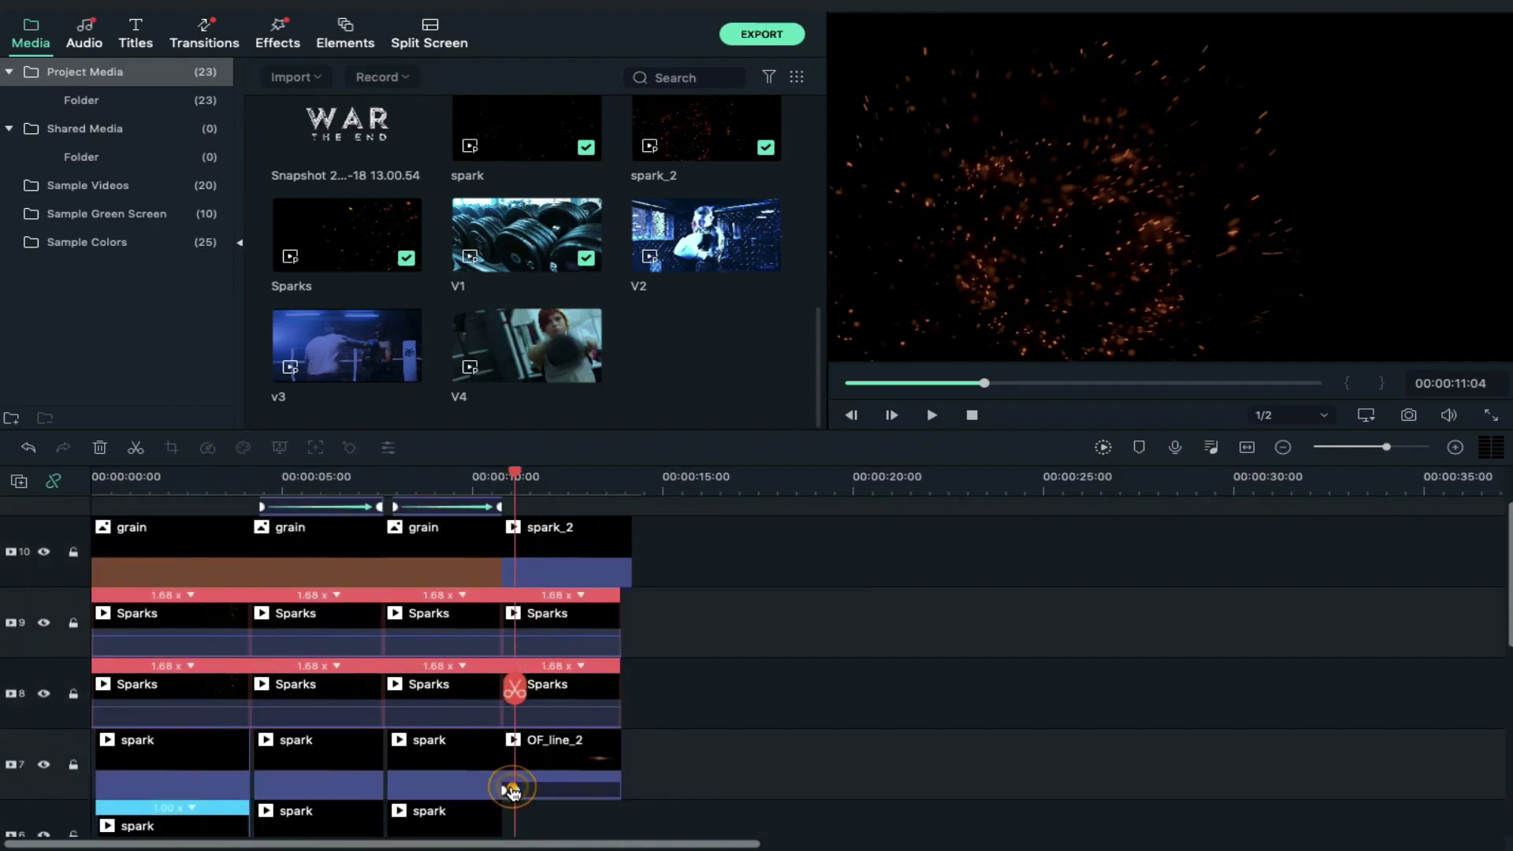
pyautogui.moveTo(548, 548); pyautogui.dragTo(559, 543)
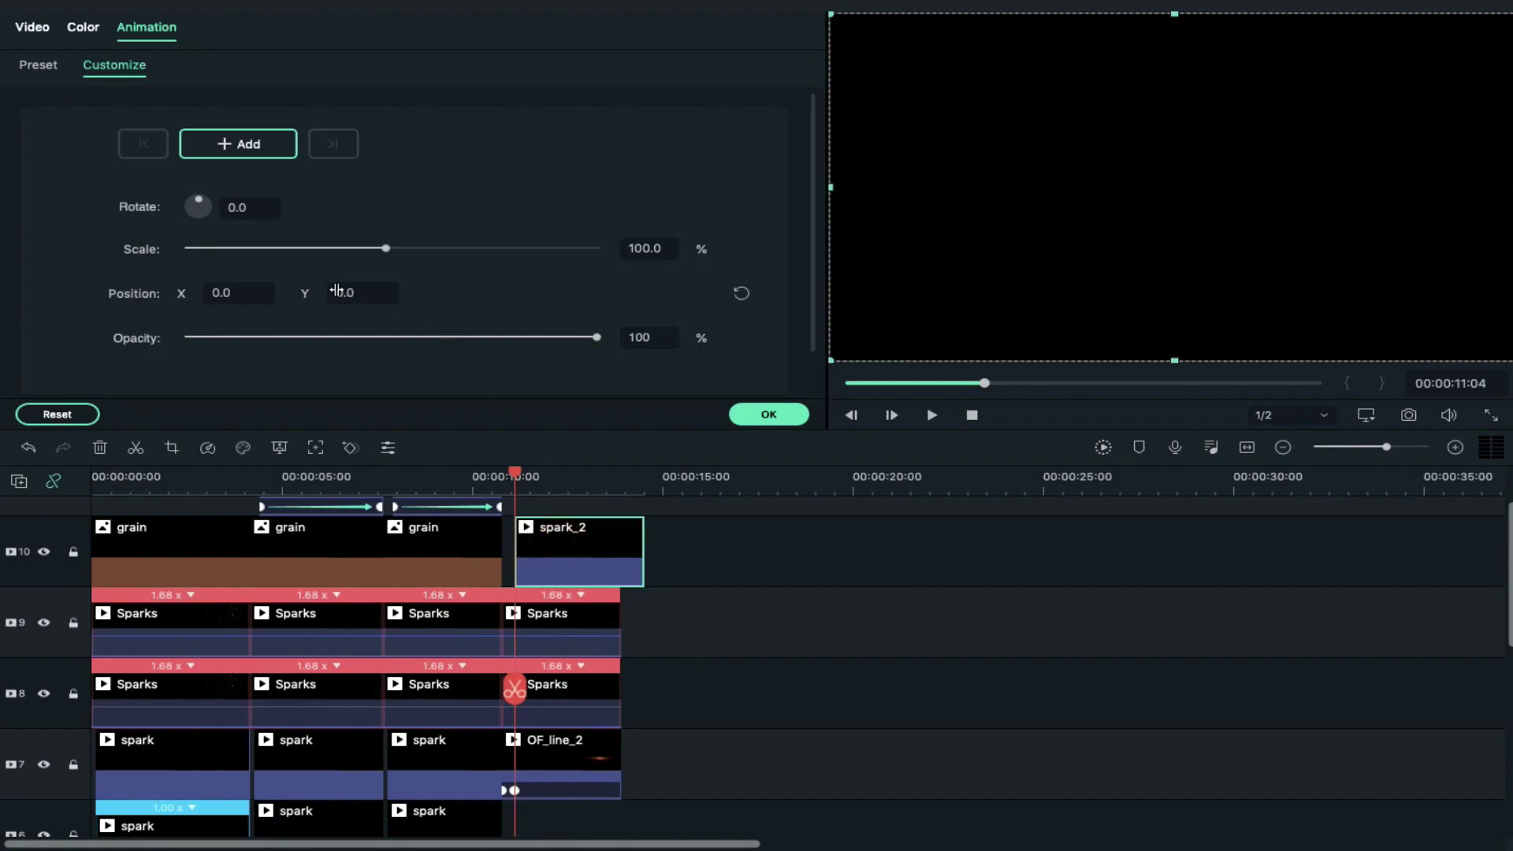
# - Set the spark_2 clip's blending mode to Screen and its X position to -108
pyautogui.click(43, 33)
pyautogui.click(250, 345)
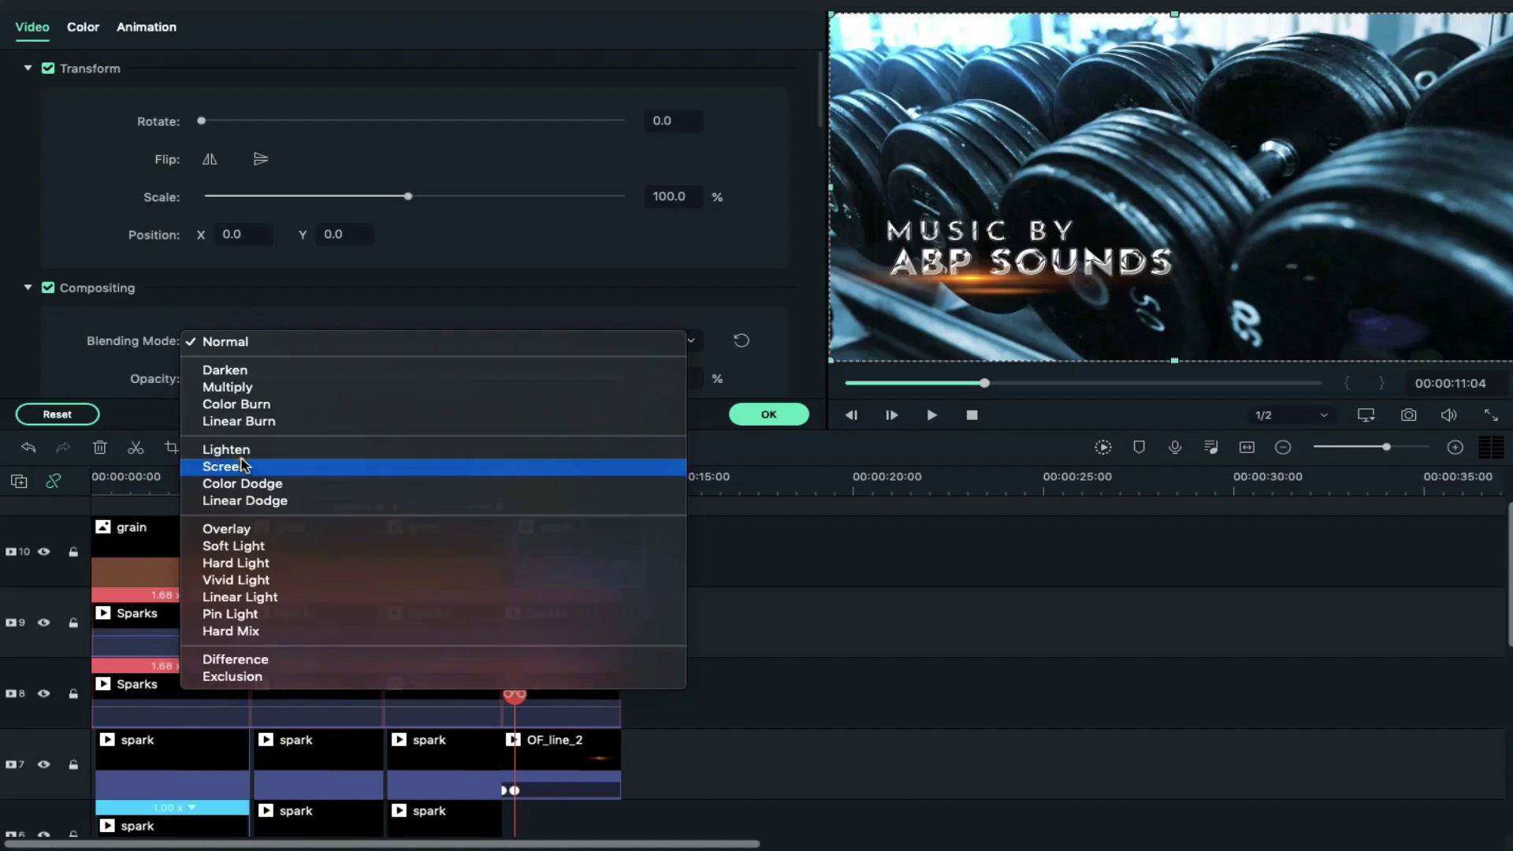
pyautogui.click(241, 465)
pyautogui.moveTo(315, 236); pyautogui.dragTo(336, 236)
pyautogui.click(741, 234)
pyautogui.moveTo(201, 234); pyautogui.dragTo(192, 233)
# - Move the spark_2 clip to start at 00:00:11:00 and trim its end to match the Sparks clips
pyautogui.moveTo(533, 528); pyautogui.dragTo(510, 478)
pyautogui.click(508, 478)
pyautogui.moveTo(623, 542); pyautogui.dragTo(614, 541)
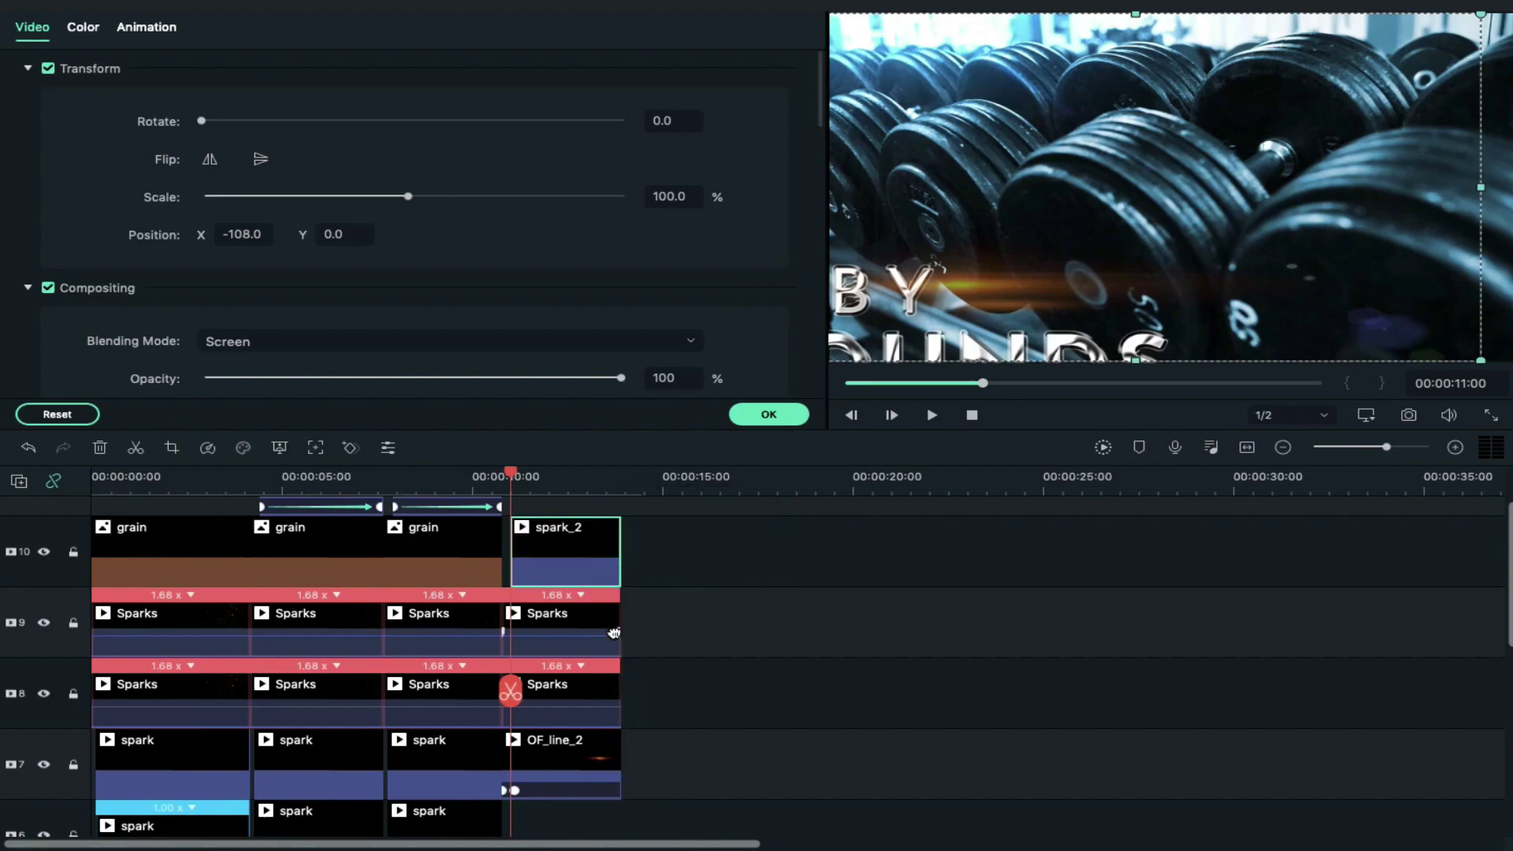
pyautogui.press('space')
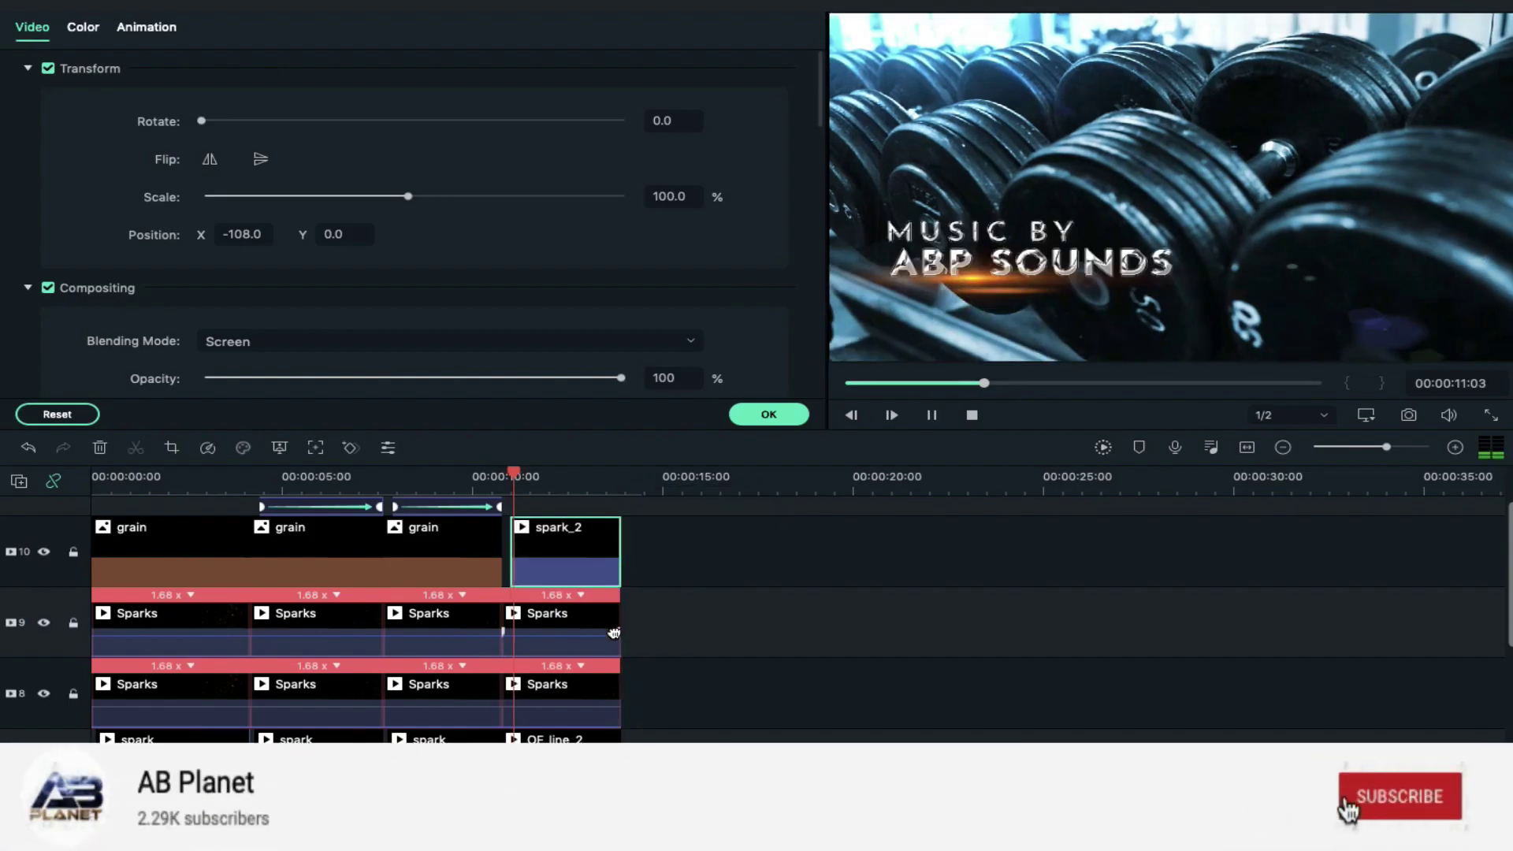
# - Play back the third title's spark_2 section and return the playhead to the title's second keyframe
pyautogui.press('space')
pyautogui.scroll(-3, 687, 723)
pyautogui.scroll(-3, 688, 724)
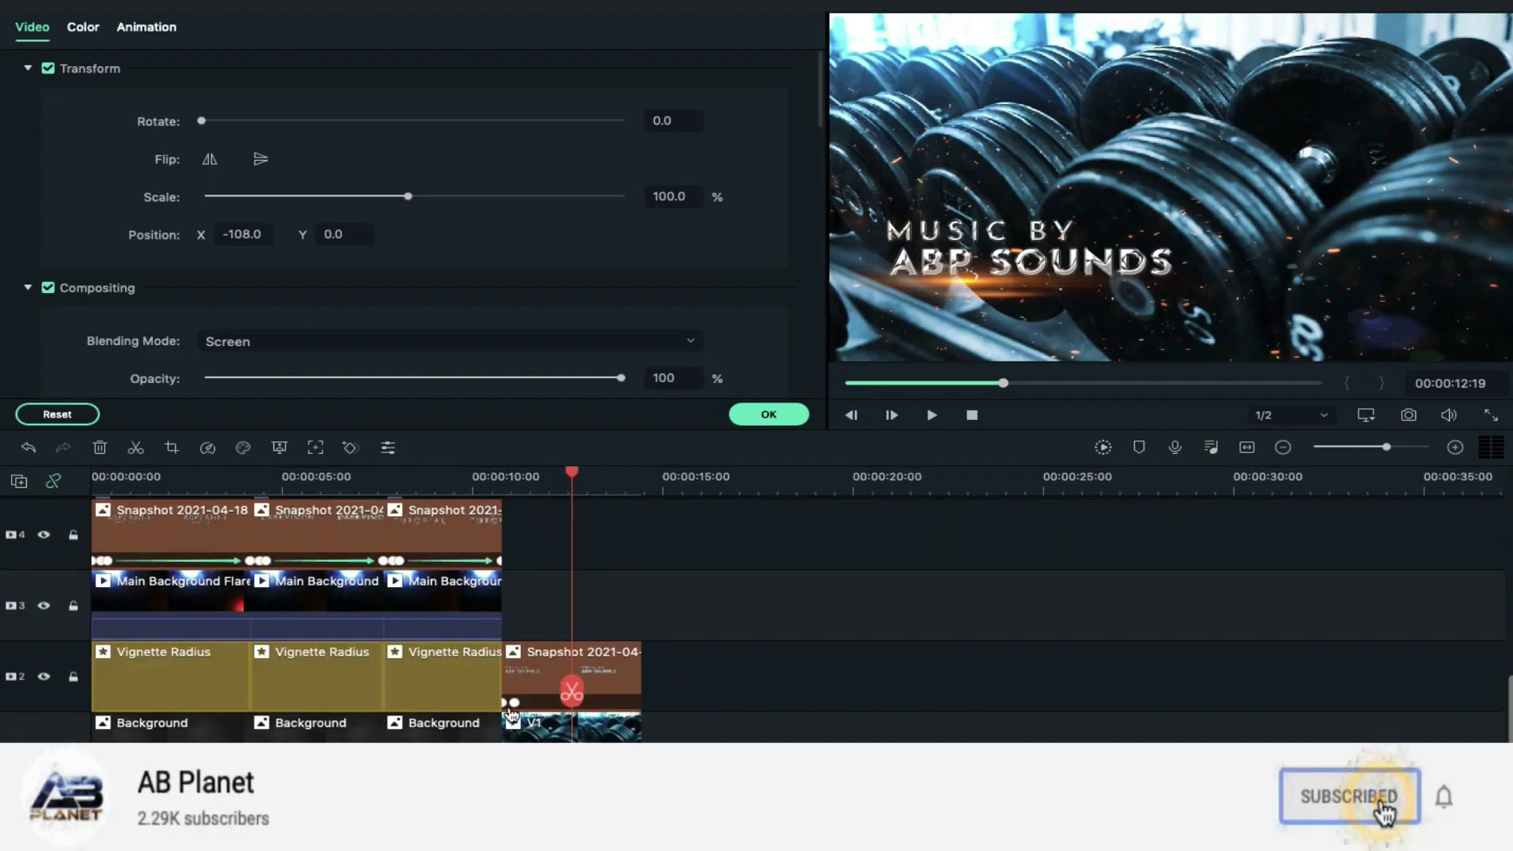
pyautogui.click(512, 482)
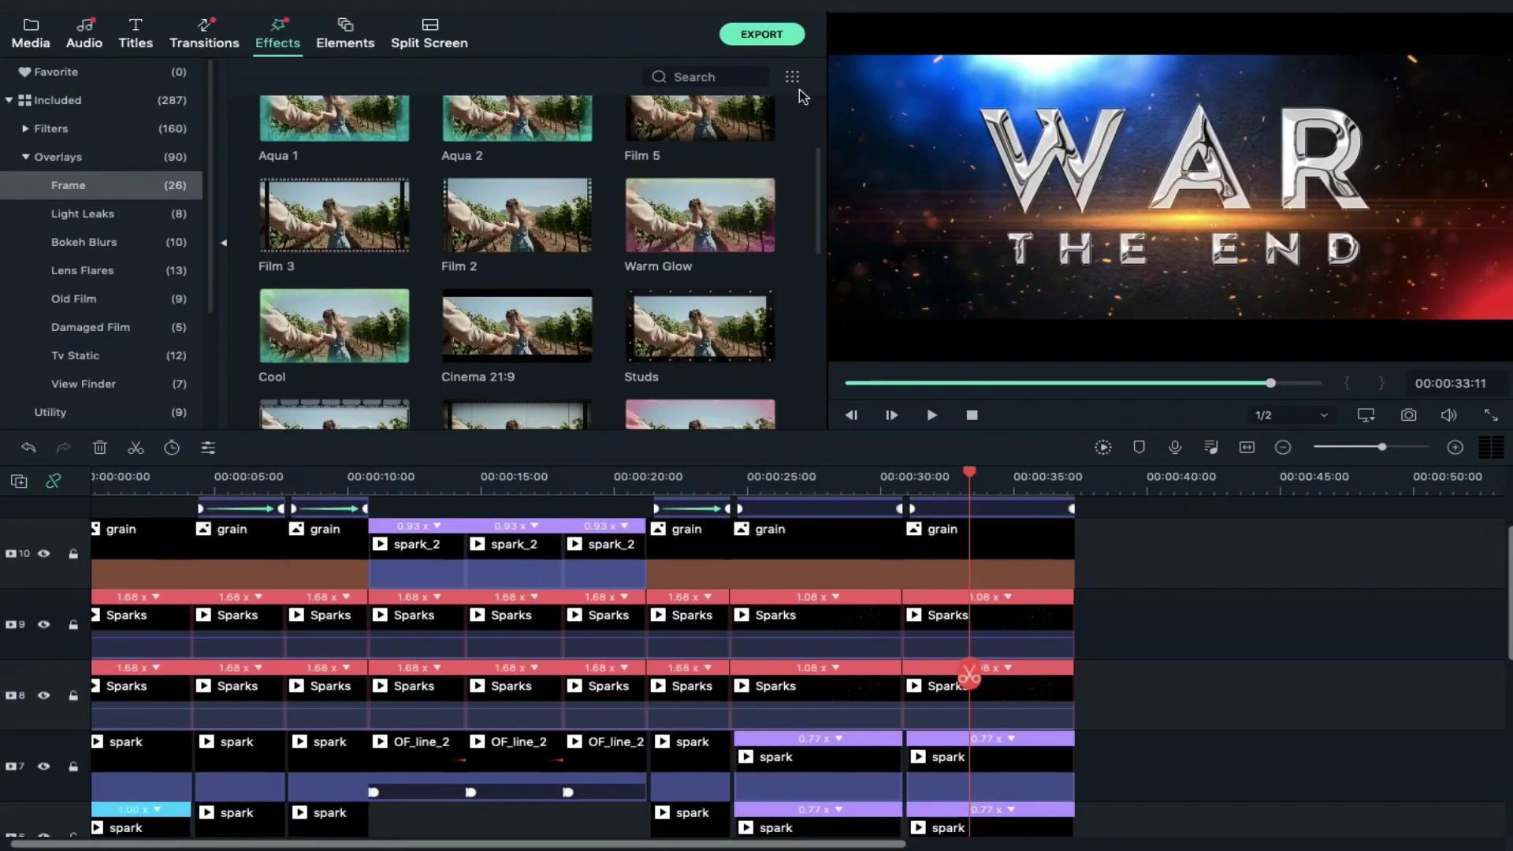
# - Start exporting the finished trailer, naming it War Cinematic Title and choosing the MP4 format
pyautogui.click(761, 35)
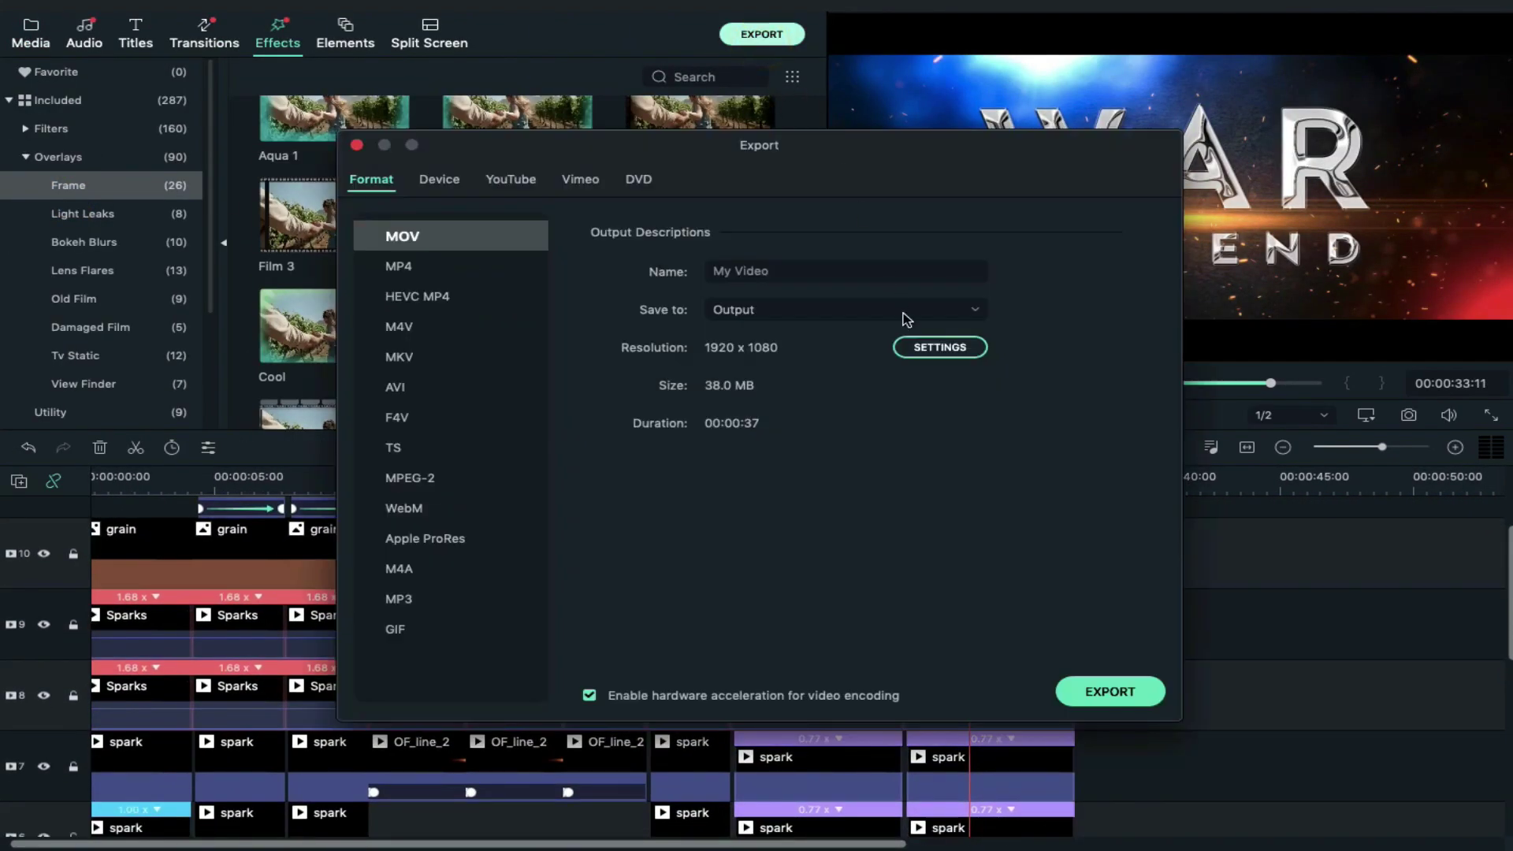
pyautogui.click(822, 272)
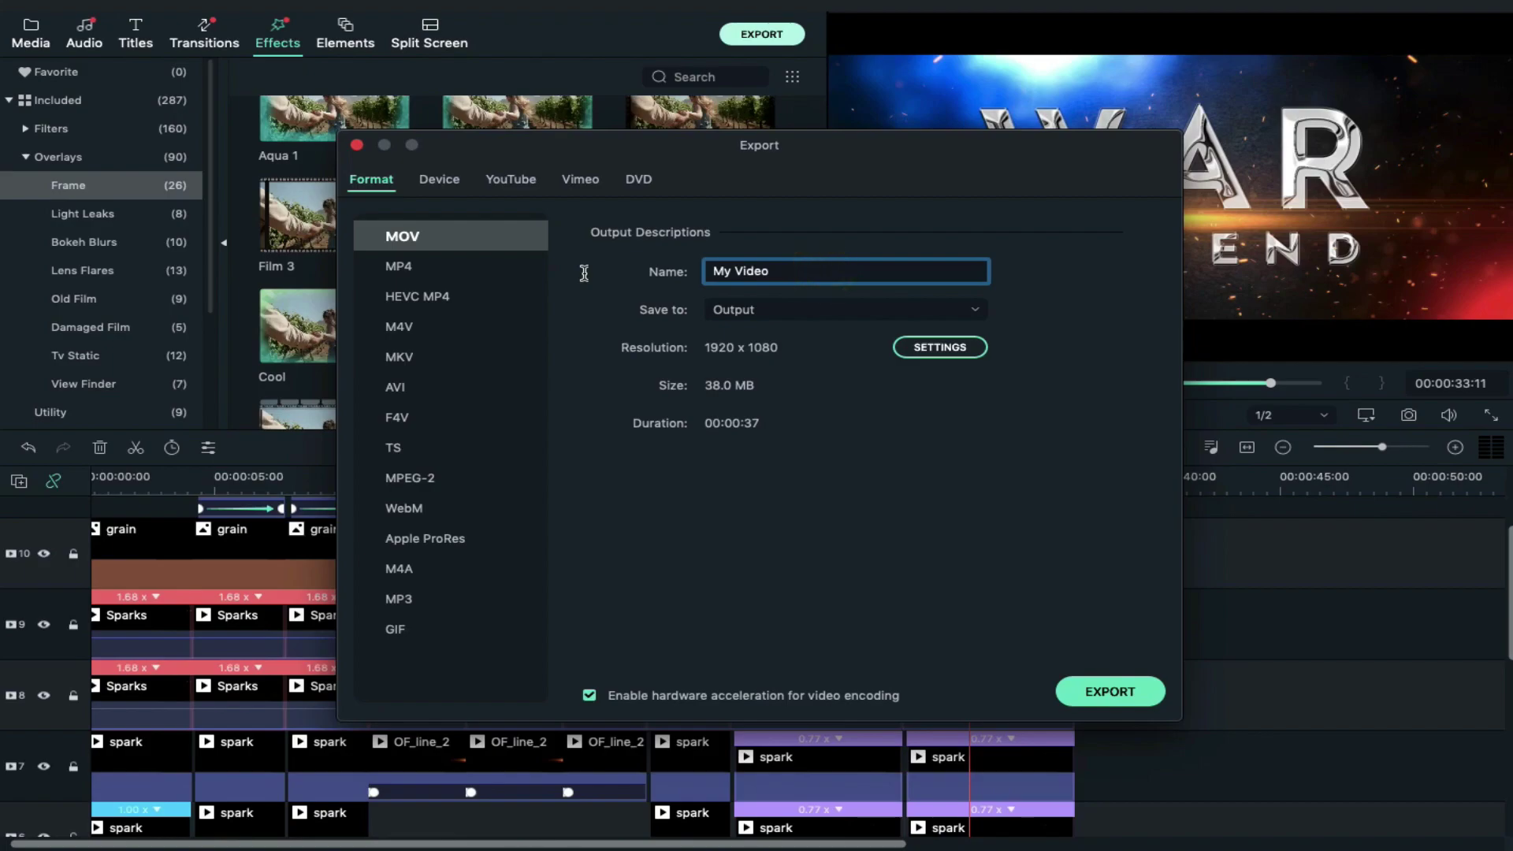
pyautogui.press('super+a')
pyautogui.write('W')
pyautogui.click(411, 268)
# - Set the export's save location to the Files folder
pyautogui.click(959, 308)
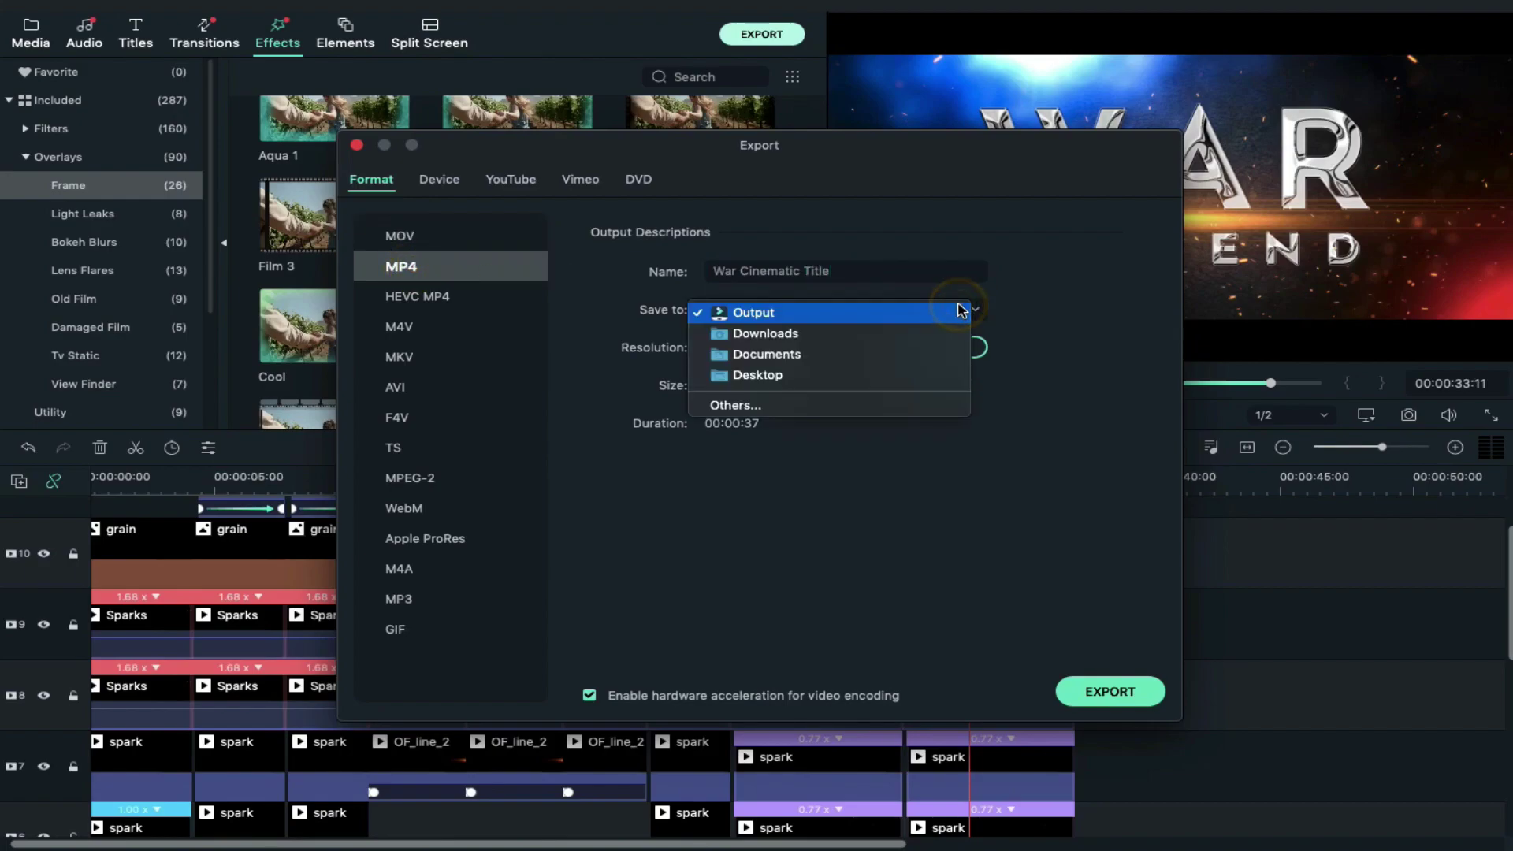
pyautogui.click(905, 416)
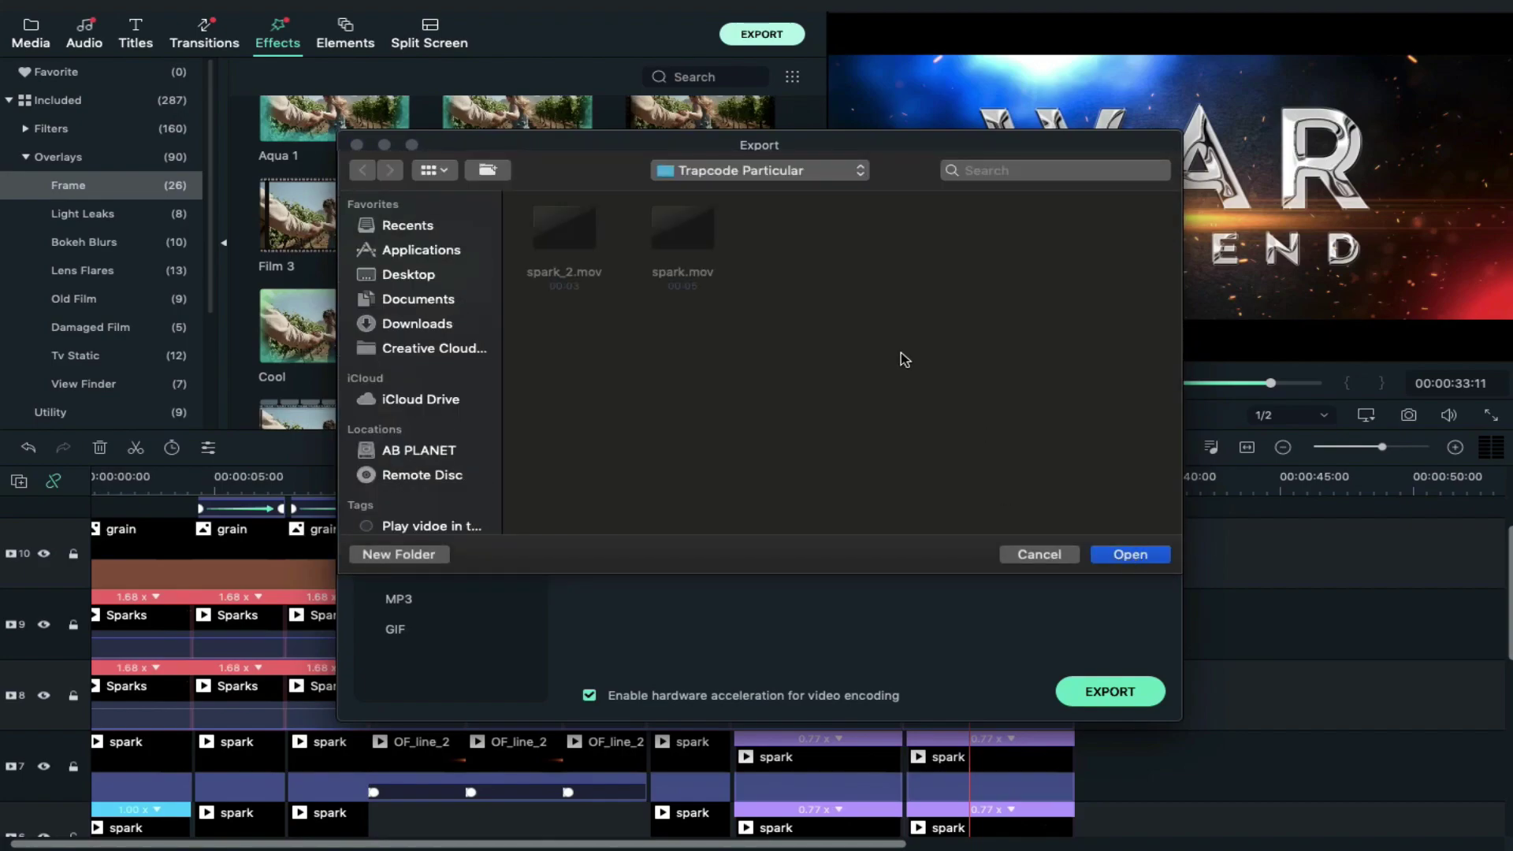
pyautogui.click(815, 177)
pyautogui.click(812, 206)
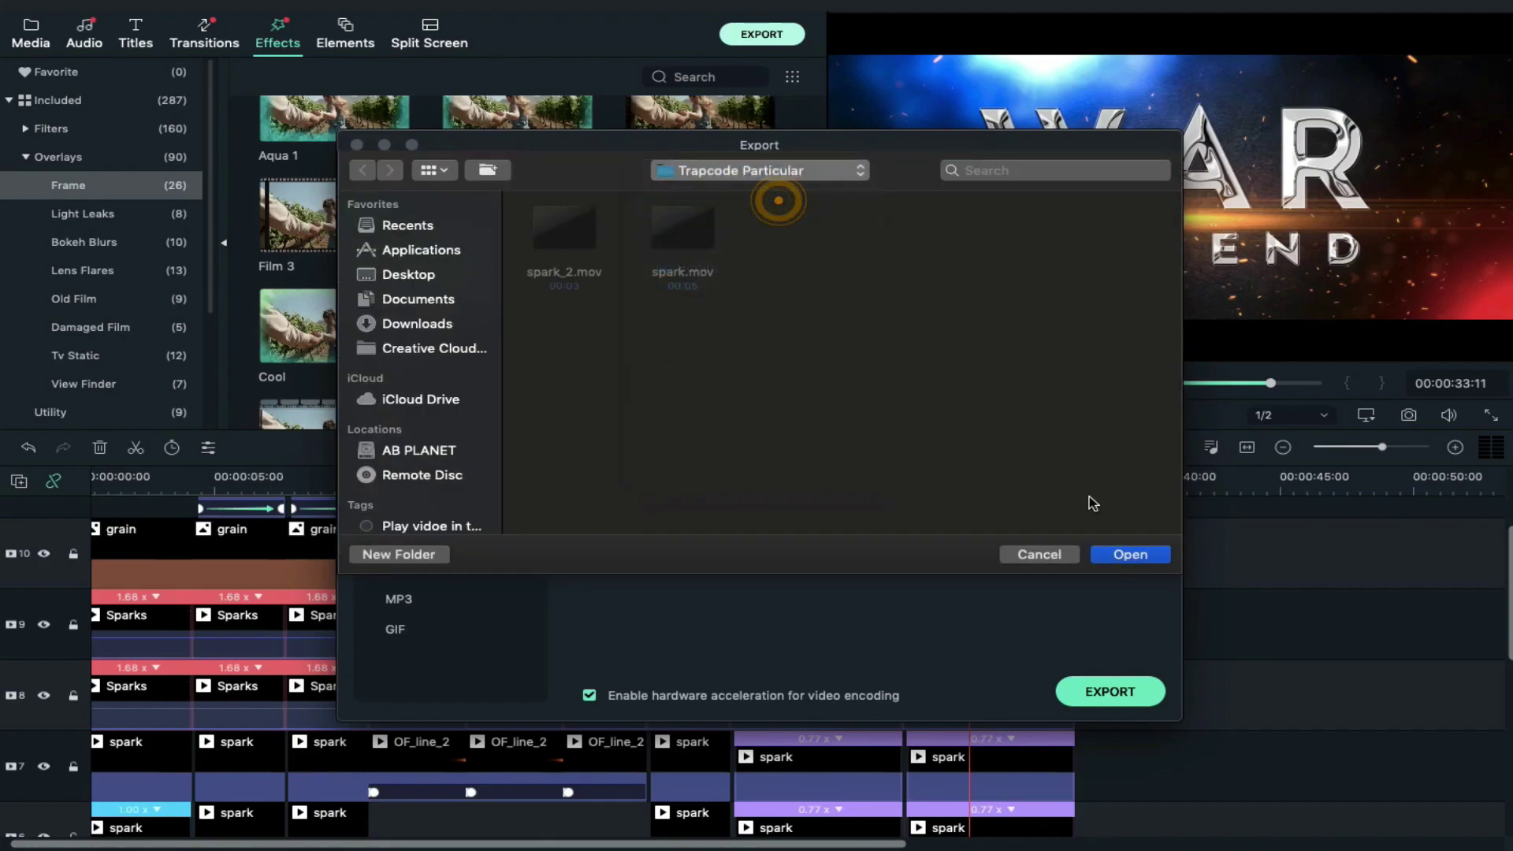
pyautogui.click(1131, 555)
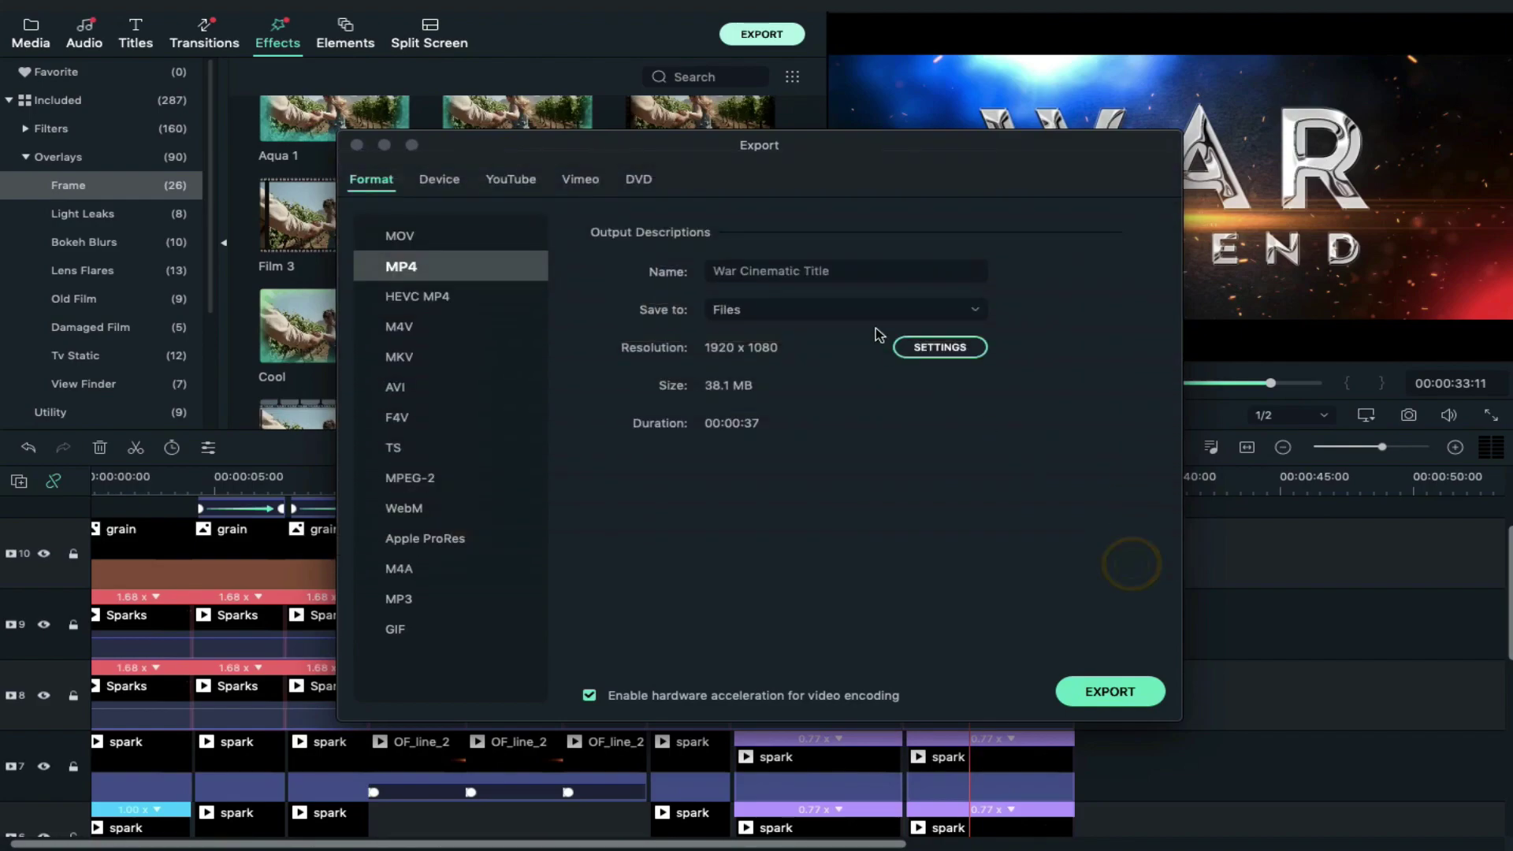
# - Configure the export for Best quality at 60 fps with a 20000 kbps video bit rate
pyautogui.click(937, 348)
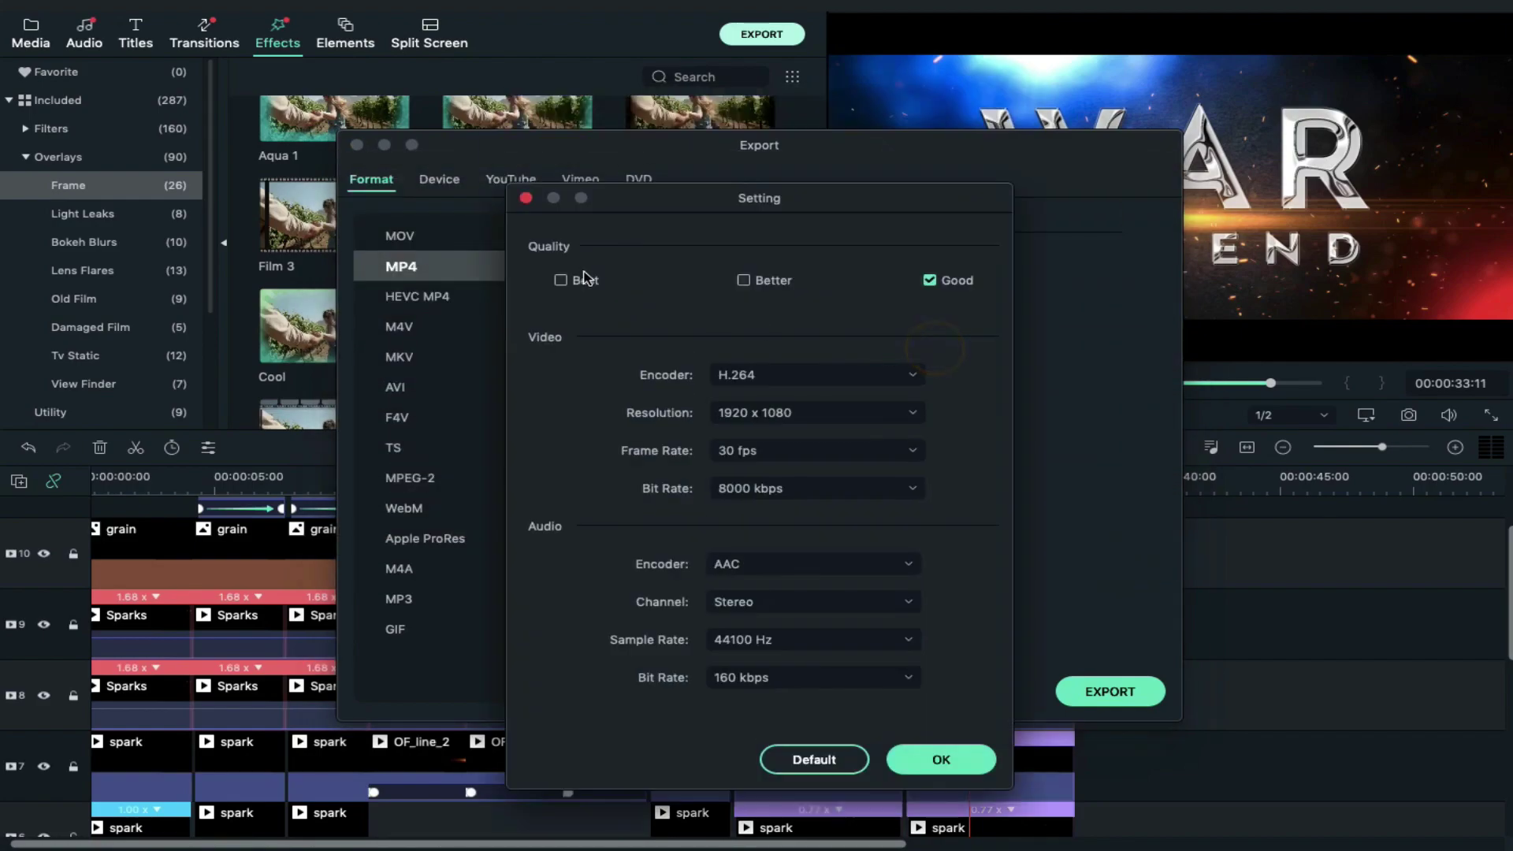
pyautogui.click(580, 282)
pyautogui.click(771, 452)
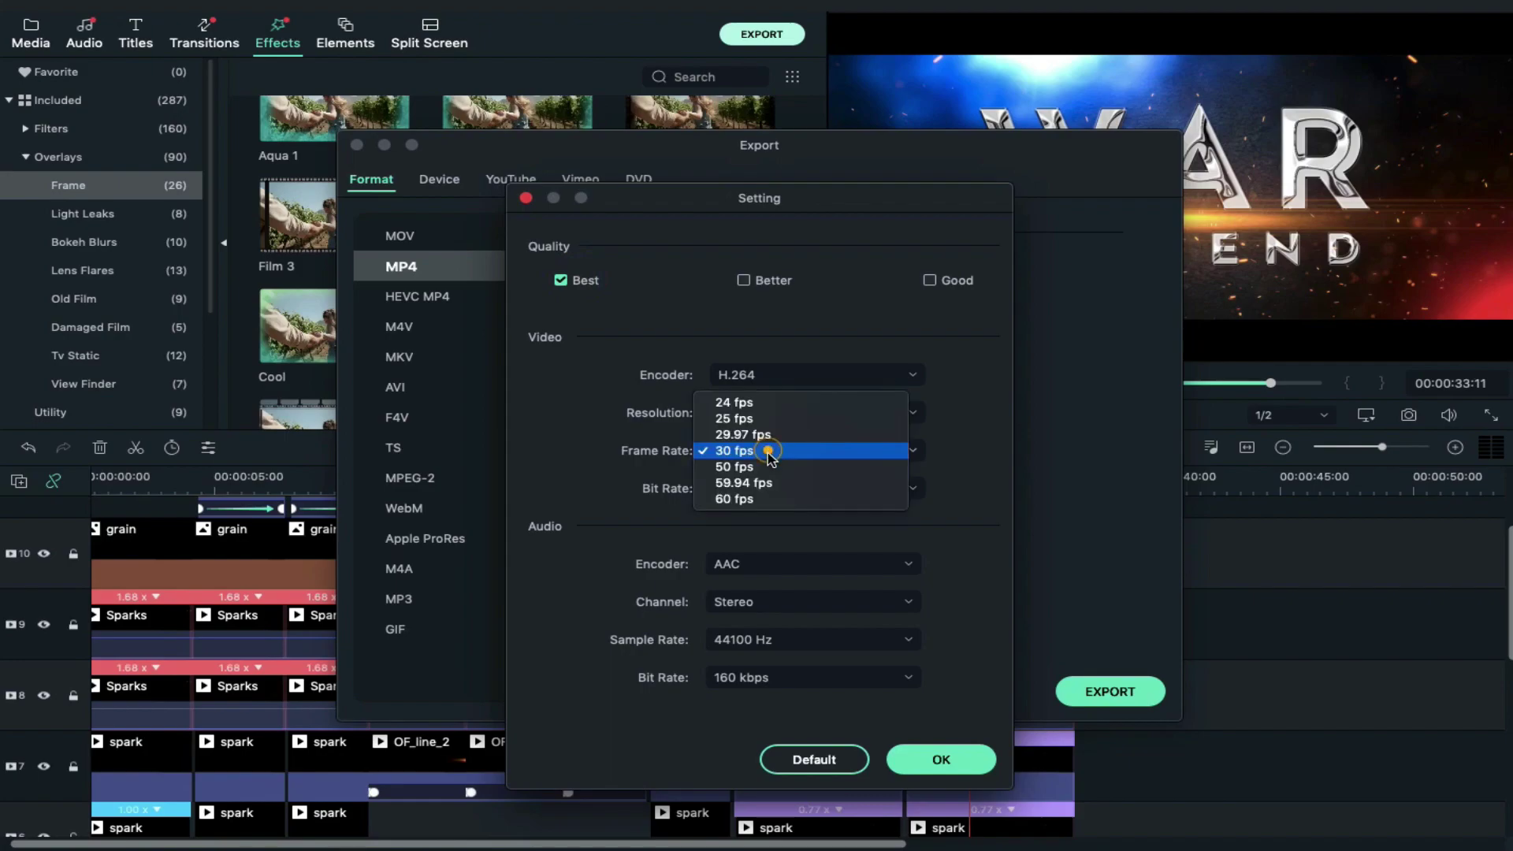
pyautogui.click(758, 499)
pyautogui.click(740, 488)
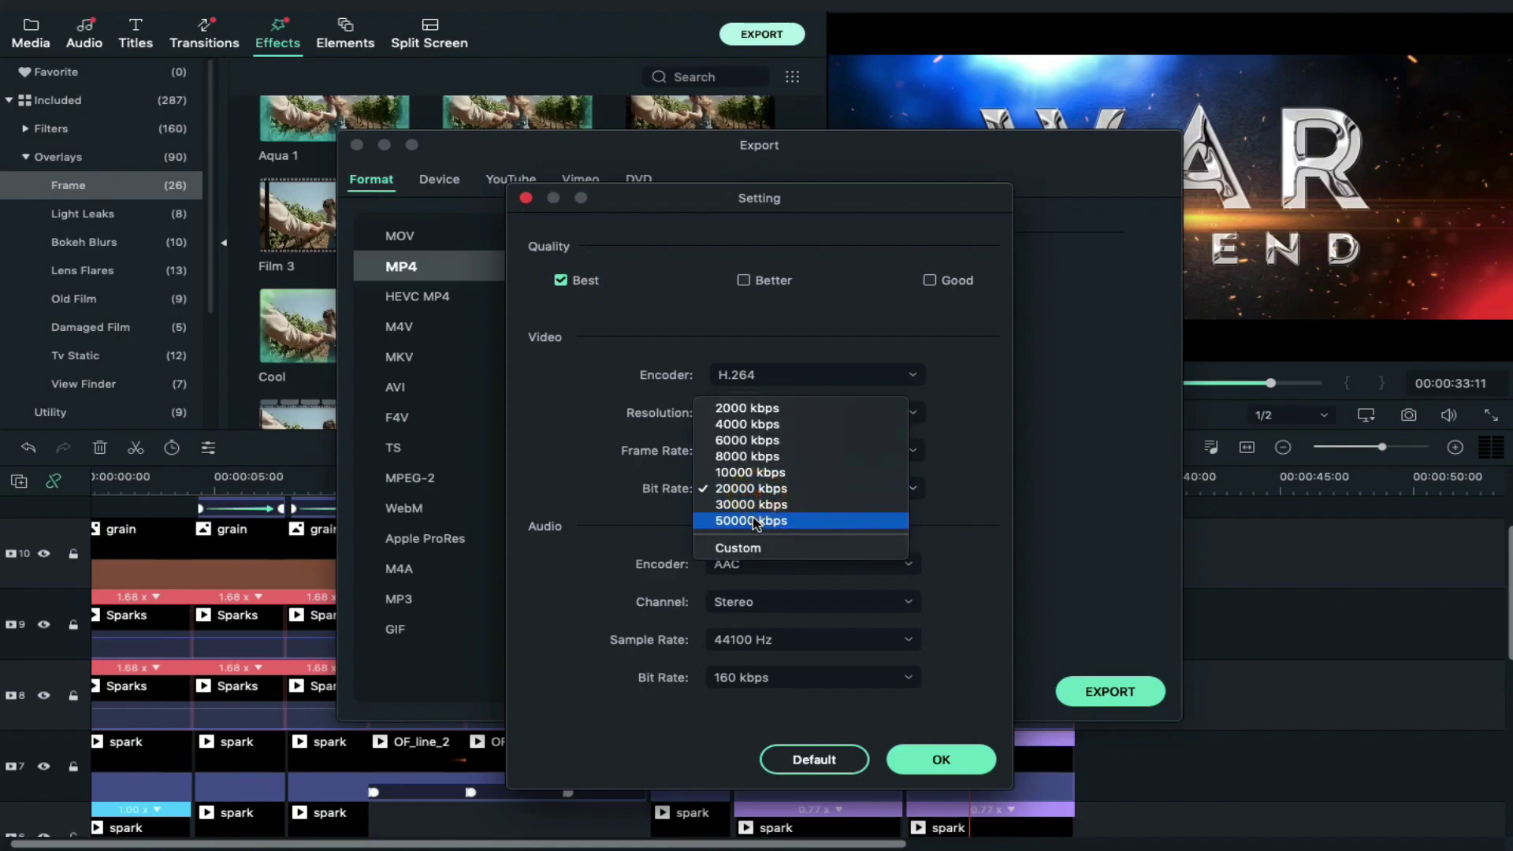
pyautogui.click(752, 504)
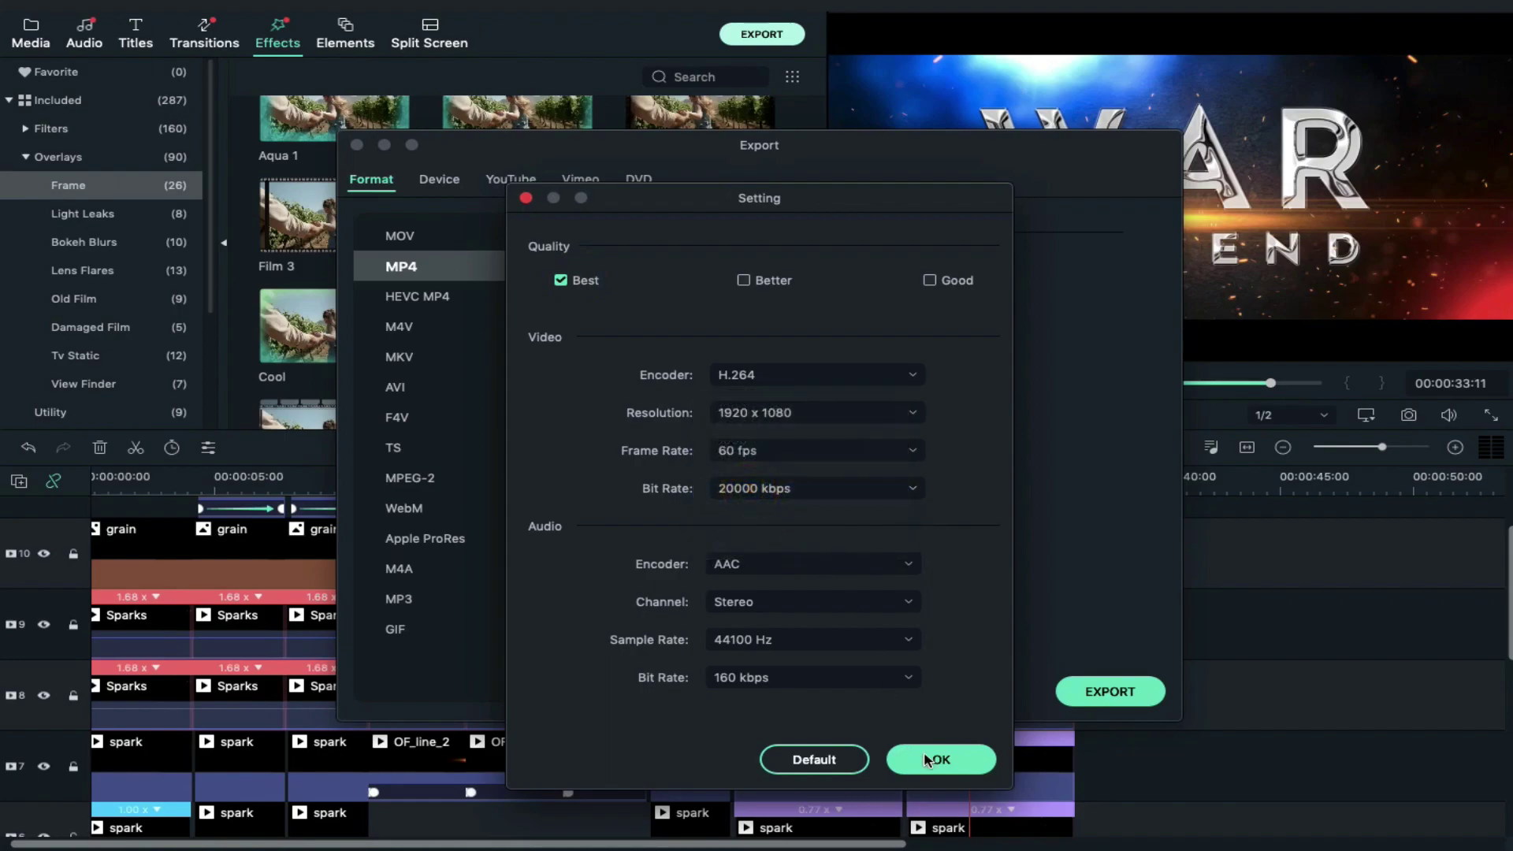
pyautogui.click(925, 758)
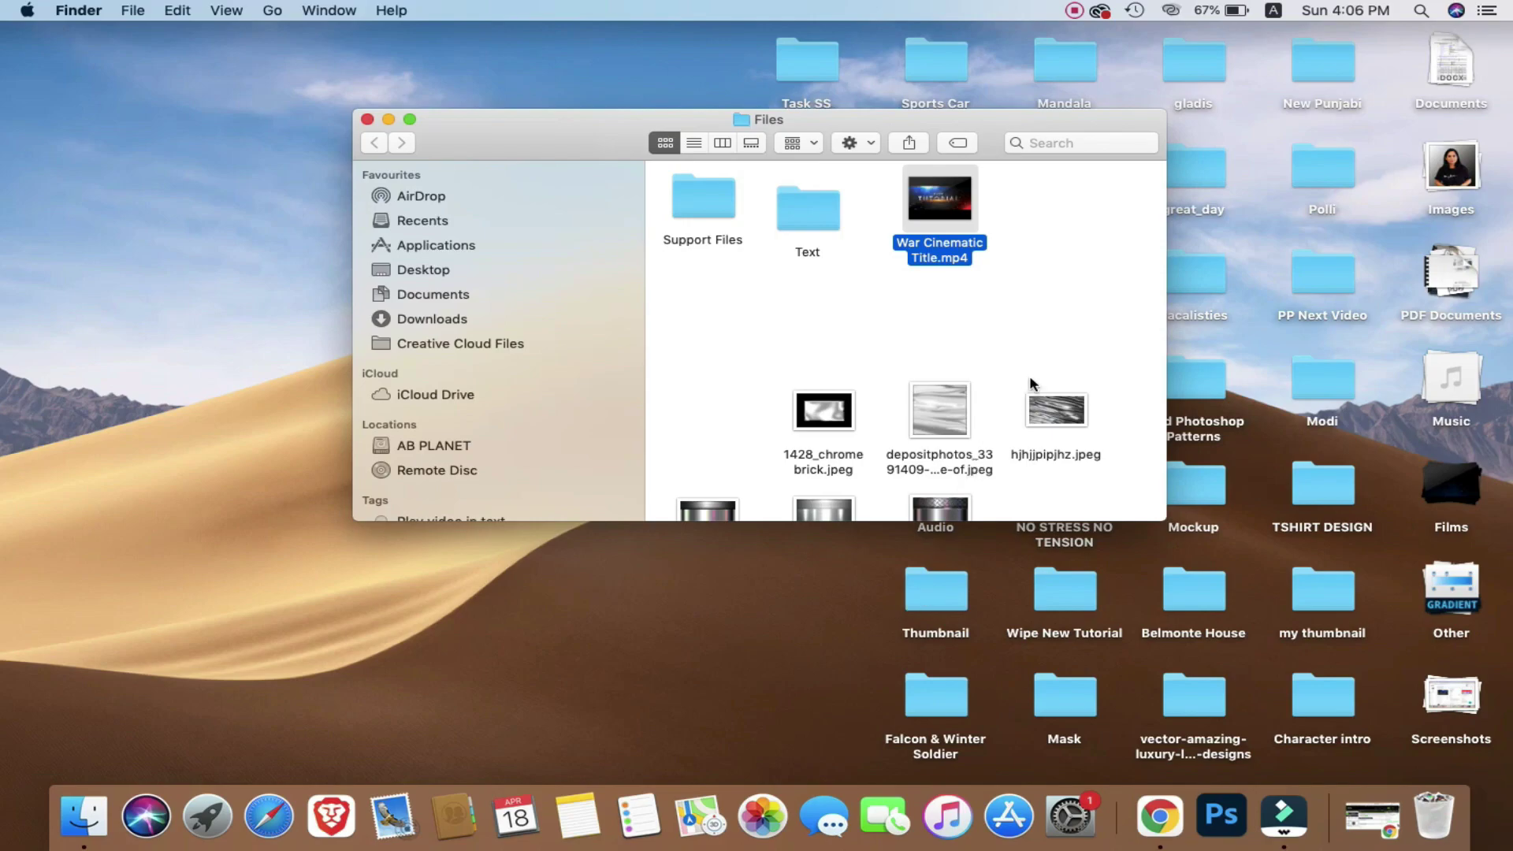
# - Open the exported War Cinematic Title.mp4 from the Files folder in QuickTime Player and view it full screen
pyautogui.doubleClick(963, 211)
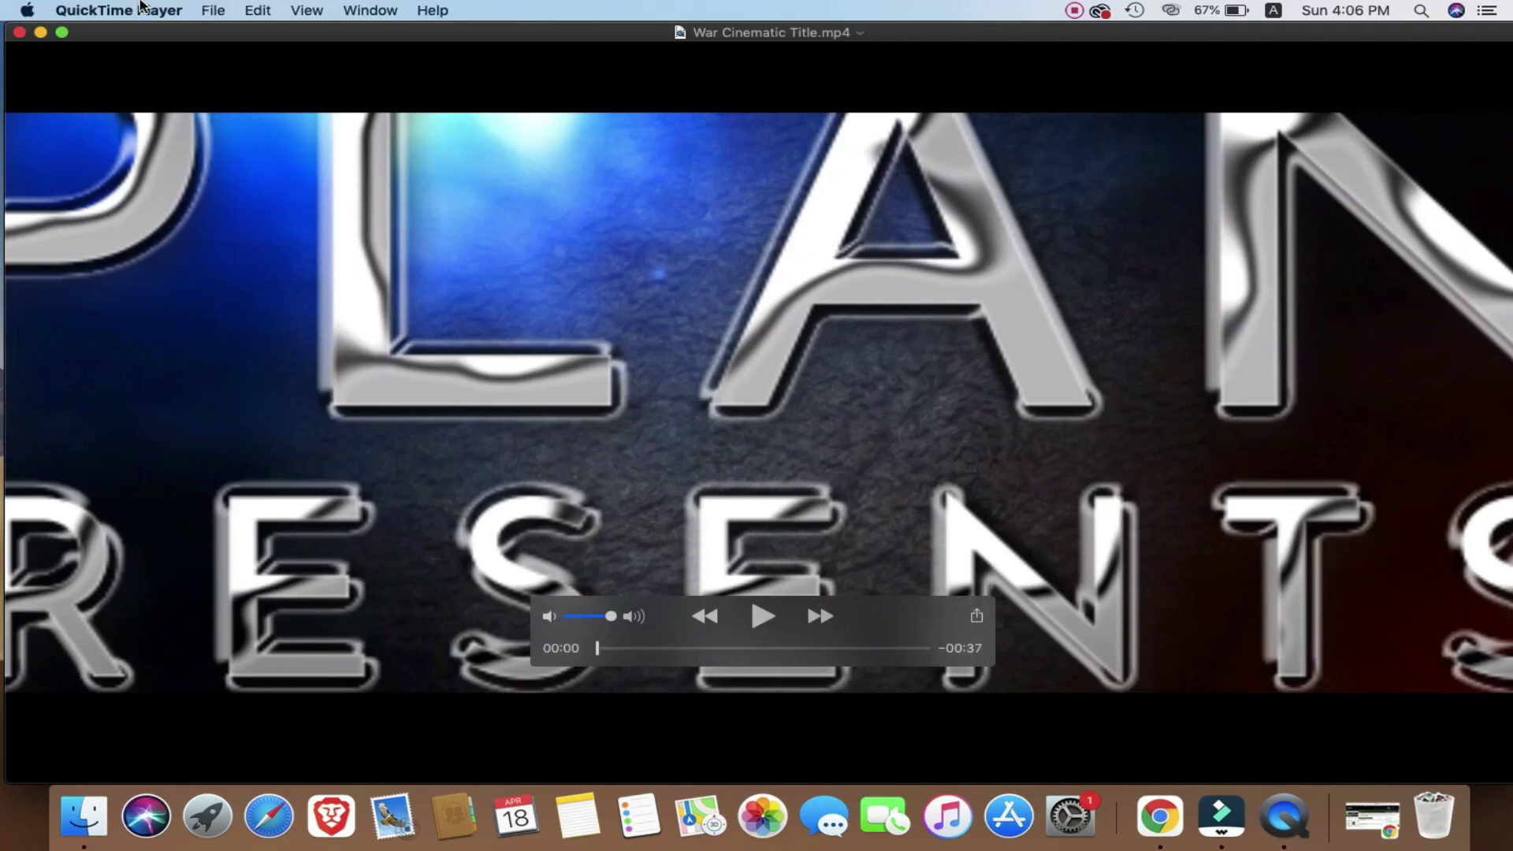
pyautogui.click(63, 32)
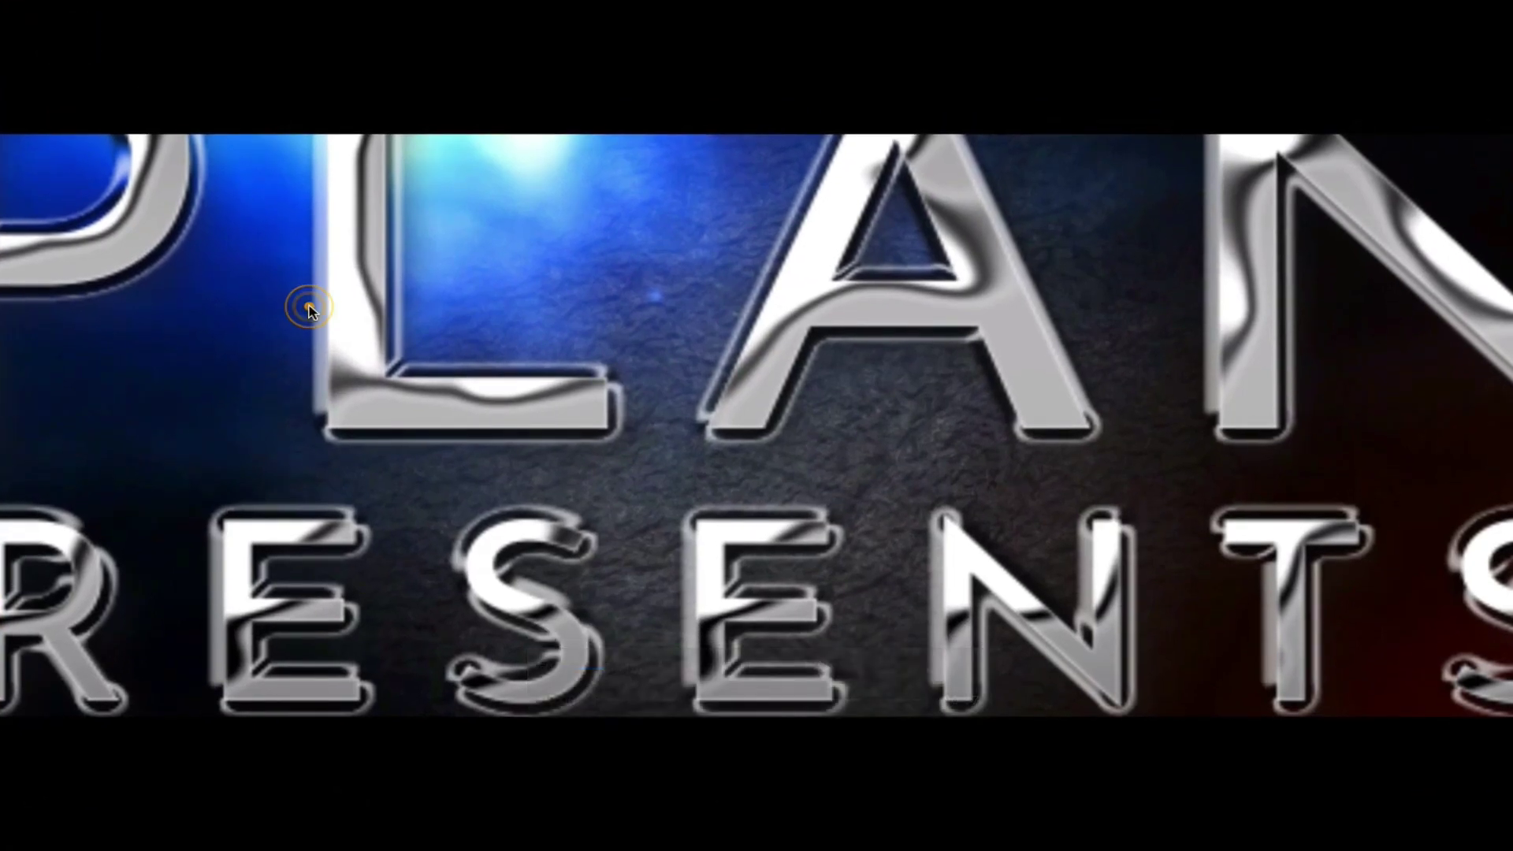